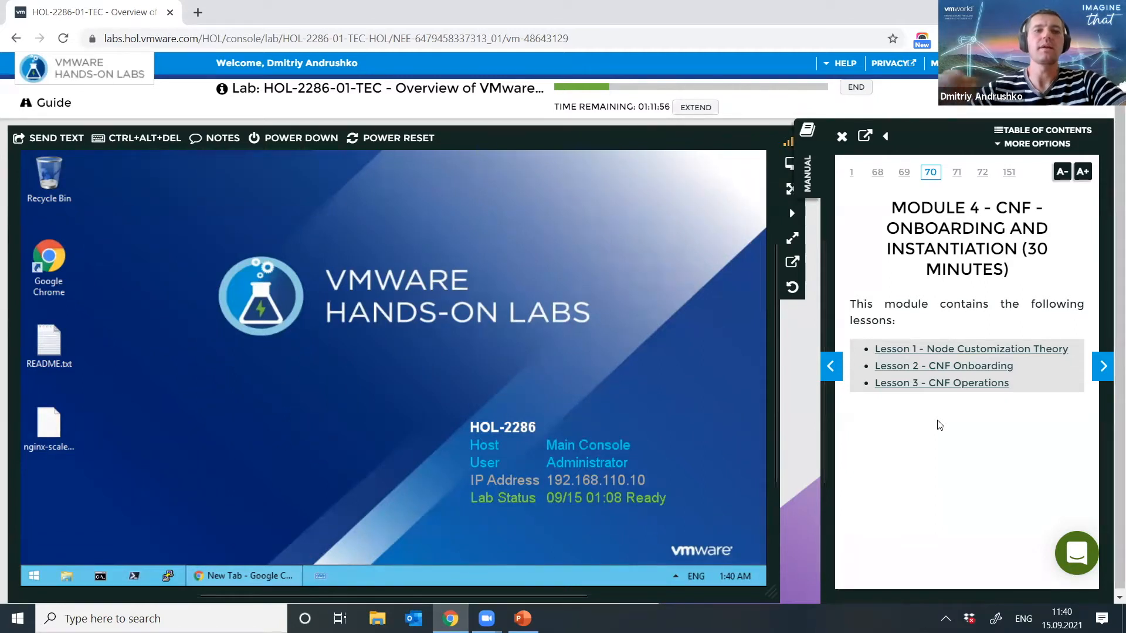
Step: Open TCA Manager from the Region A bookmarks in the lab's browser, log in with the saved credentials and dismiss the software update banner
left_click(251, 572)
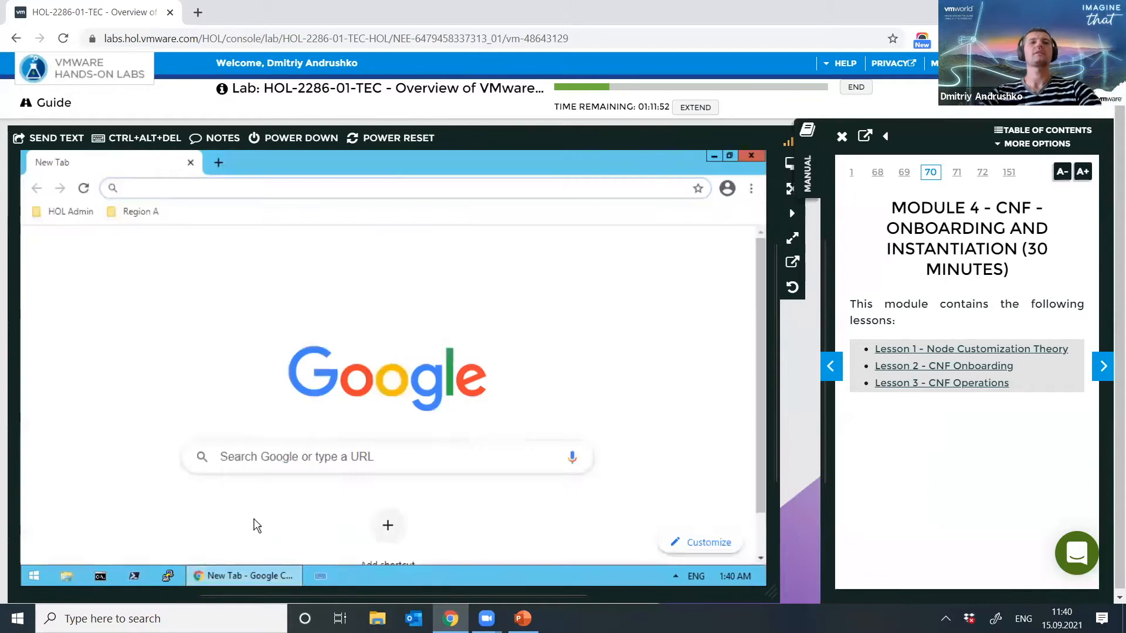
left_click(148, 220)
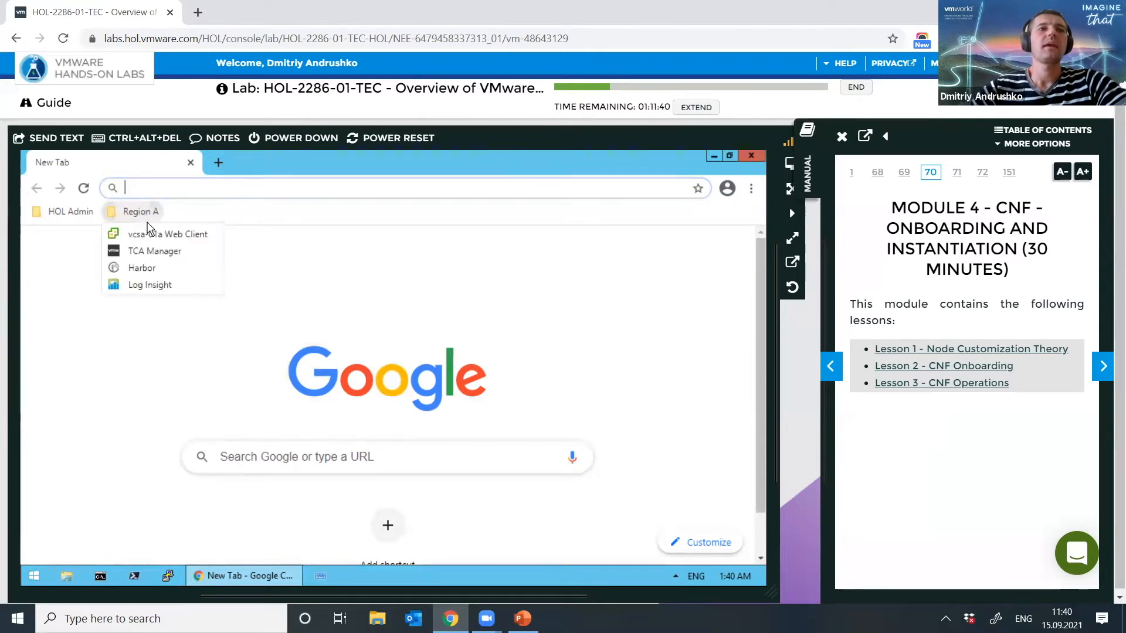
left_click(154, 252)
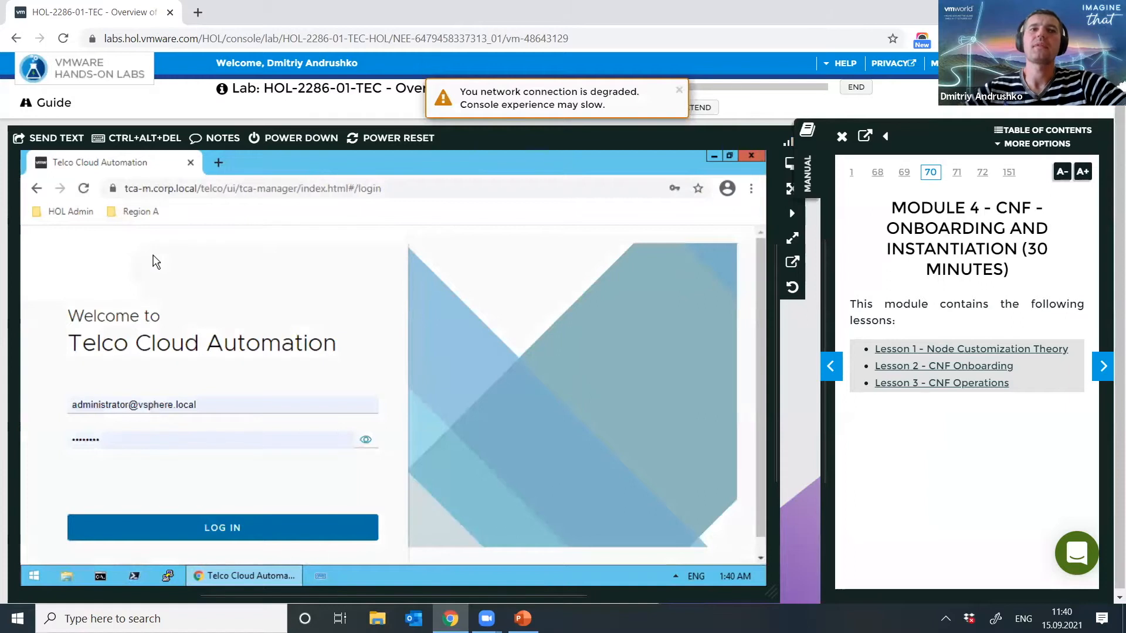
left_click(293, 531)
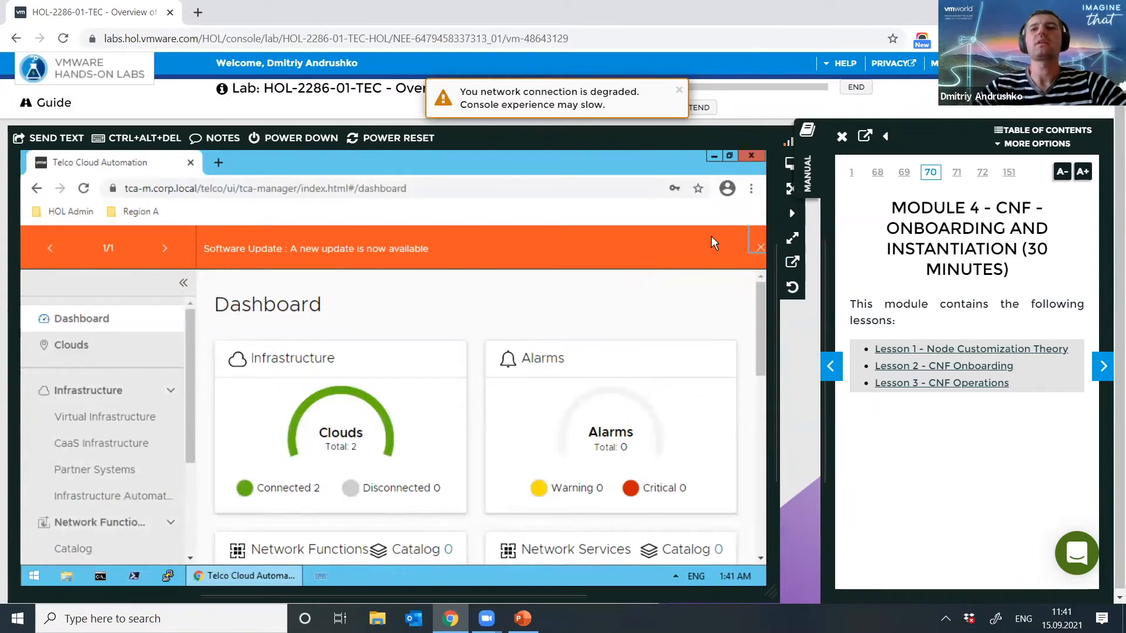
left_click(760, 250)
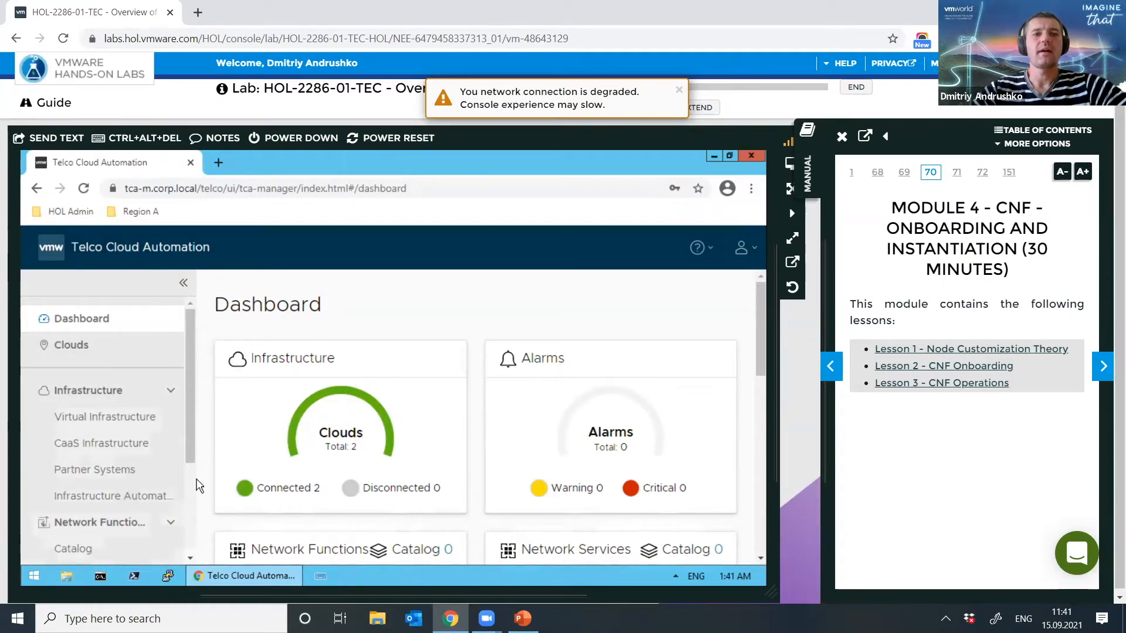
Step: Look through the Telco Cloud Automation navigation and view the Kubernetes cluster instances under CaaS Infrastructure
left_click(190, 498)
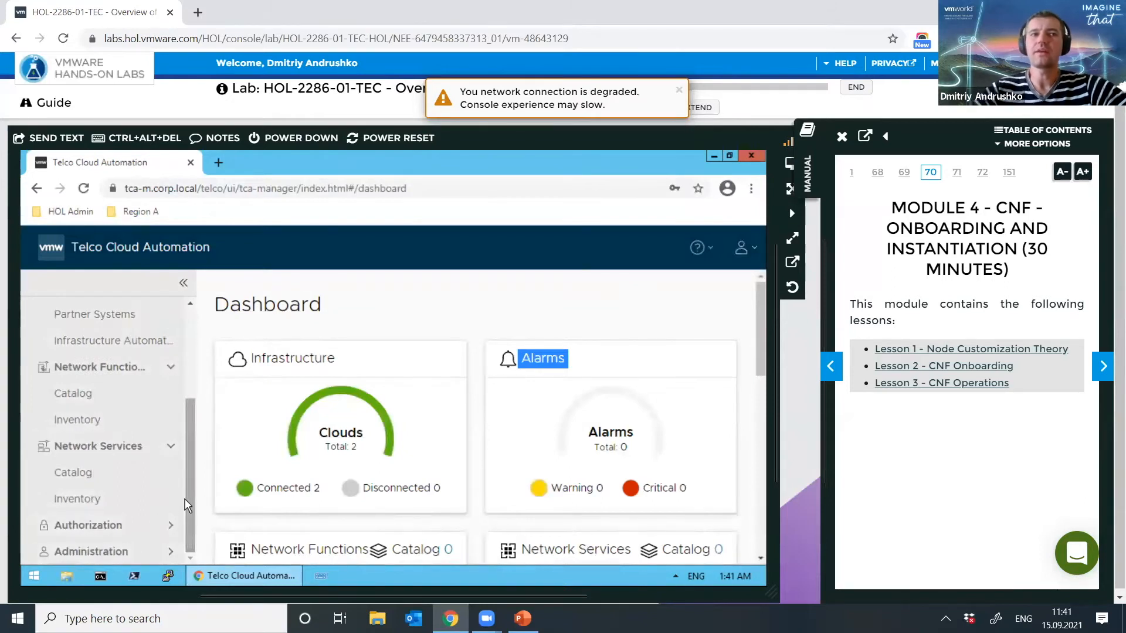
scroll(181, 346, "up", 3)
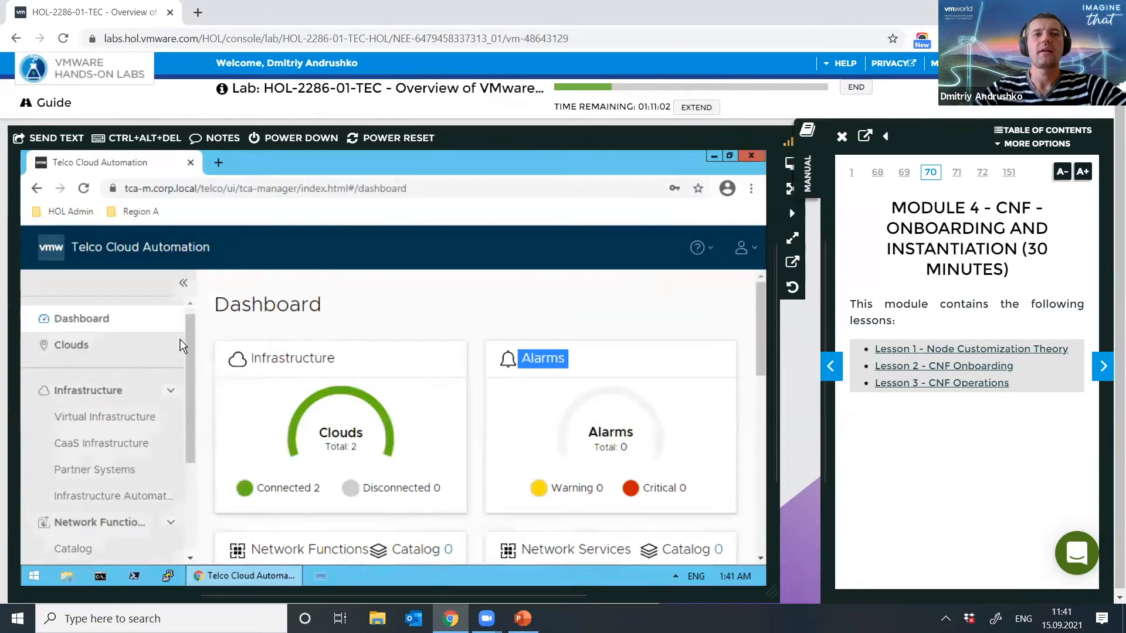
left_click(133, 449)
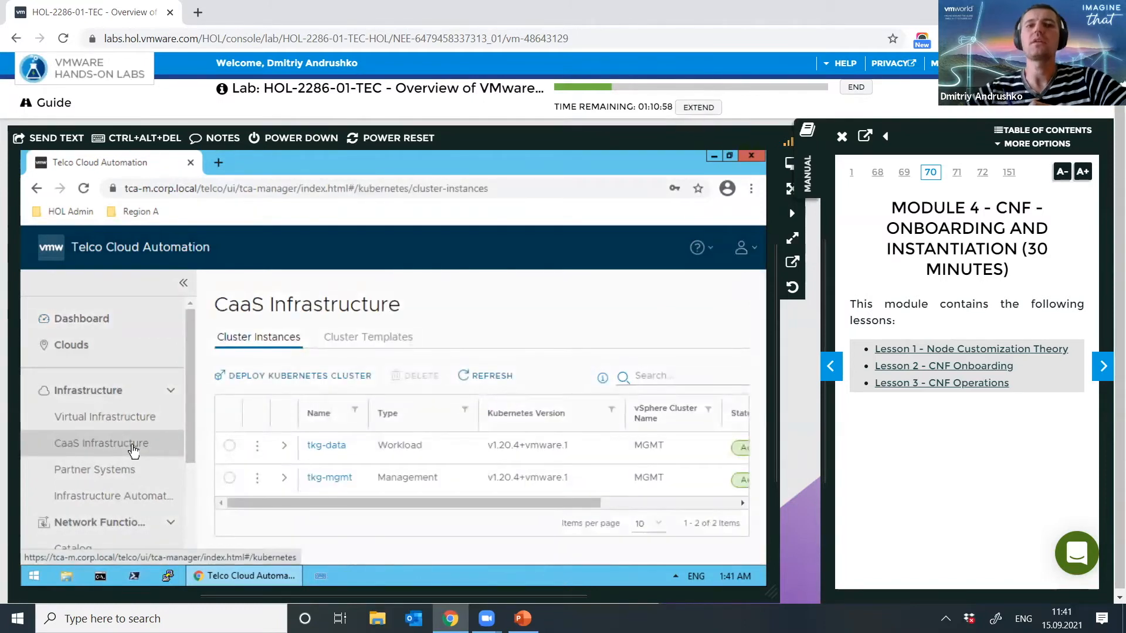
Step: Show the registered Partner Systems and expand the details of the Internal Harbor entry
left_click(102, 468)
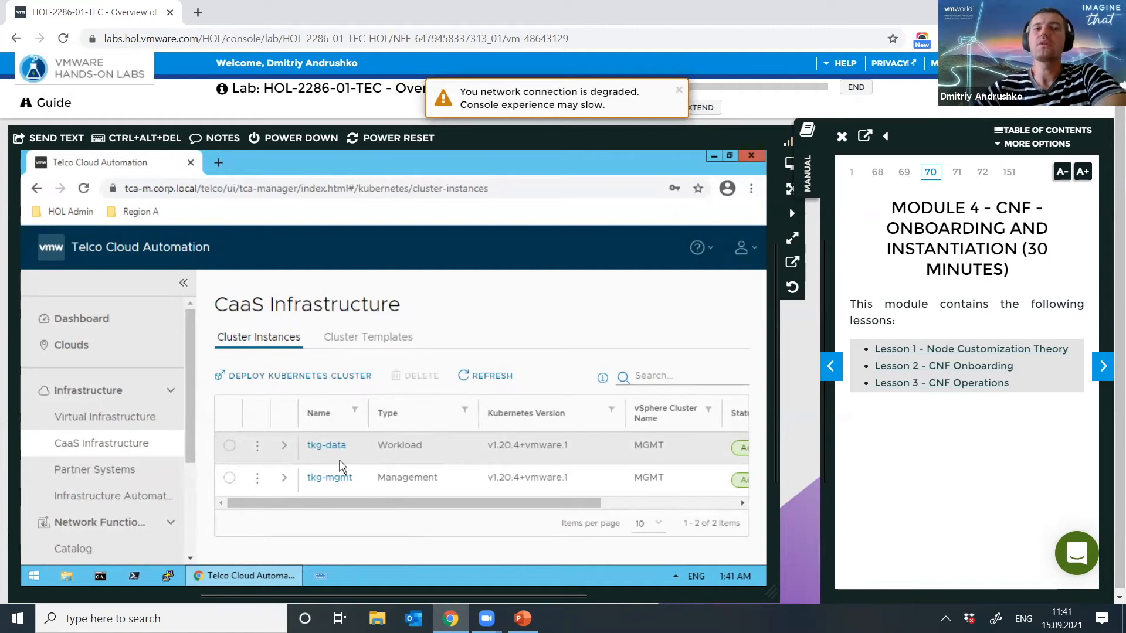
left_click(104, 475)
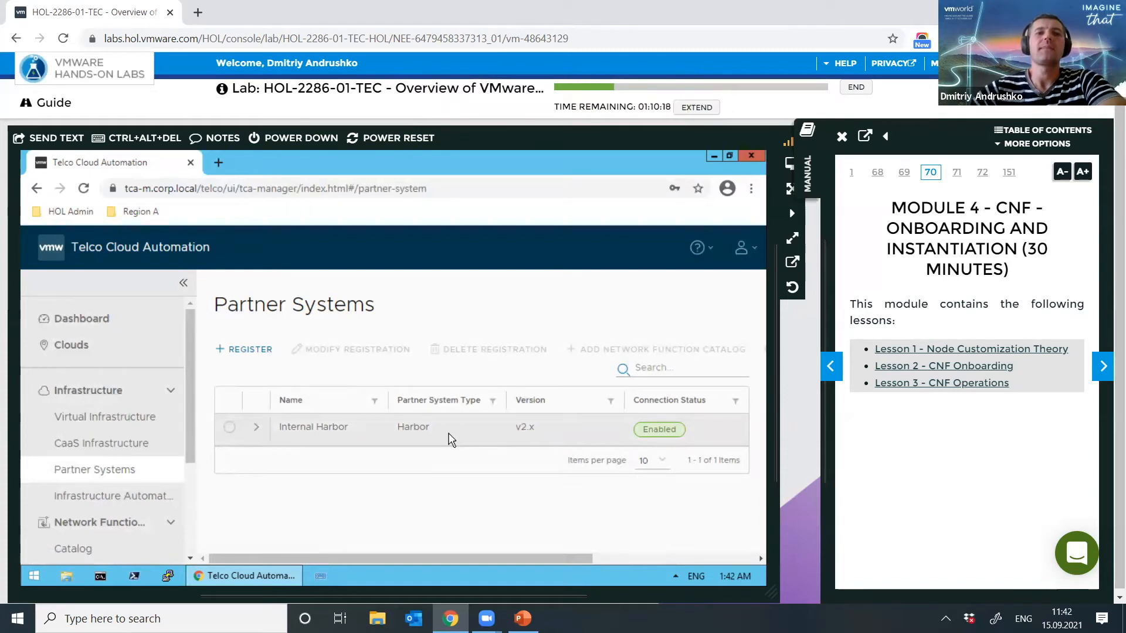
left_click(256, 431)
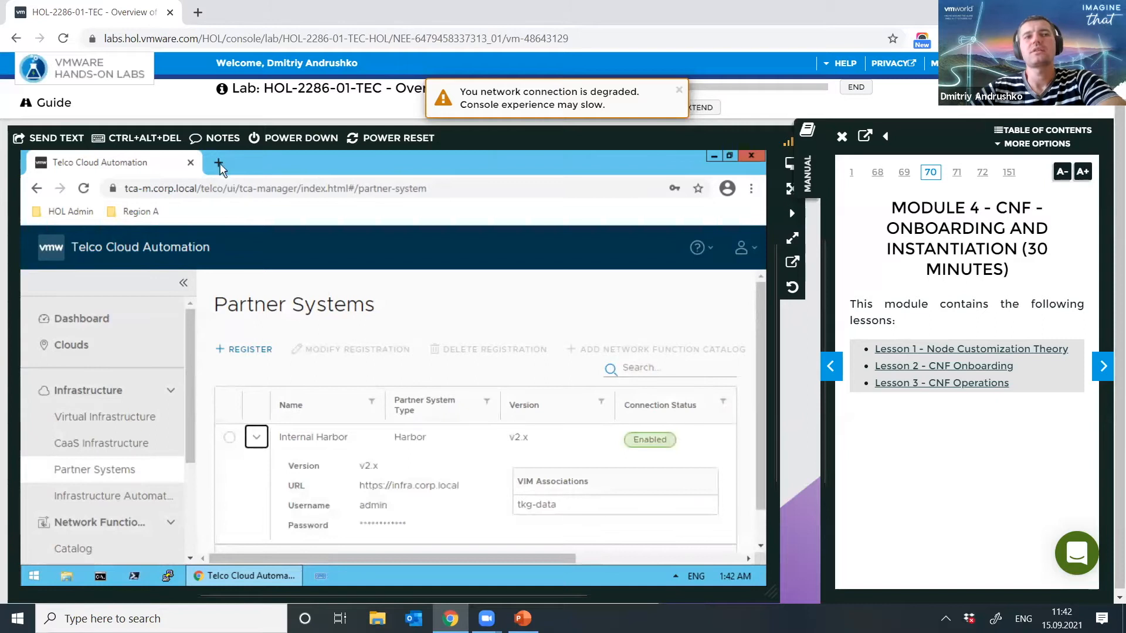
Step: Open Harbor from the Region A bookmarks in a new browser tab and log in with the saved credentials
left_click(218, 162)
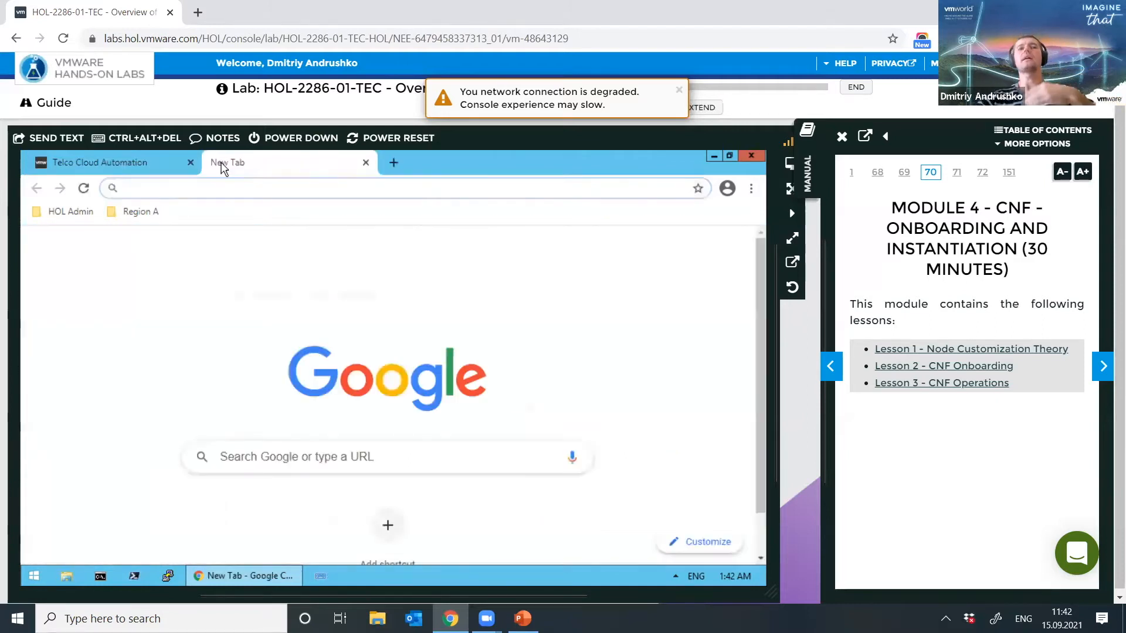
left_click(132, 211)
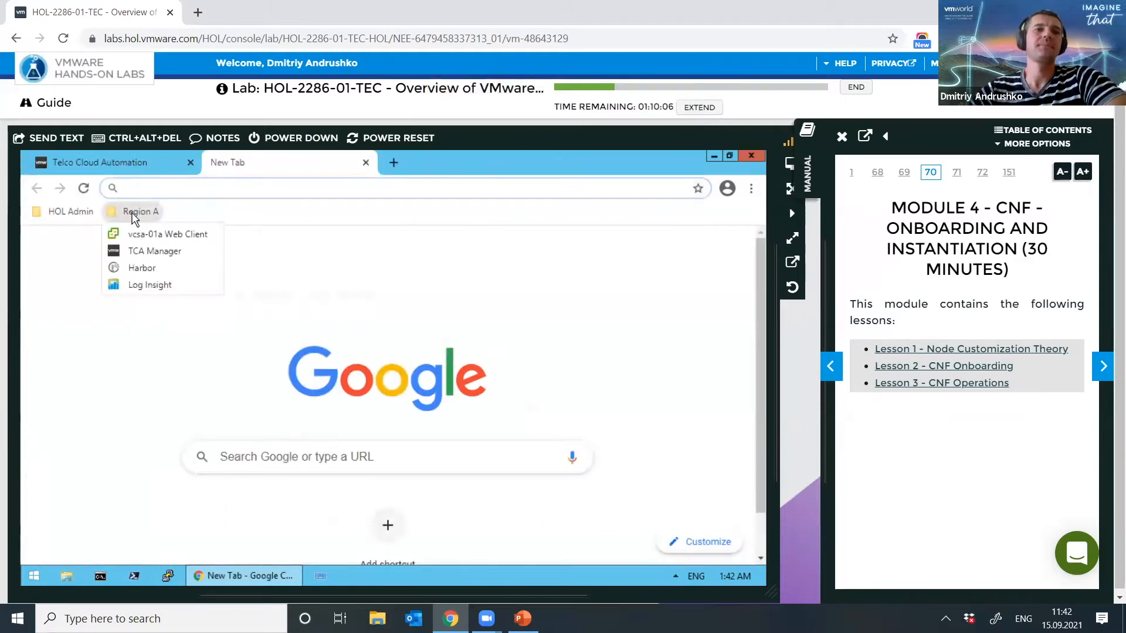
left_click(149, 273)
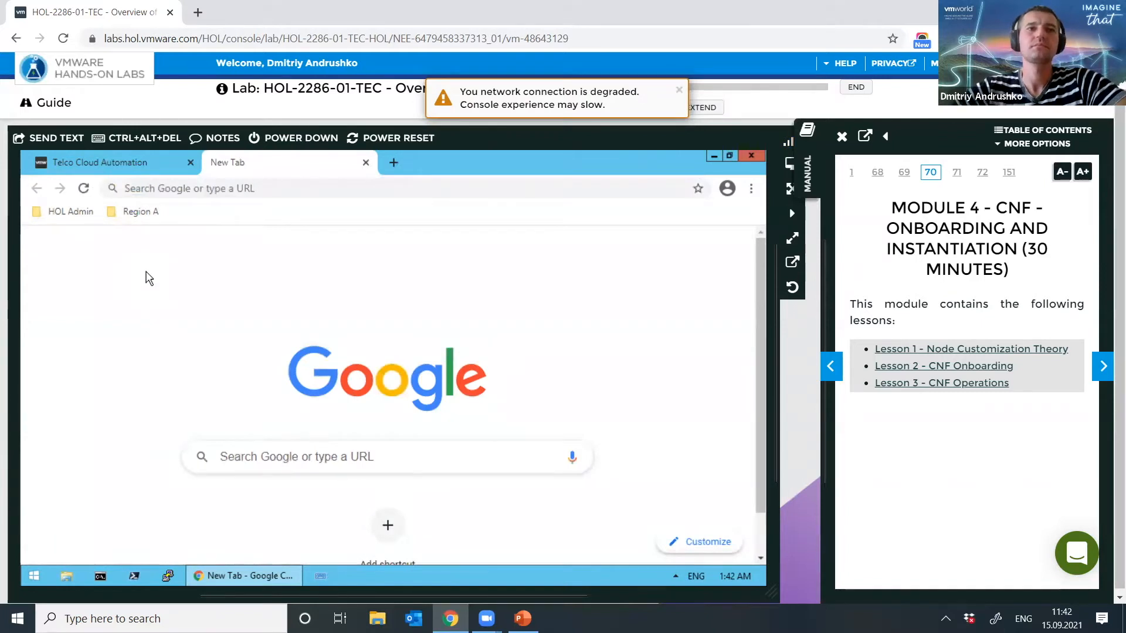
left_click(141, 211)
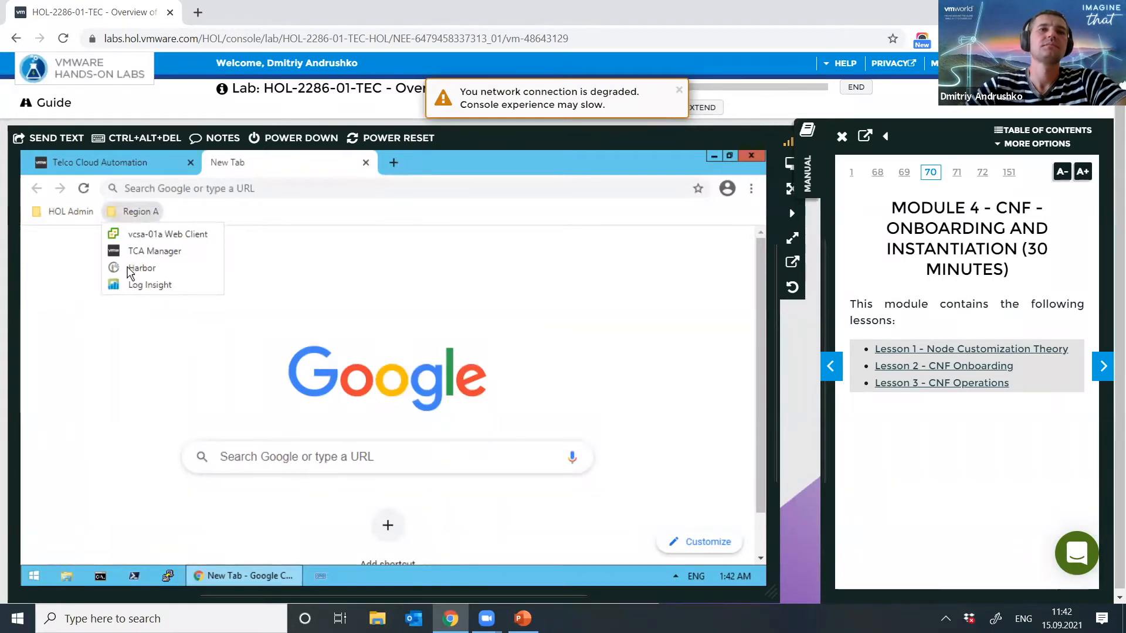
left_click(167, 269)
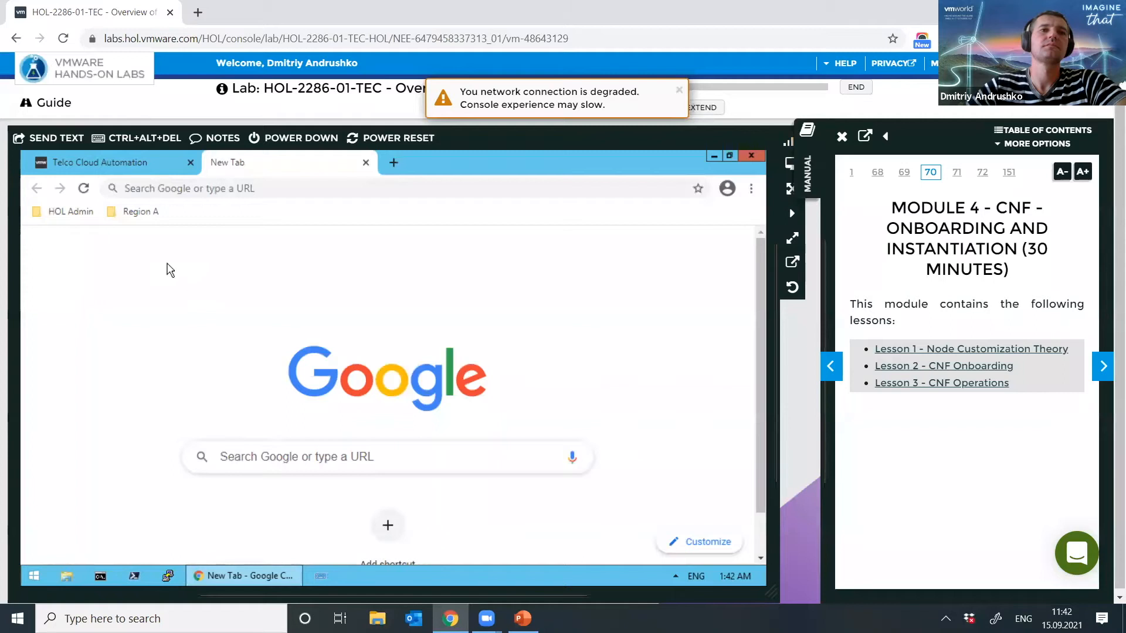
left_click(150, 213)
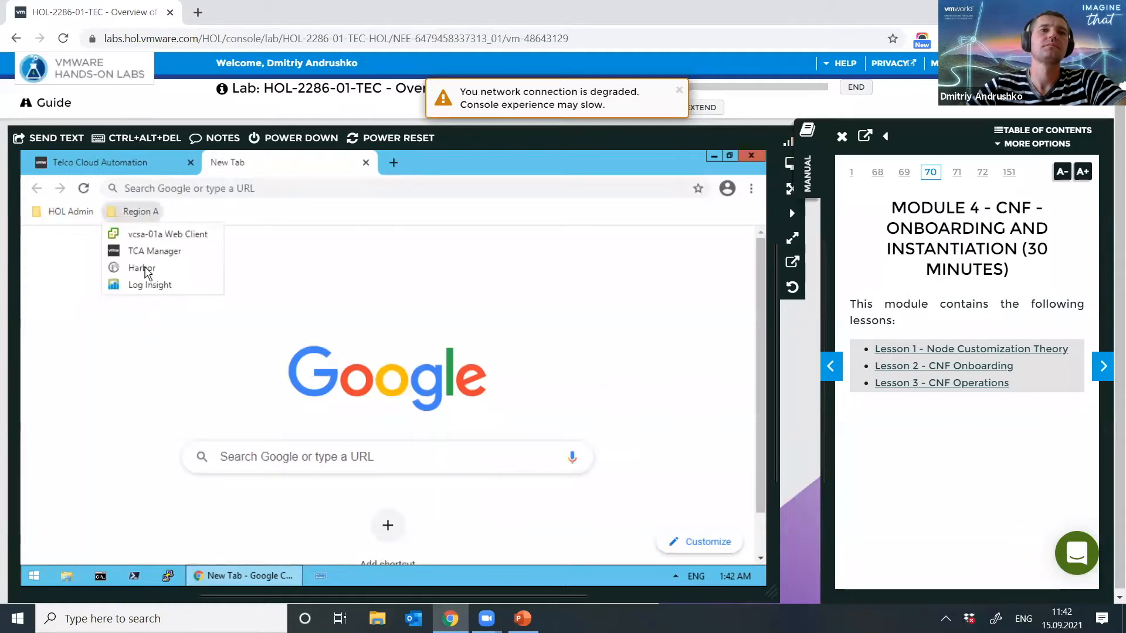
left_click(146, 271)
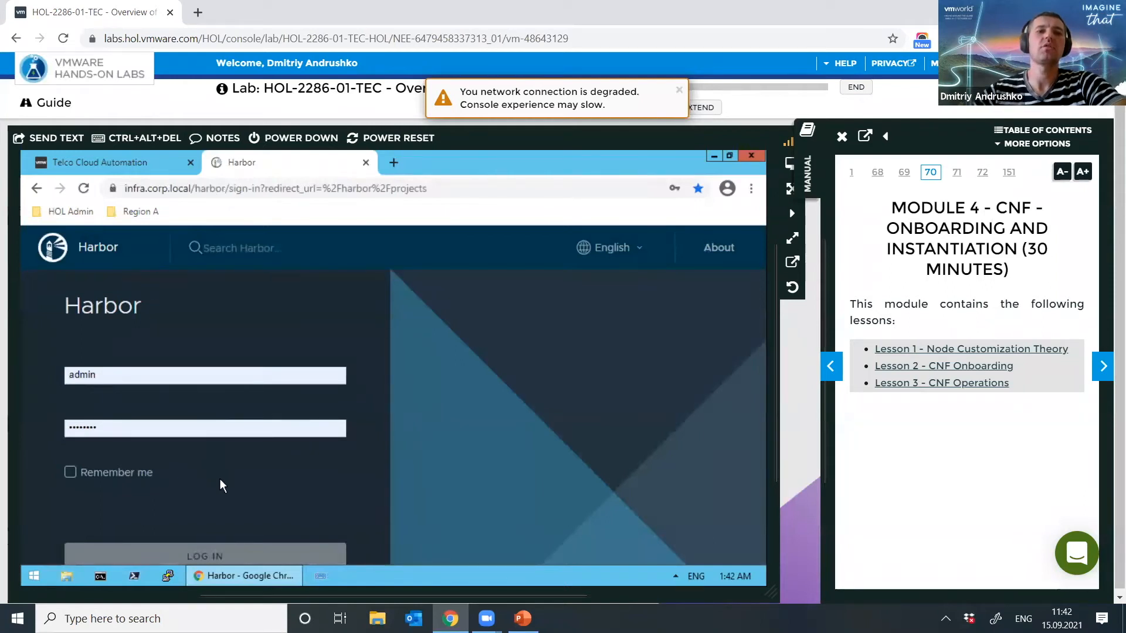
left_click(206, 558)
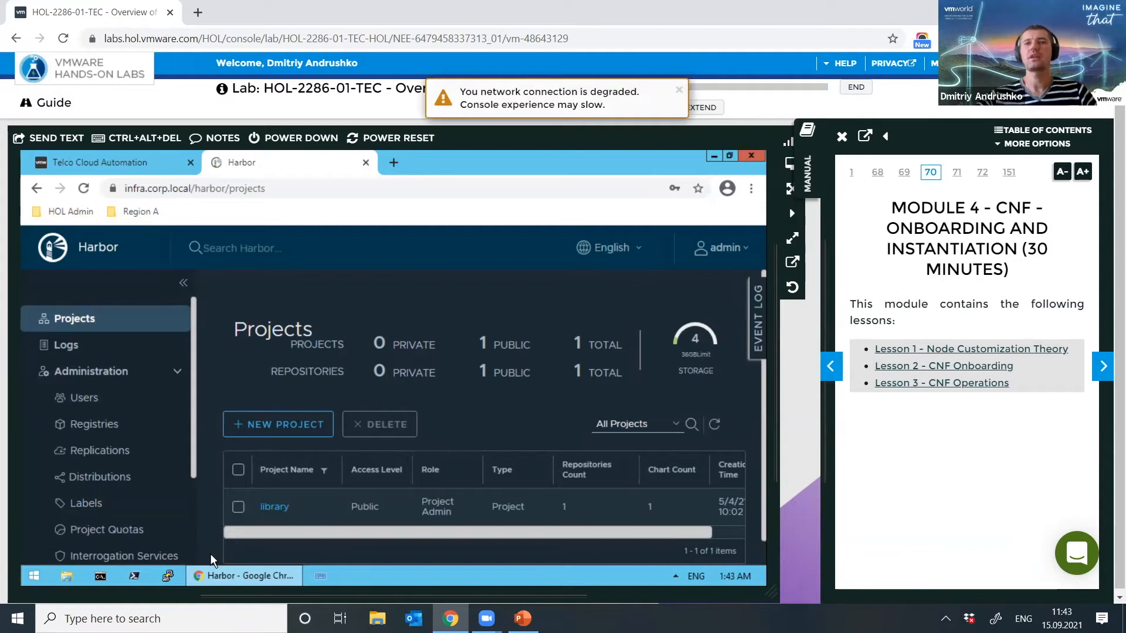
Step: Open the nginx repository in the library project and examine the overview and build history of its sha256:42bba58a artifact
left_click(265, 508)
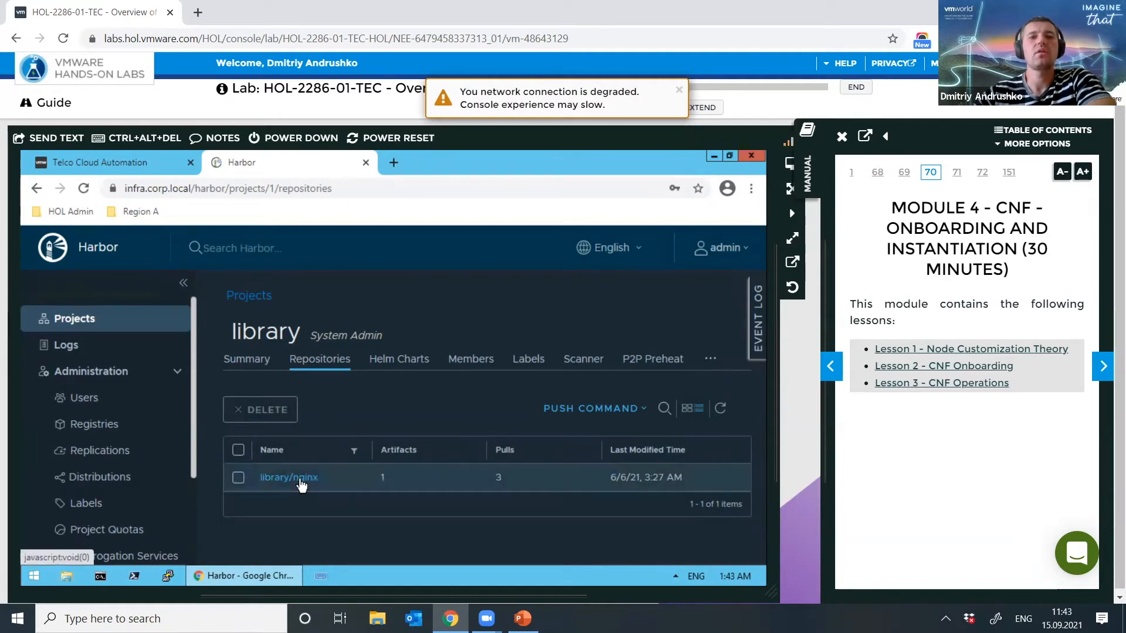
left_click(323, 487)
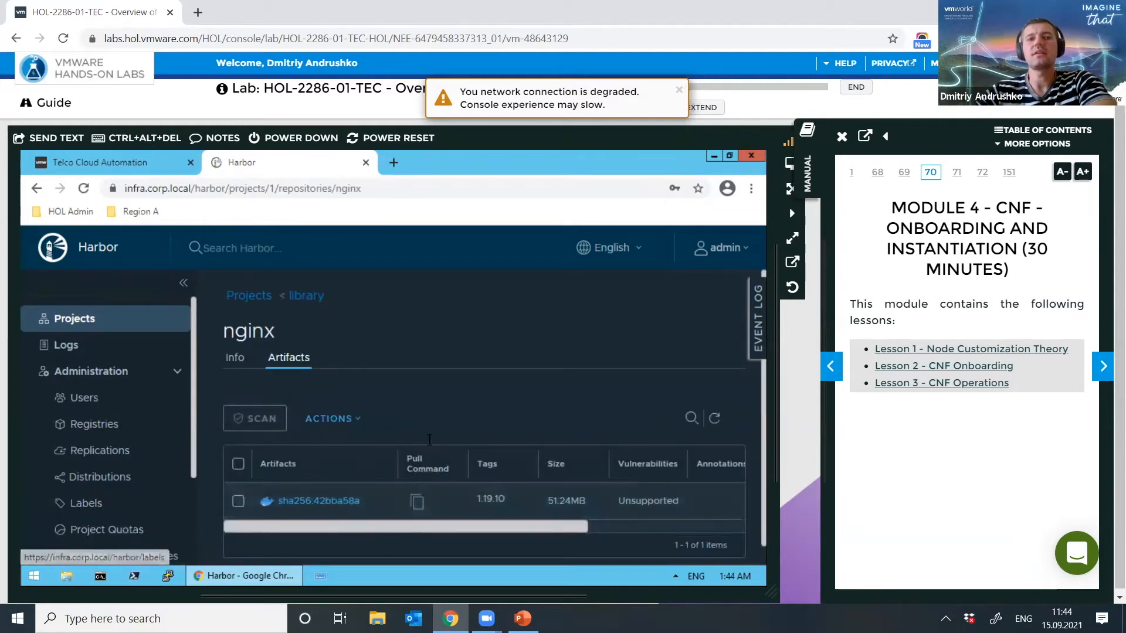
scroll(428, 463, "down", 1)
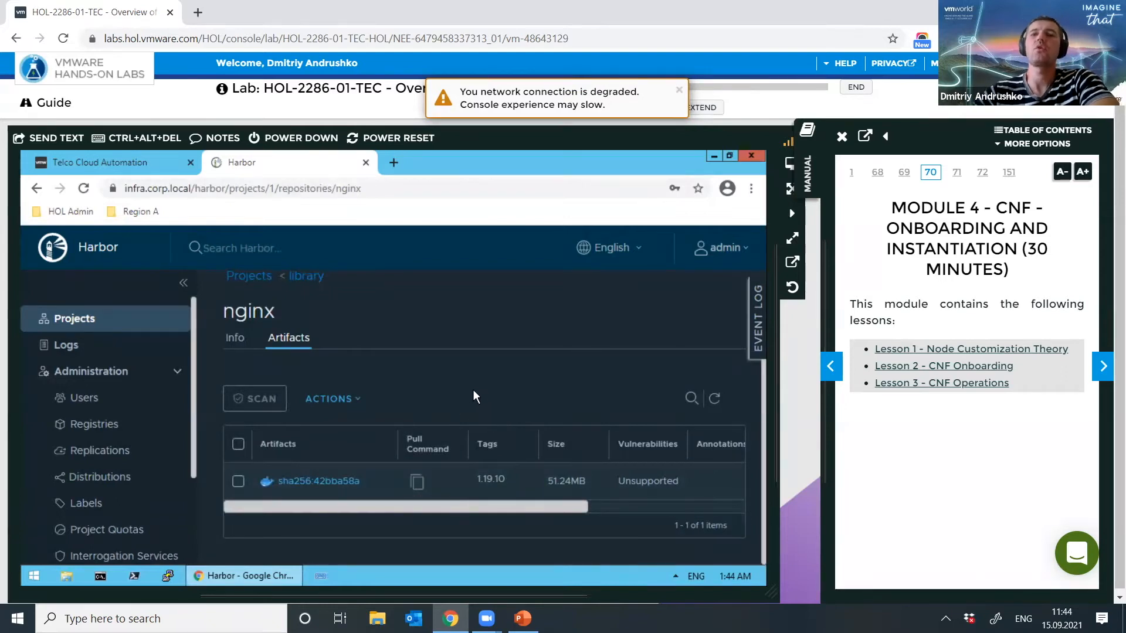
left_click(338, 482)
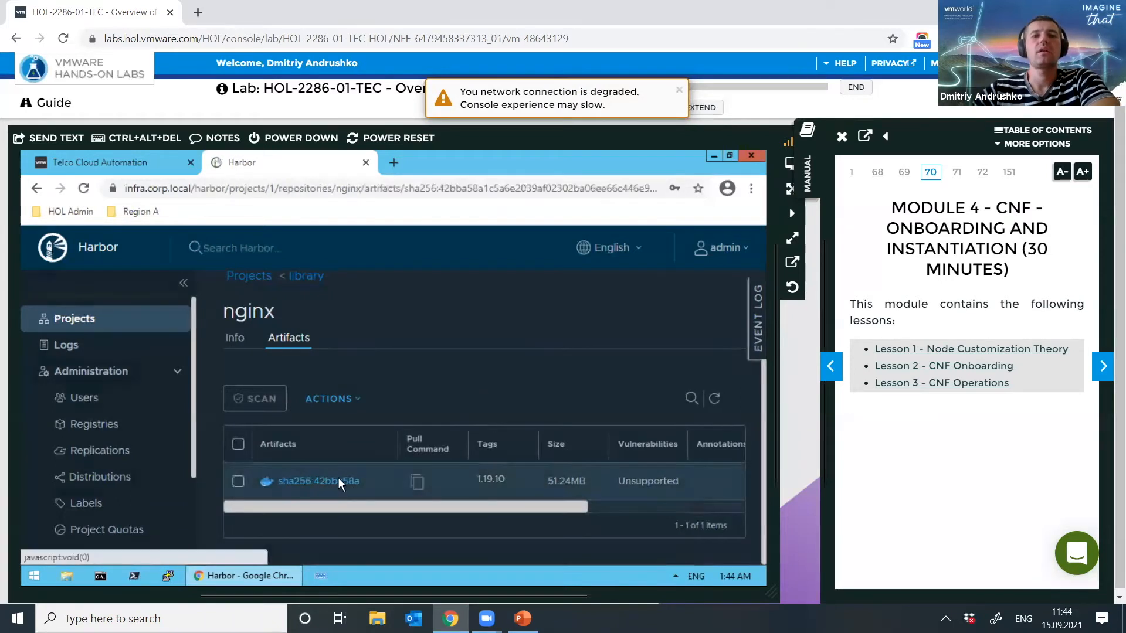
scroll(516, 428, "down", 5)
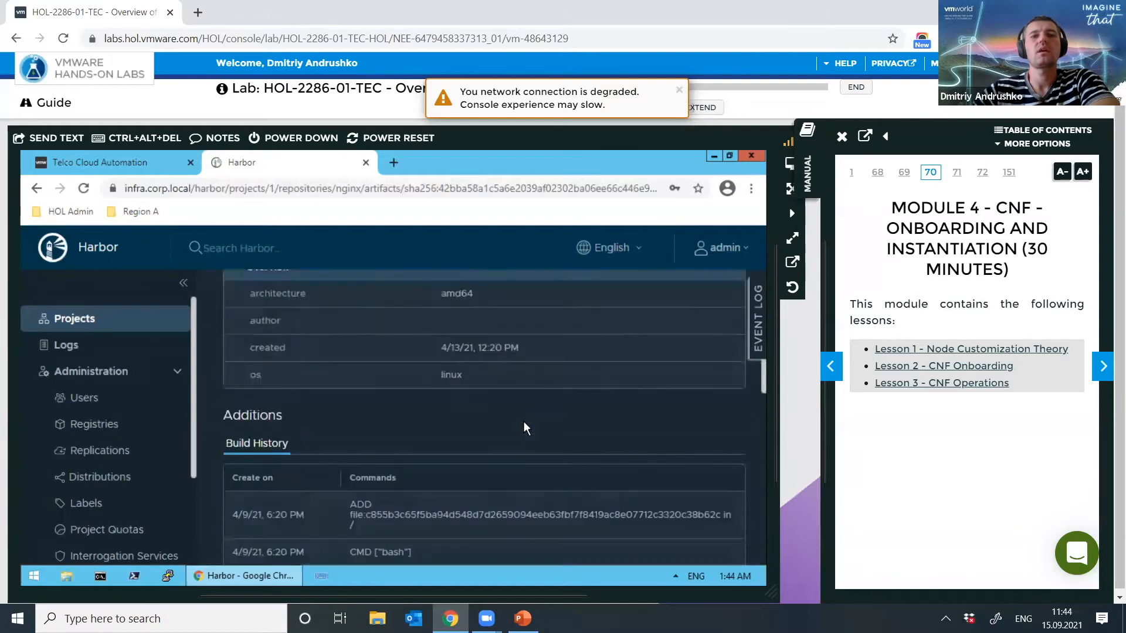
scroll(528, 422, "down", 10)
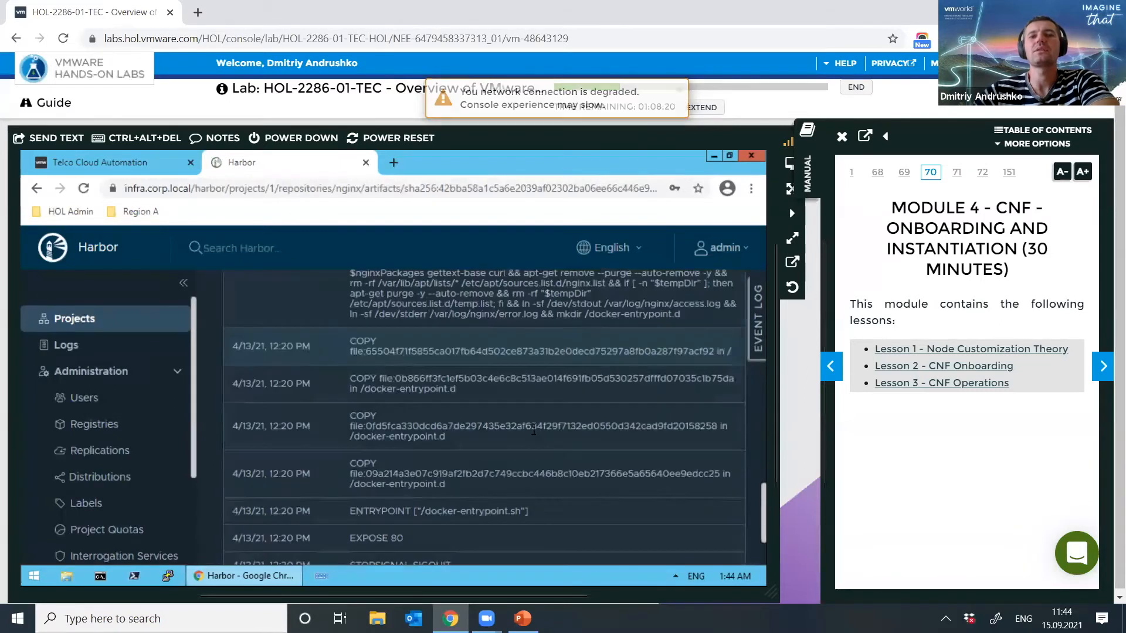
scroll(531, 429, "down", 2)
scroll(531, 430, "up", 8)
scroll(531, 429, "up", 10)
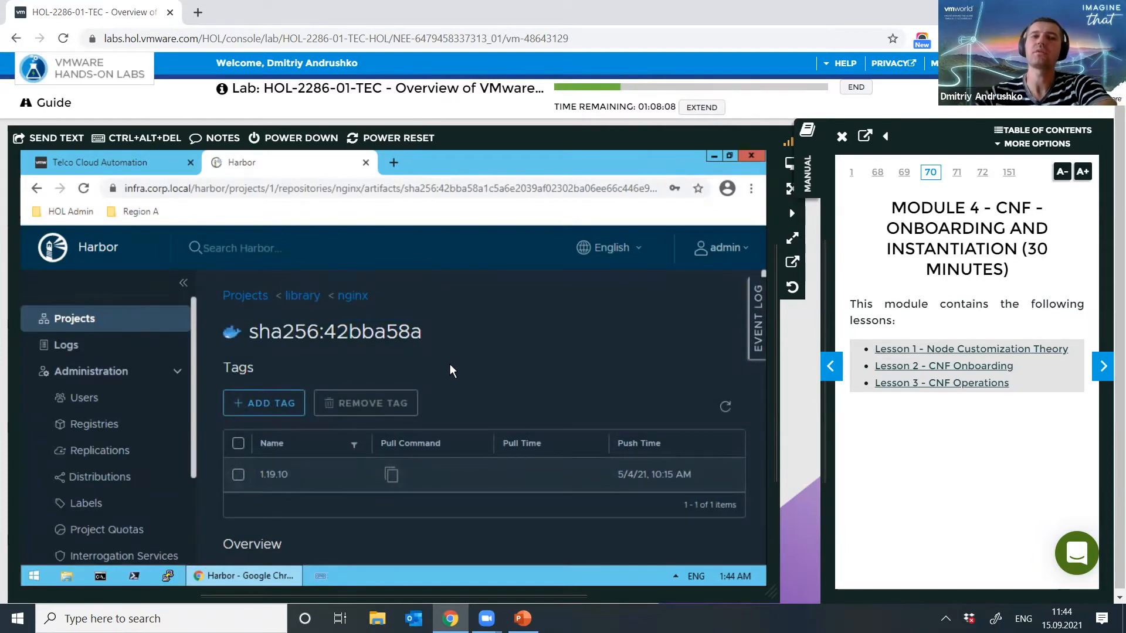
Step: Open version 8.9.0 of the nginx Helm chart in the library project and examine its installation notes and parameters
left_click(290, 295)
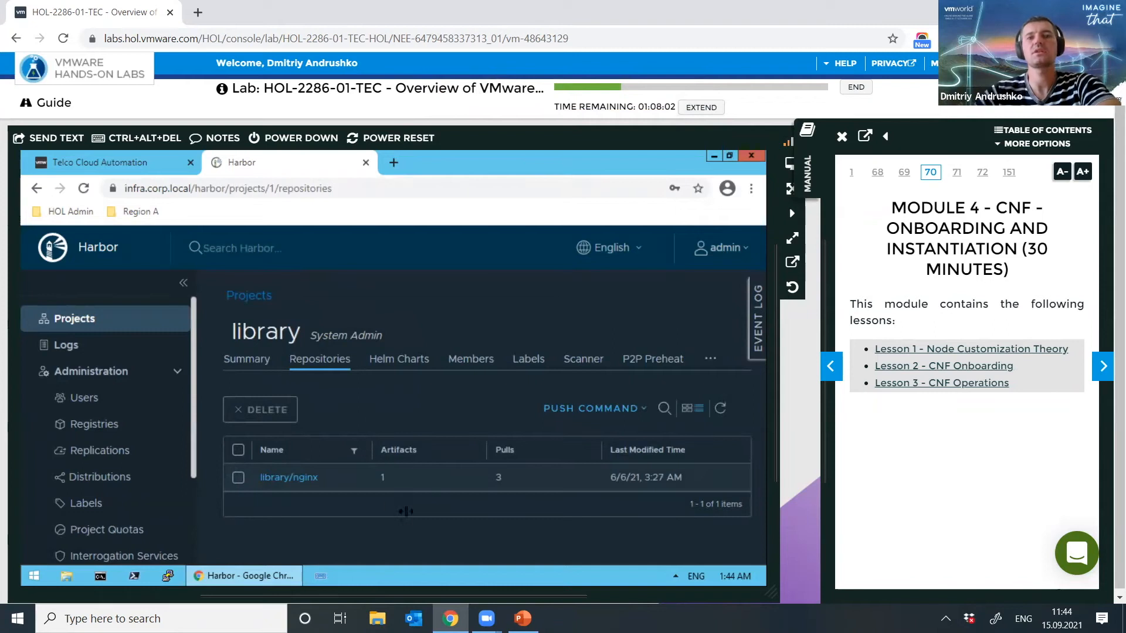
left_click(410, 364)
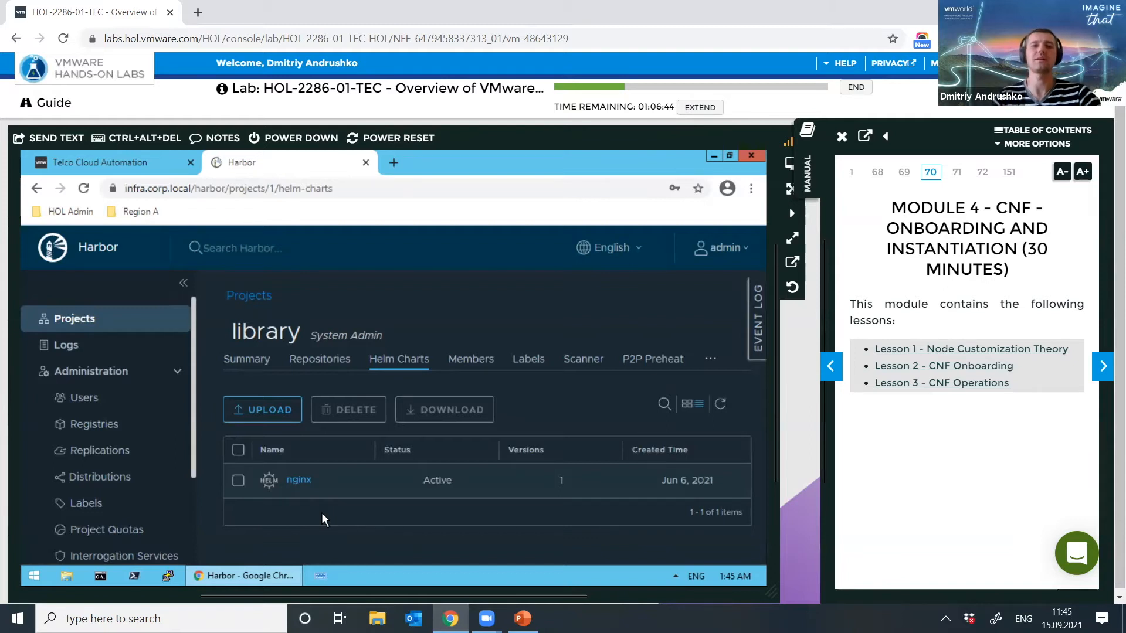
left_click(298, 483)
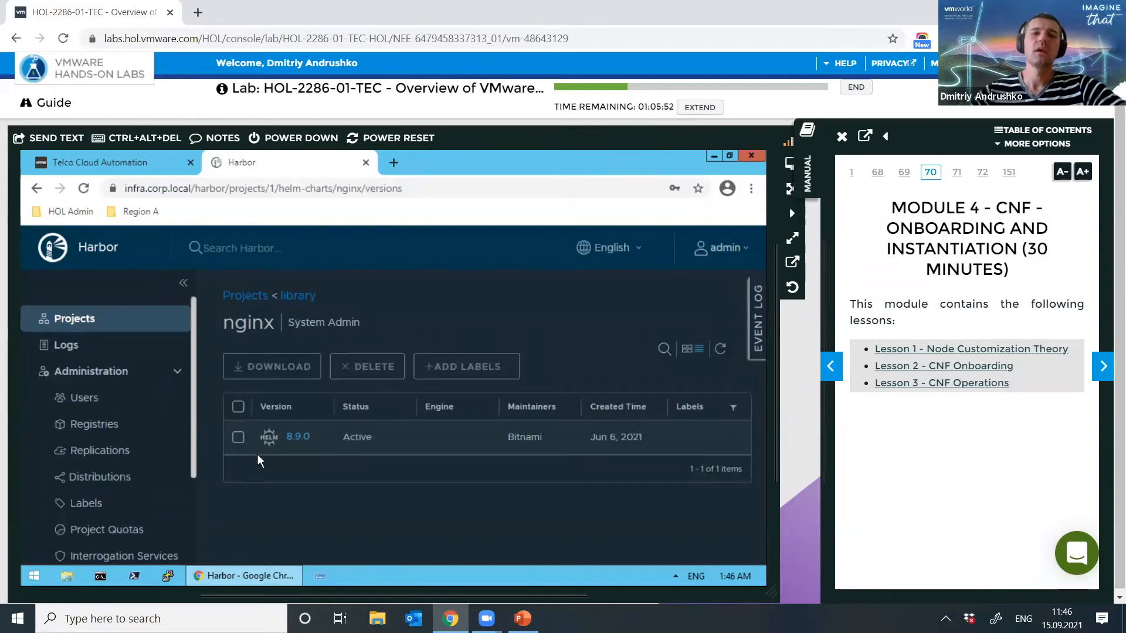
left_click(297, 438)
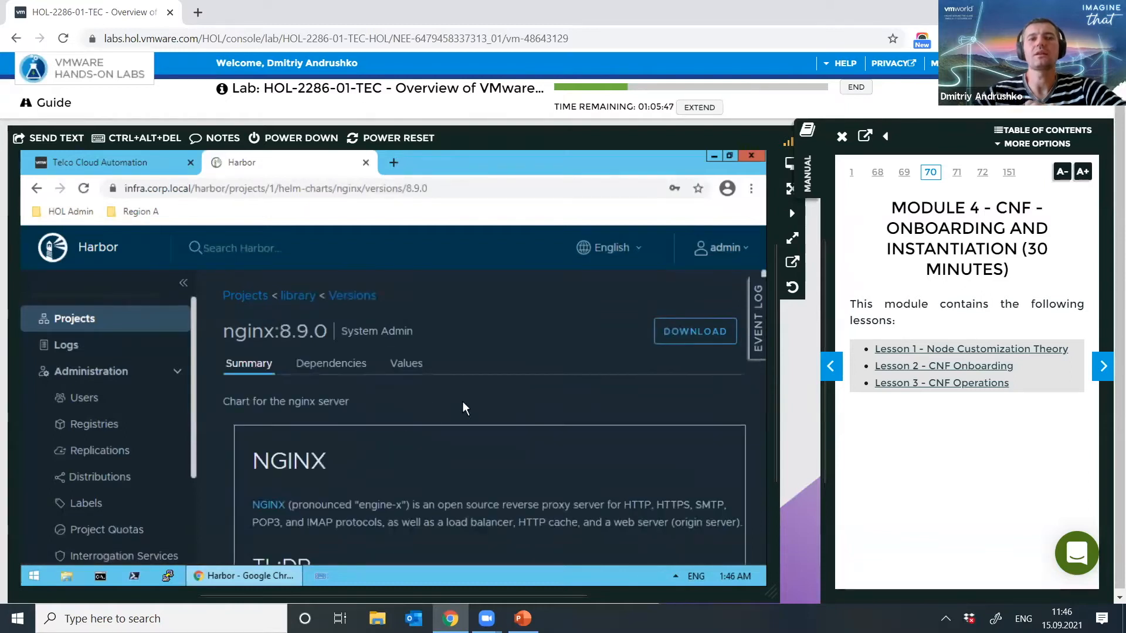
scroll(586, 427, "down", 15)
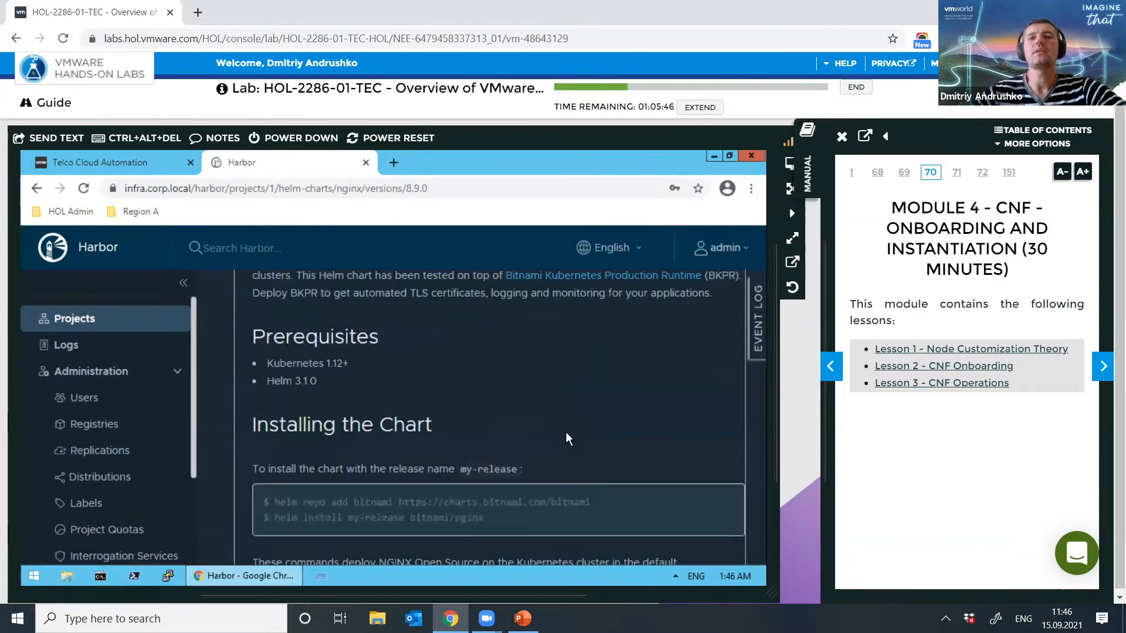
scroll(567, 438, "down", 8)
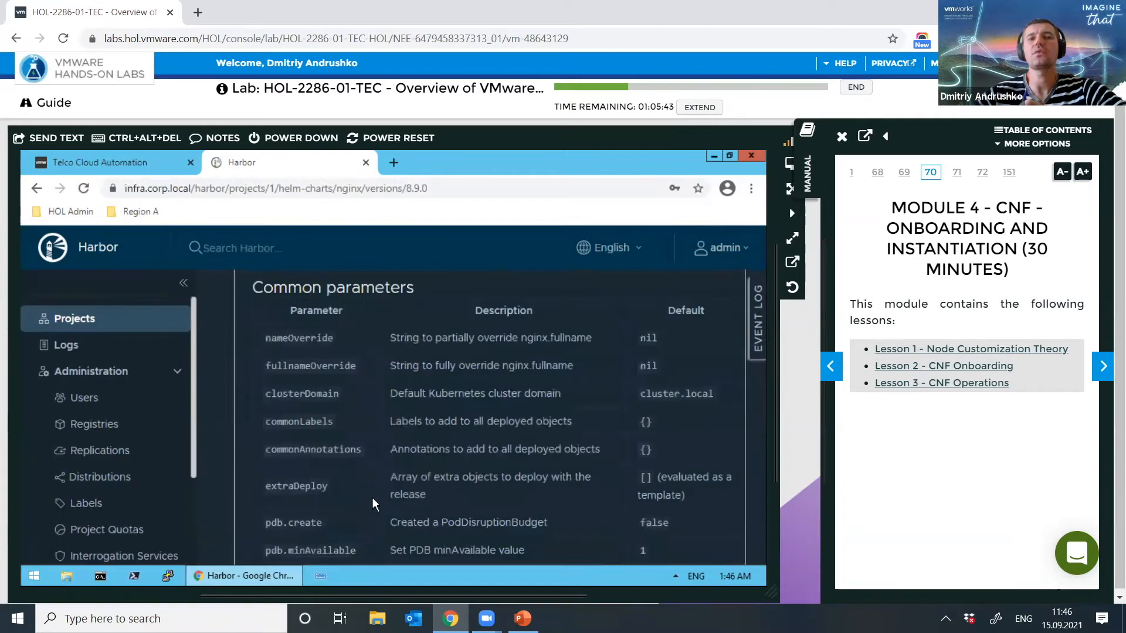
scroll(405, 475, "down", 10)
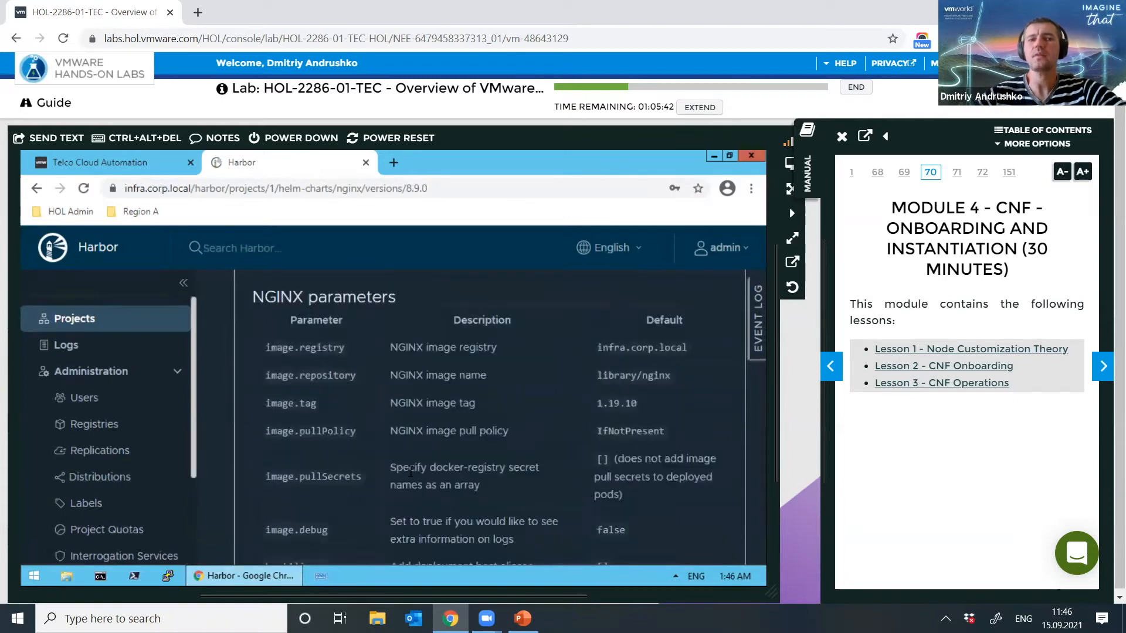
scroll(402, 488, "down", 2)
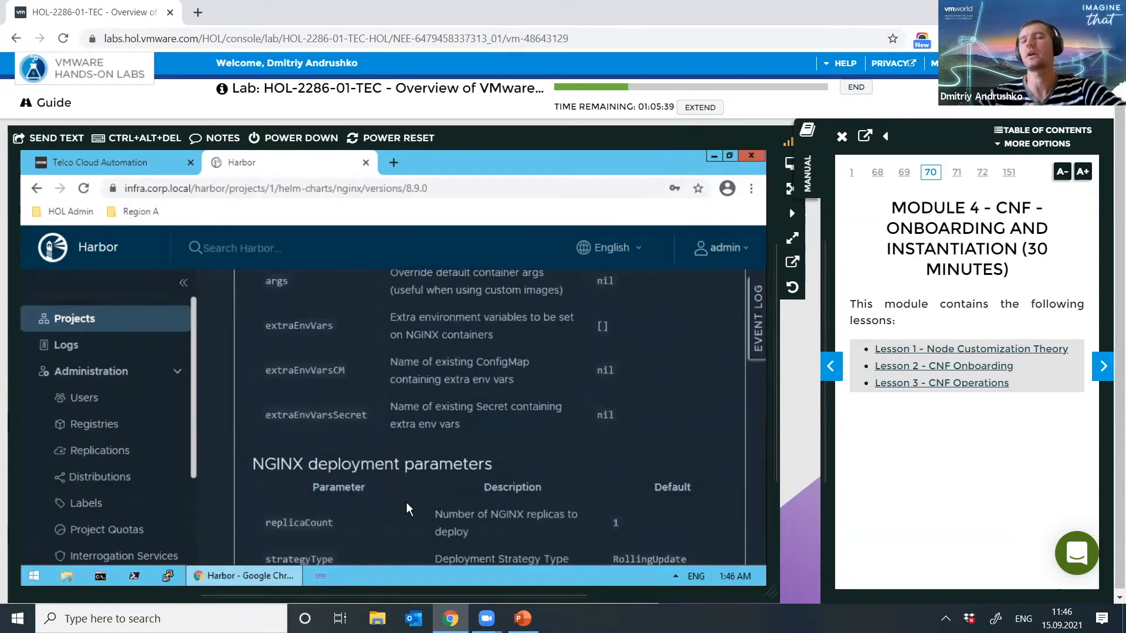
scroll(382, 427, "up", 15)
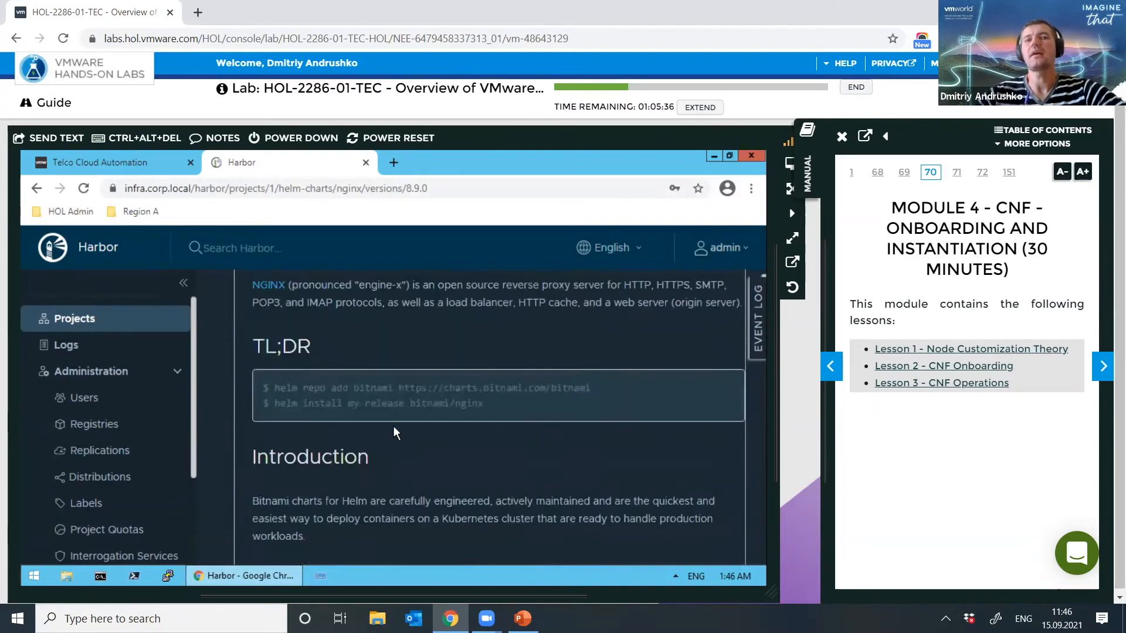
Step: Switch back to Telco Cloud Automation and start onboarding a network function from the Network Function catalog
scroll(393, 428, "up", 3)
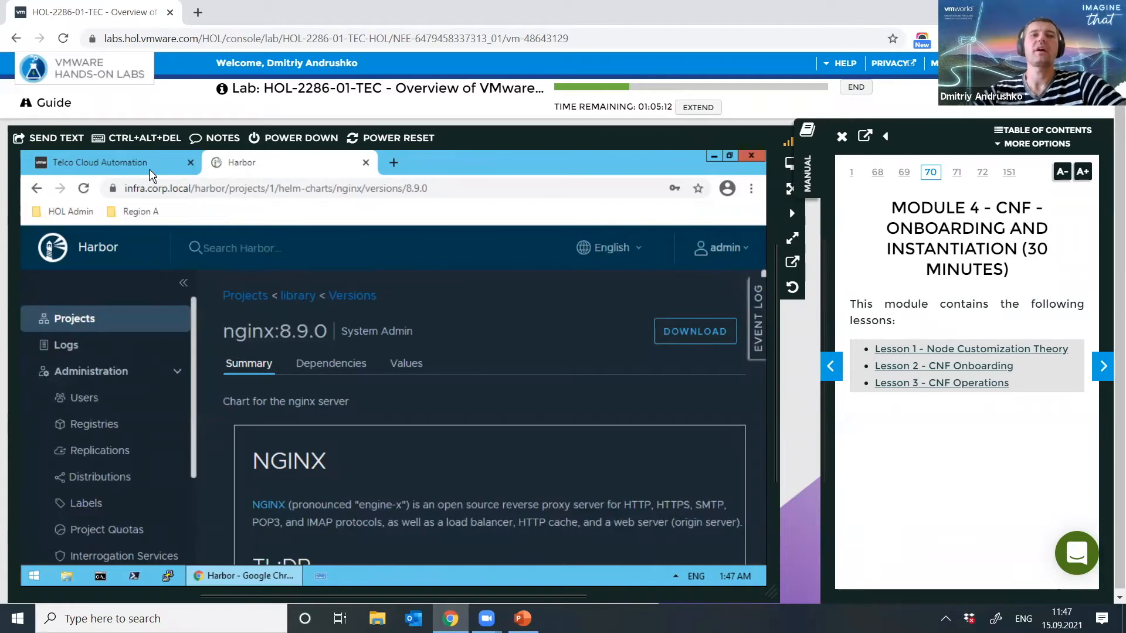
left_click(129, 173)
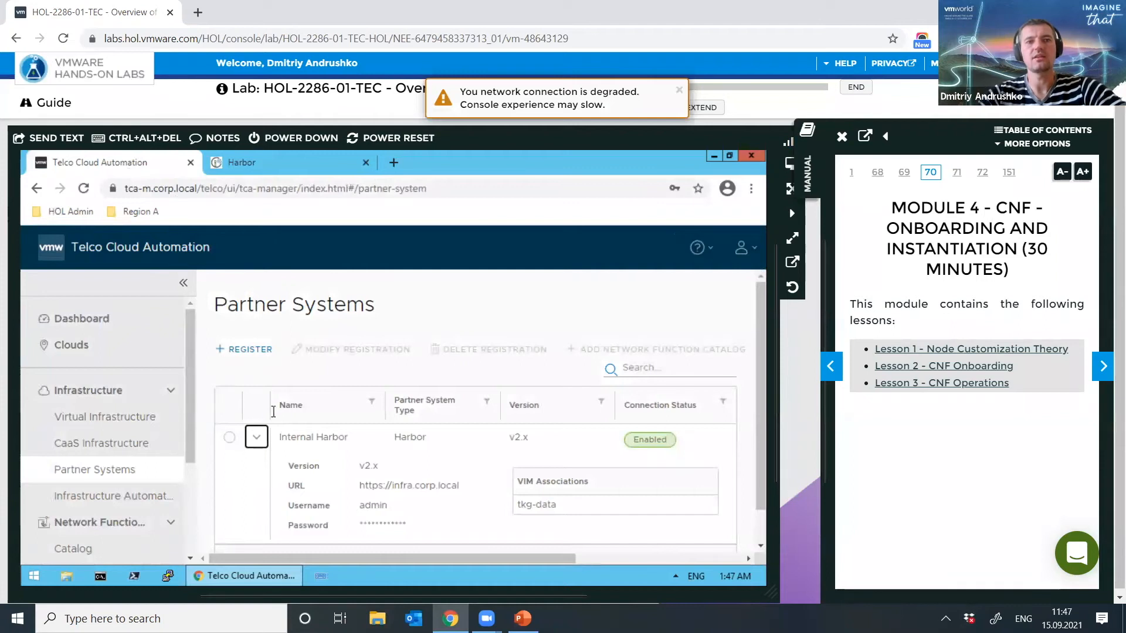
scroll(156, 448, "down", 5)
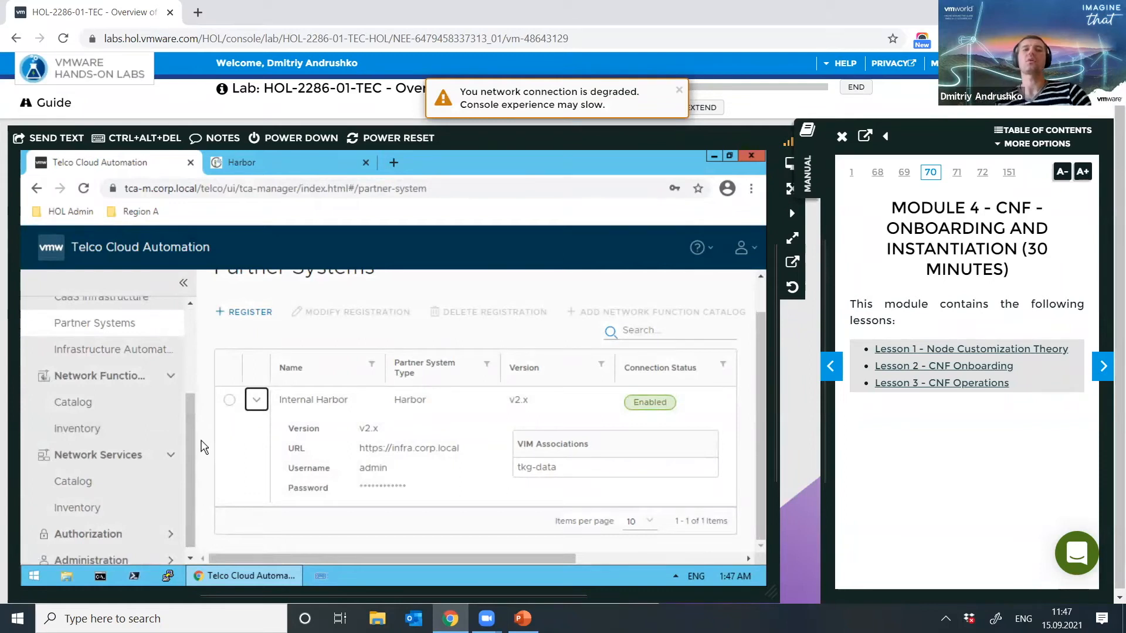
left_click(87, 405)
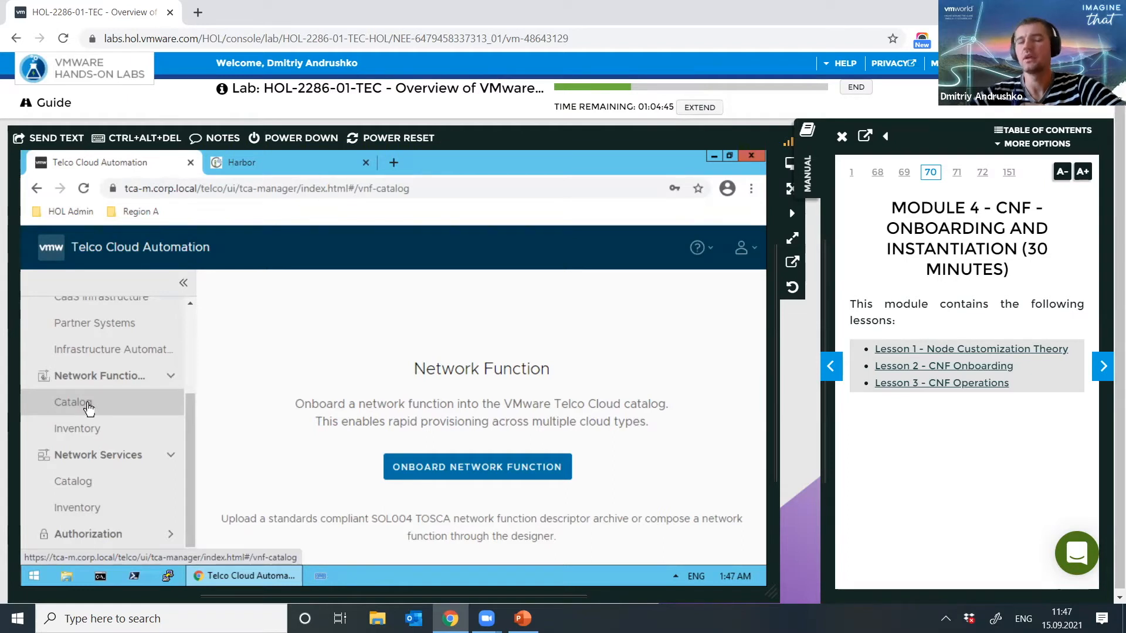
left_click(524, 465)
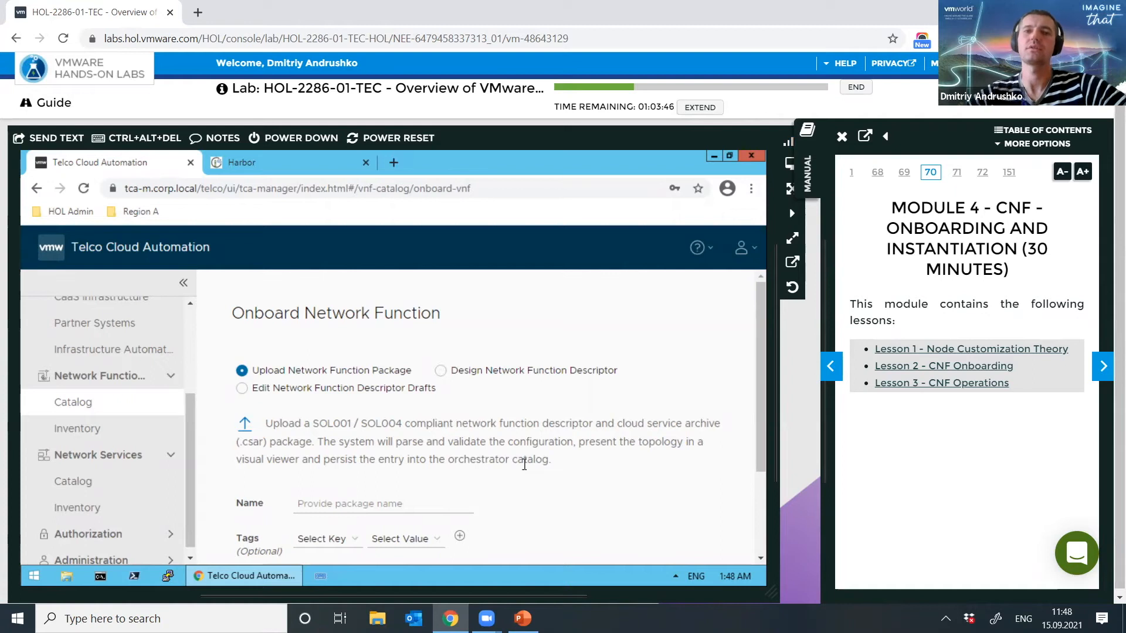
Step: Choose to design a network function descriptor named nginx of type Cloud Native Network Function and open it in the designer
left_click(439, 372)
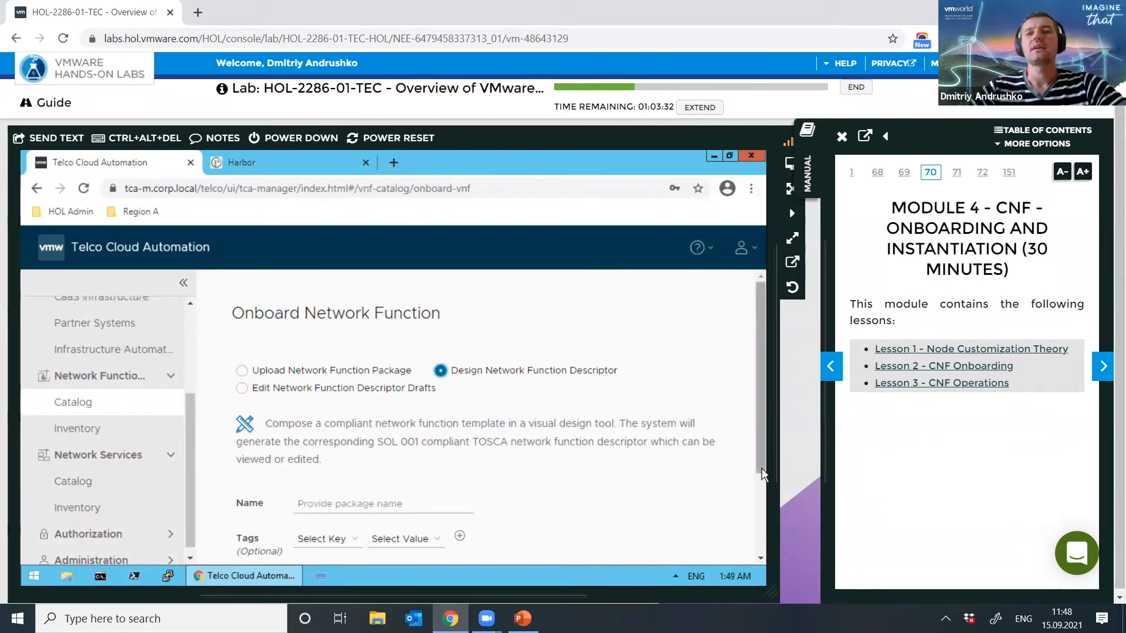
scroll(586, 458, "down", 3)
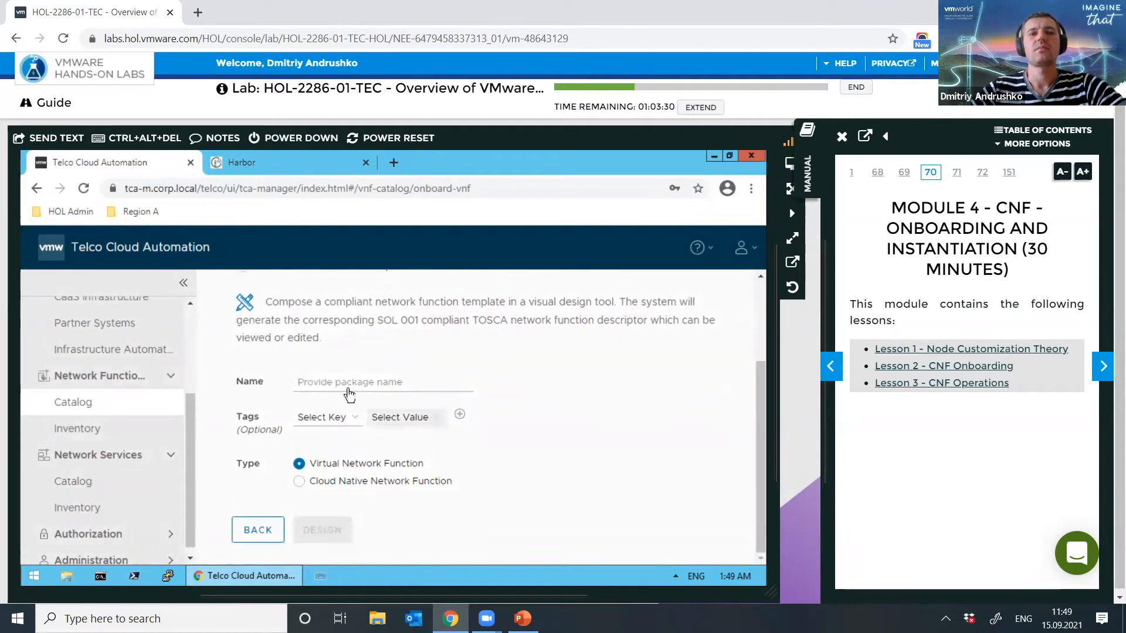
left_click(400, 378)
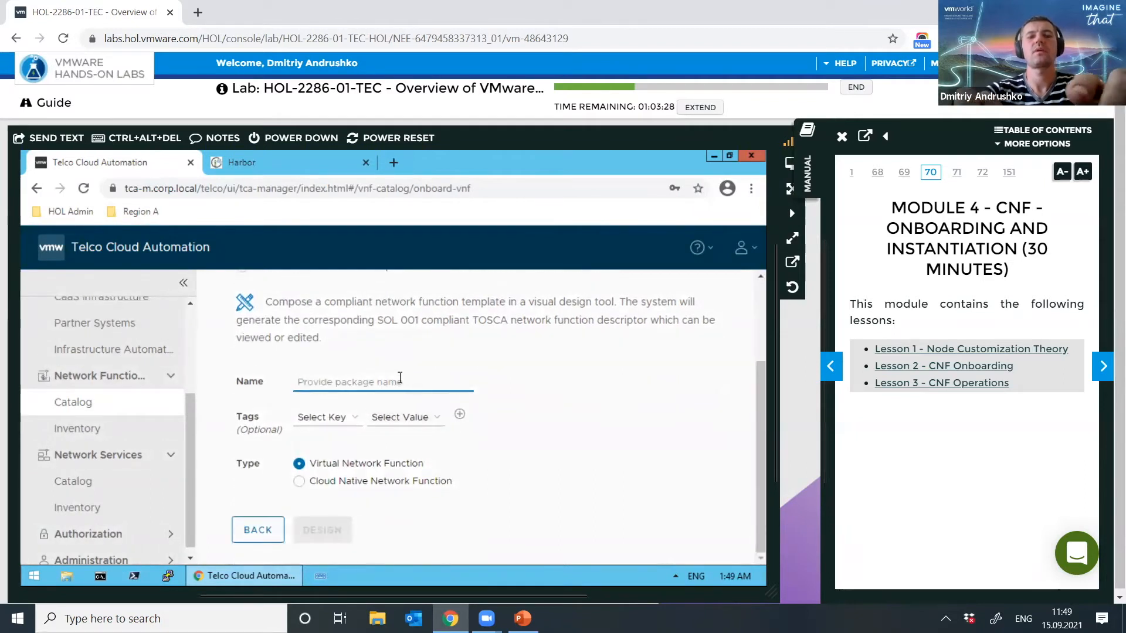
type("ngnx")
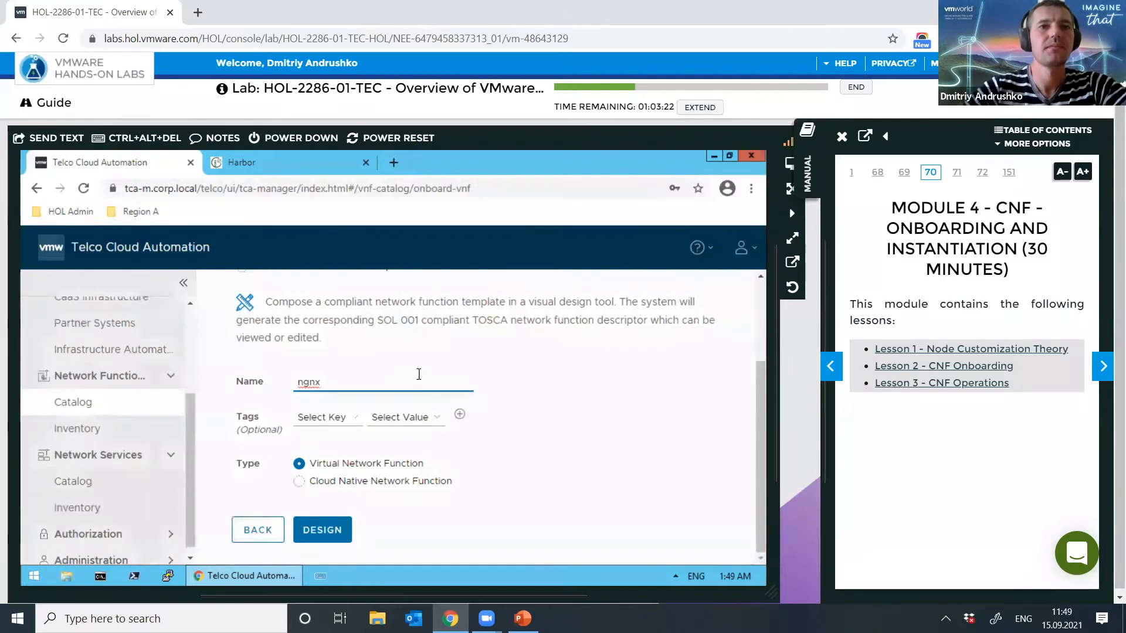
key("Left")
key("Left")
type("i")
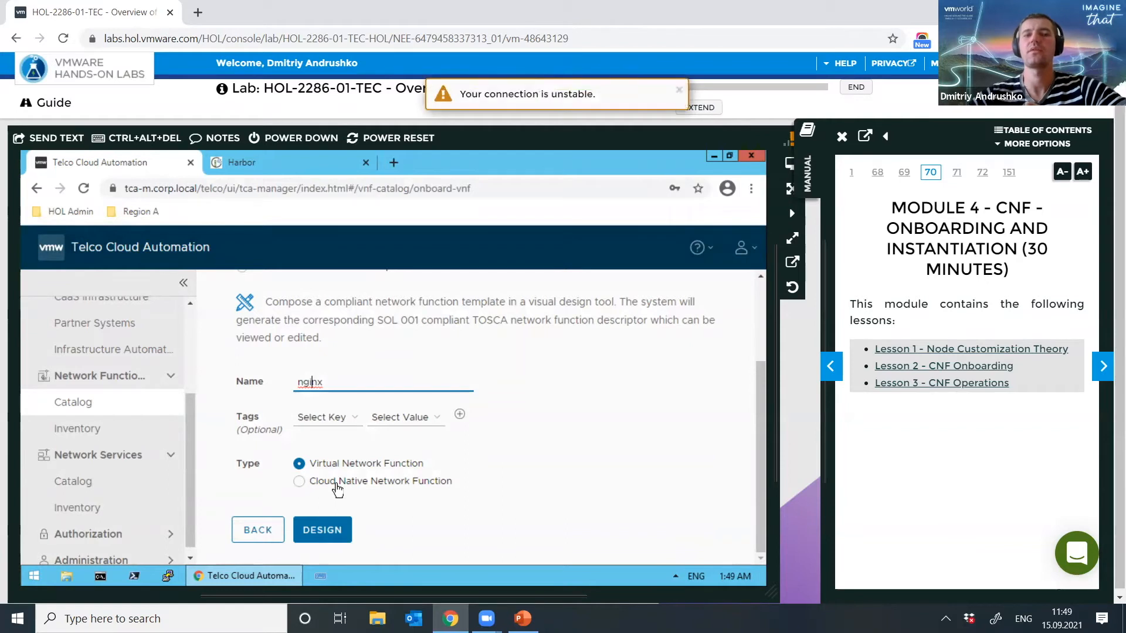
left_click(301, 484)
left_click(320, 530)
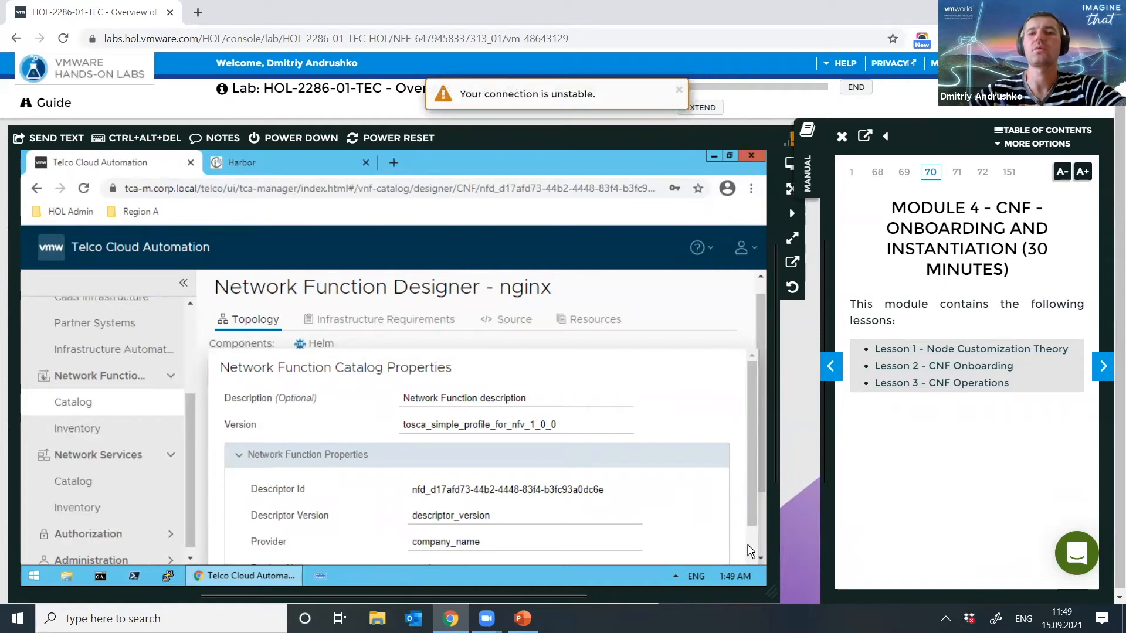
Step: Set the Software Version to 8.9.0 in the Network Function Catalog Properties and close the properties form
scroll(752, 530, "down", 3)
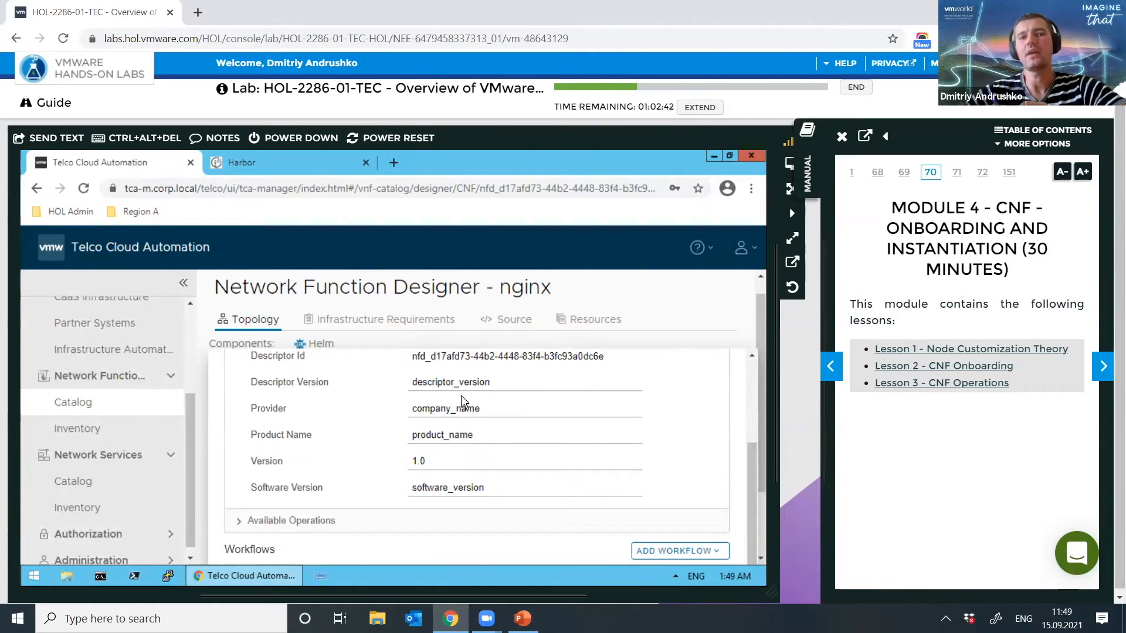
left_click(512, 486)
key("ctrl+a")
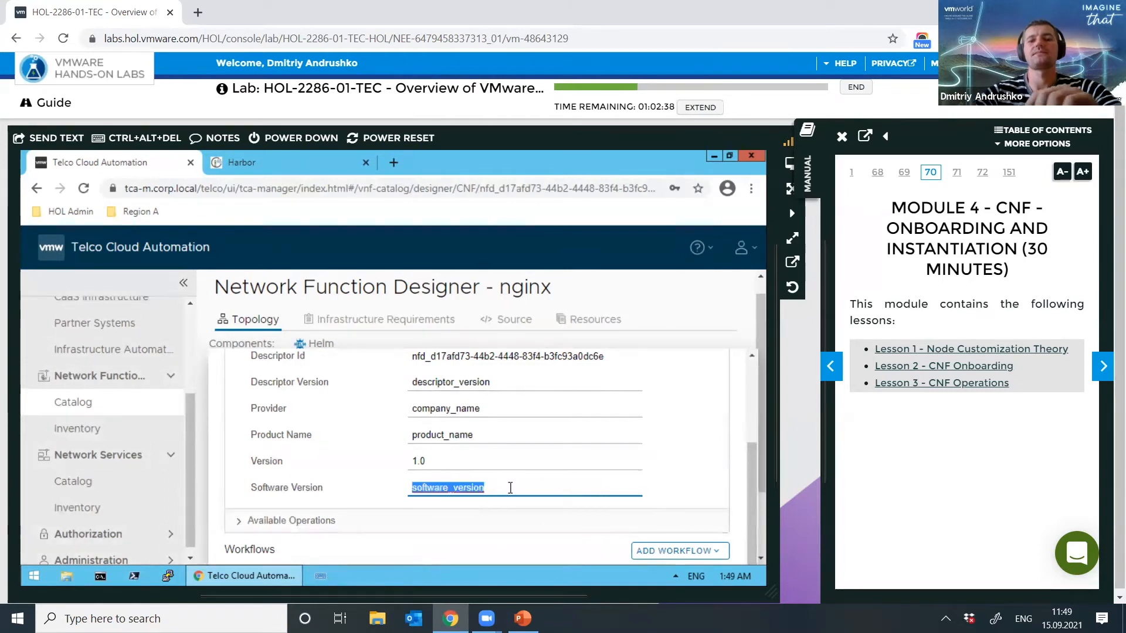
type("8.9 ")
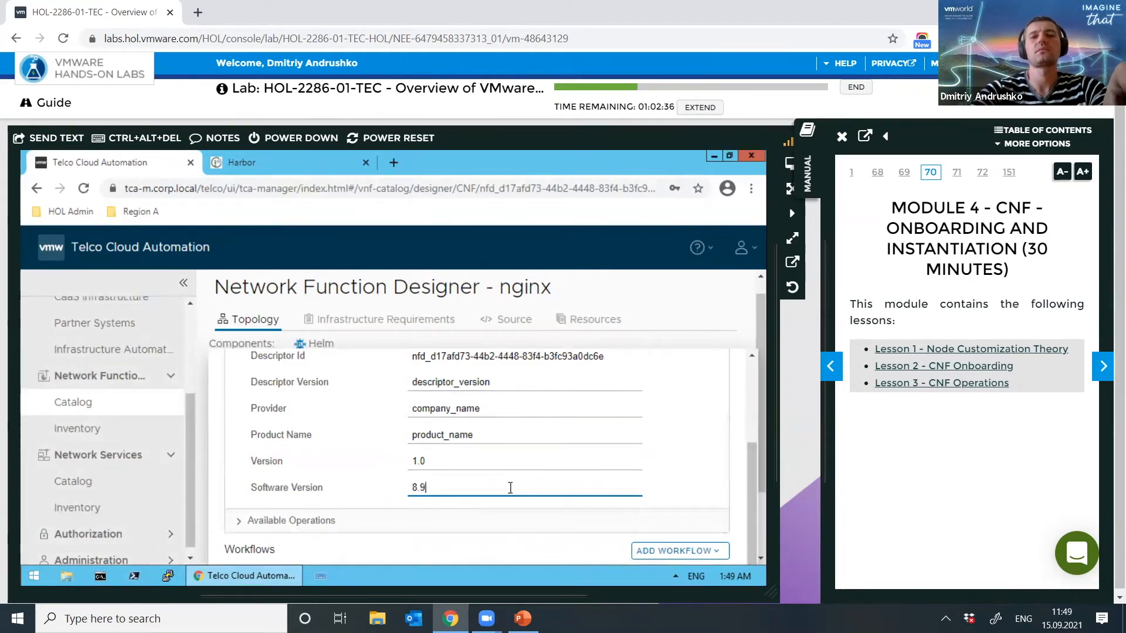
type(".0")
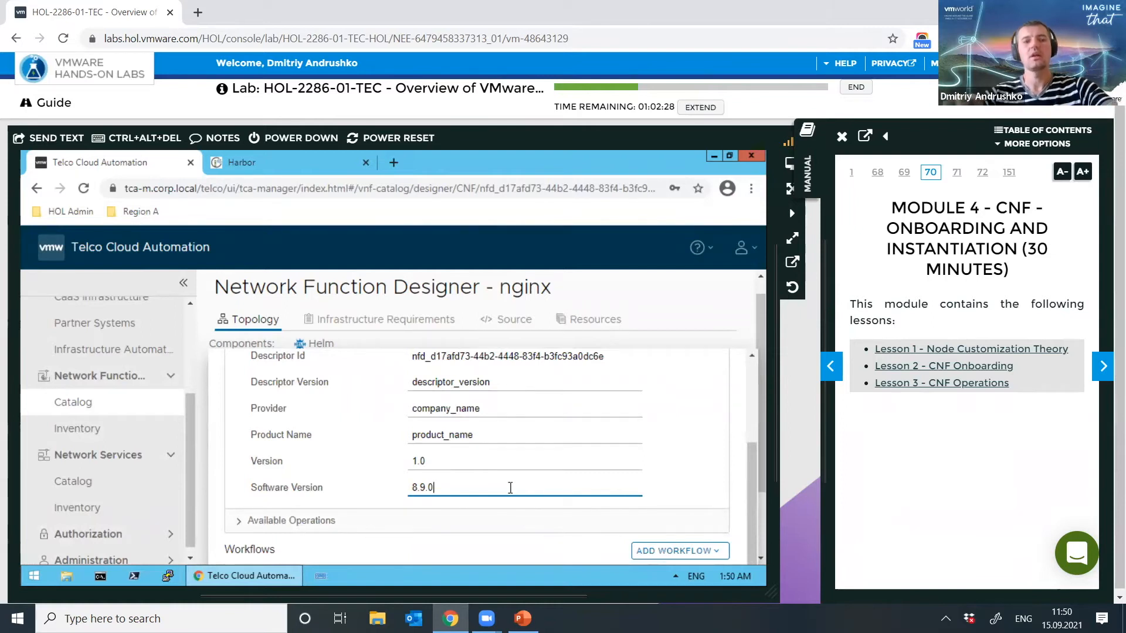
key("Tab")
key("Tab")
key("Tab")
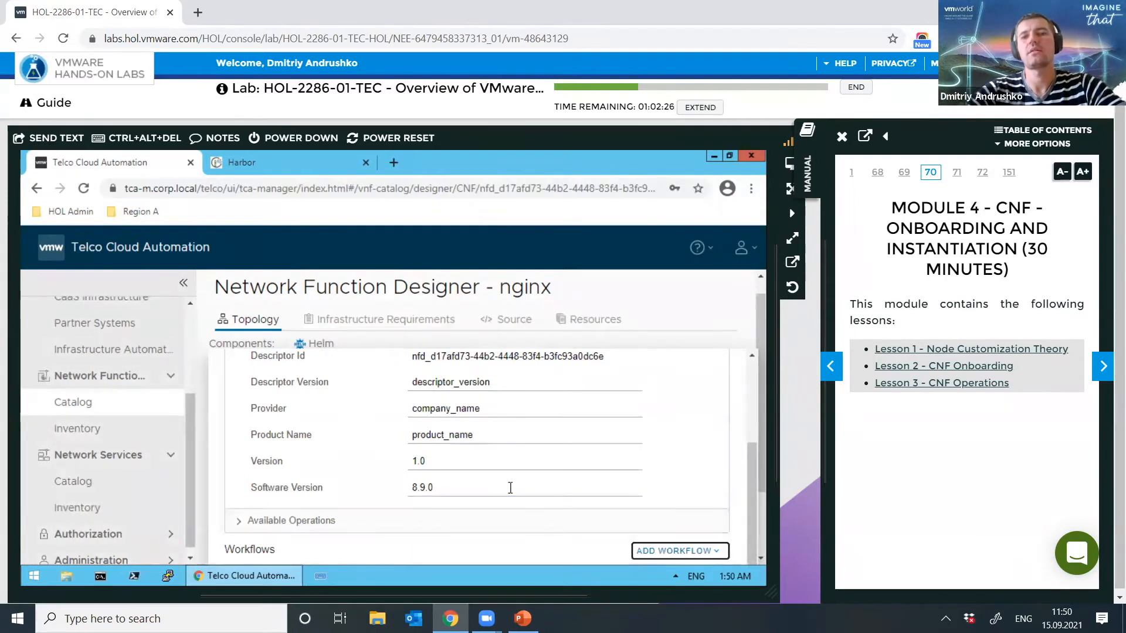
key("Return")
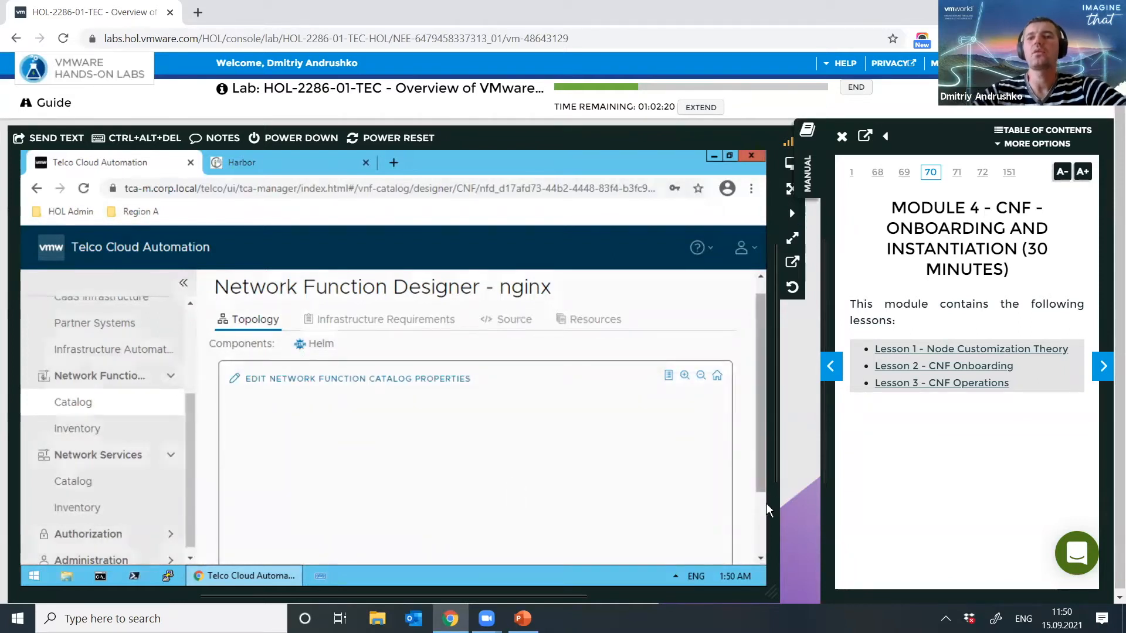
Step: Add a Helm component to the nginx topology canvas and set its description to nginx-helm
scroll(766, 503, "down", 1)
scroll(761, 502, "up", 1)
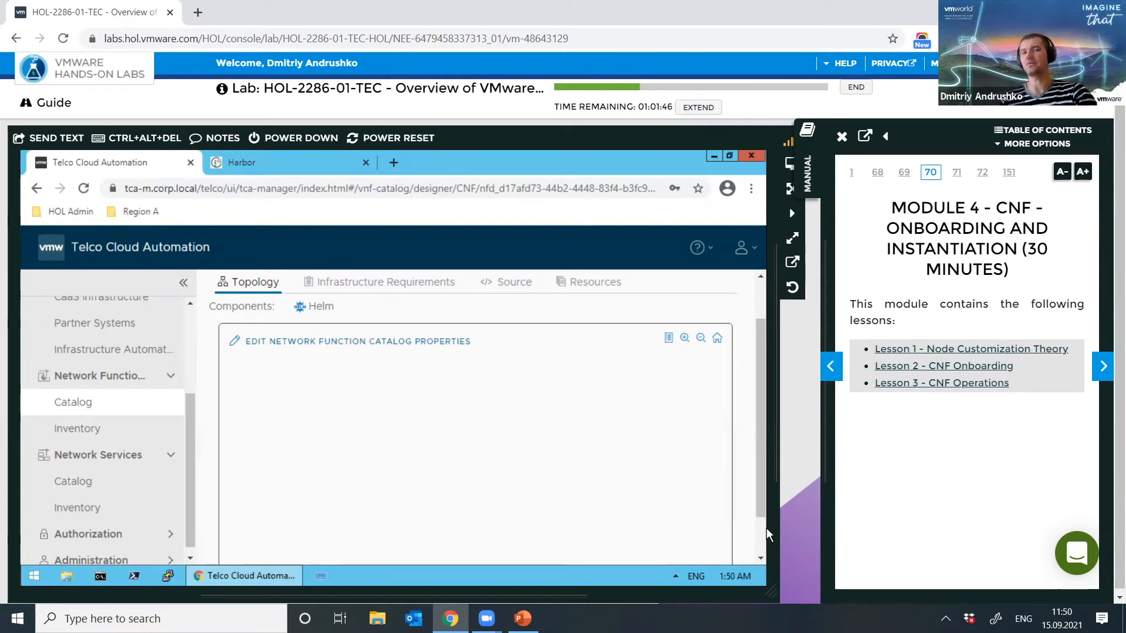
left_click_drag(324, 311, 397, 434)
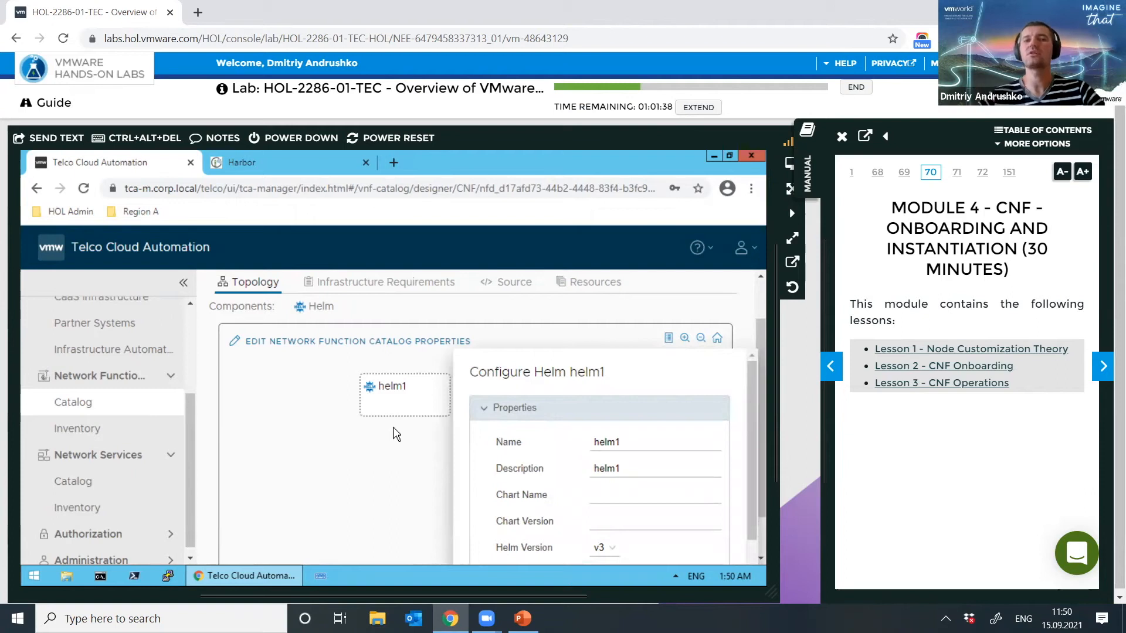
left_click_drag(754, 459, 756, 554)
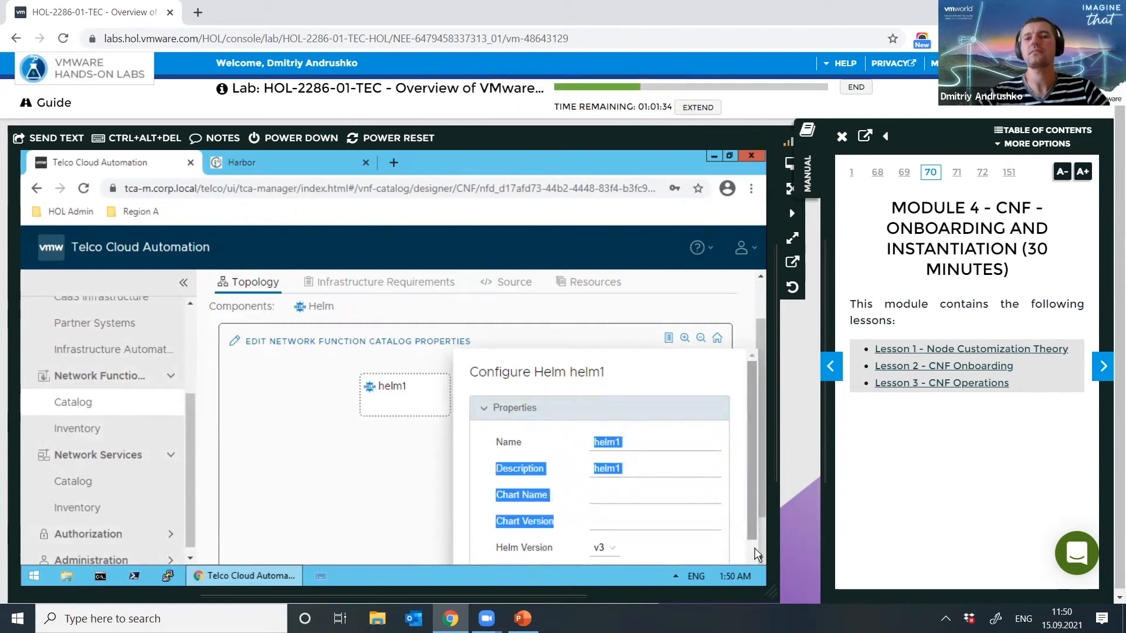
scroll(754, 552, "down", 2)
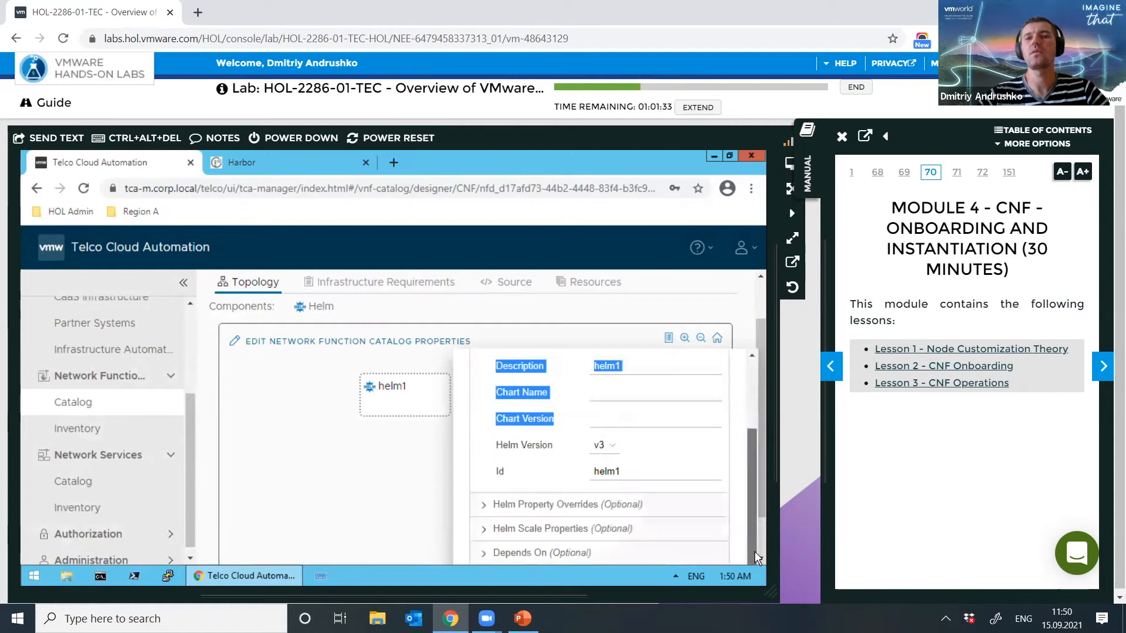
left_click(656, 380)
left_click(677, 367)
key("ctrl+a")
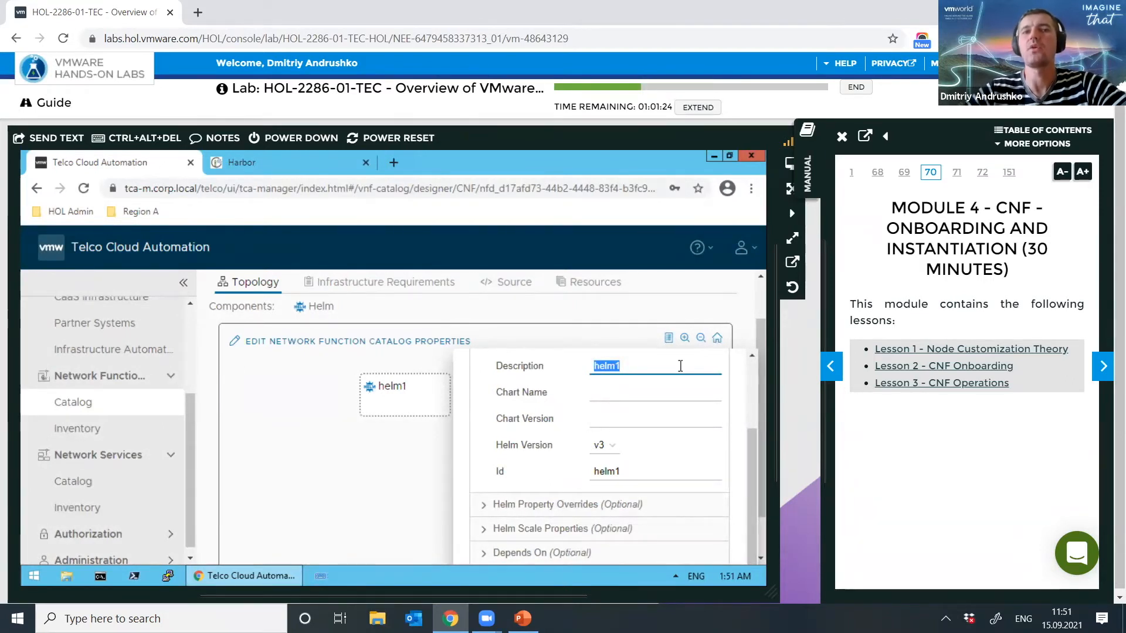
type("n")
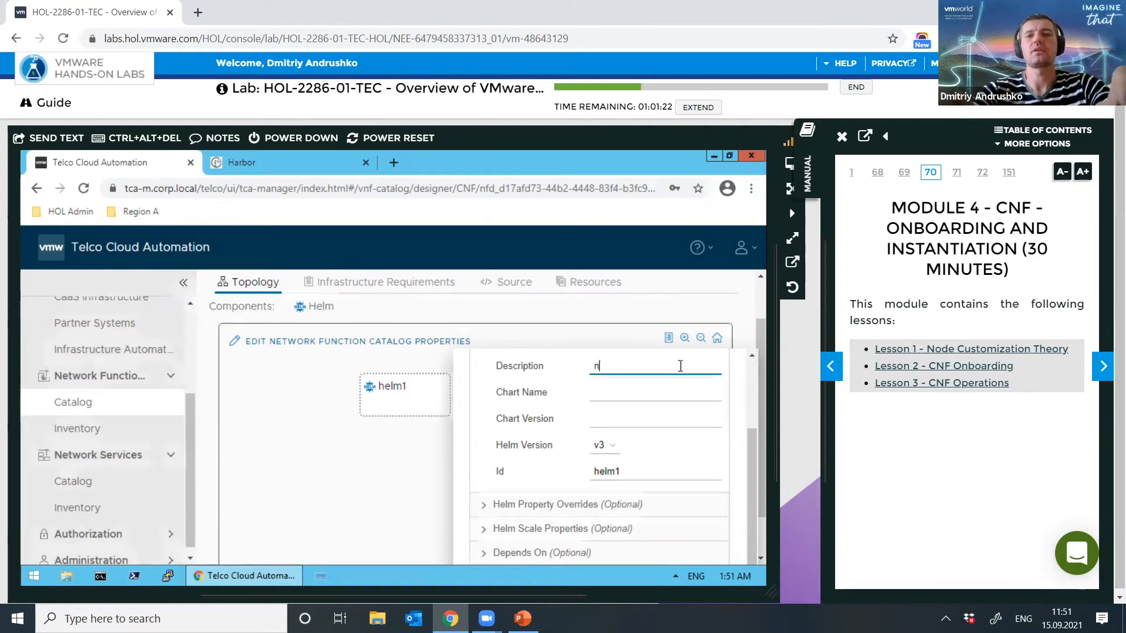
type("ginx-helm")
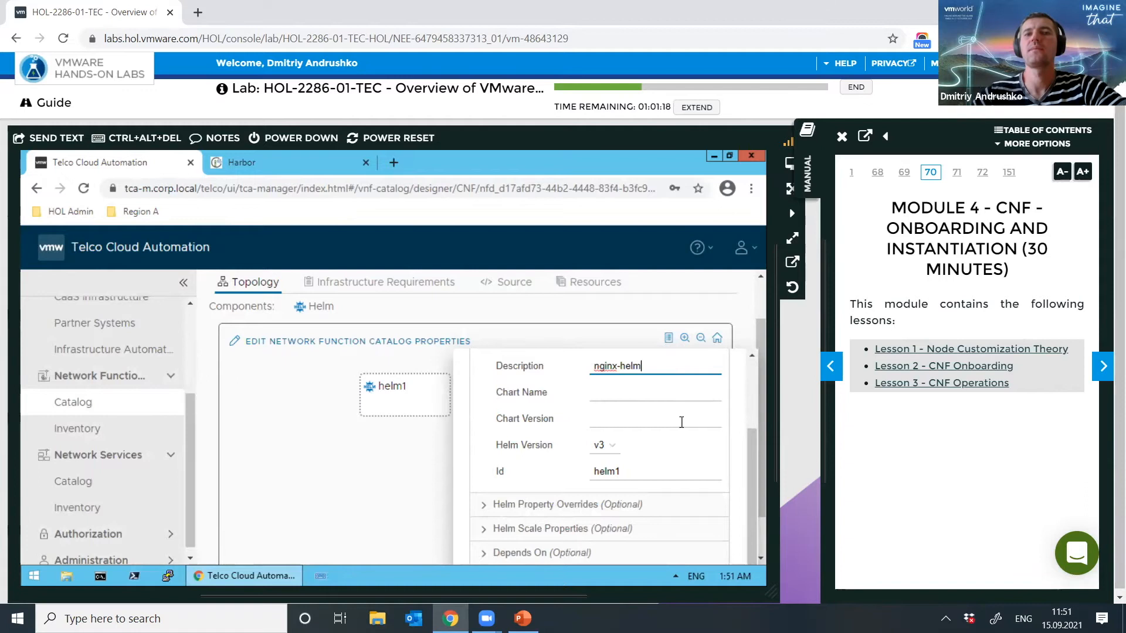
Step: Check the chart's name in the Helm charts of Harbor's library project and set the Helm component's Chart Name to nginx
left_click(626, 395)
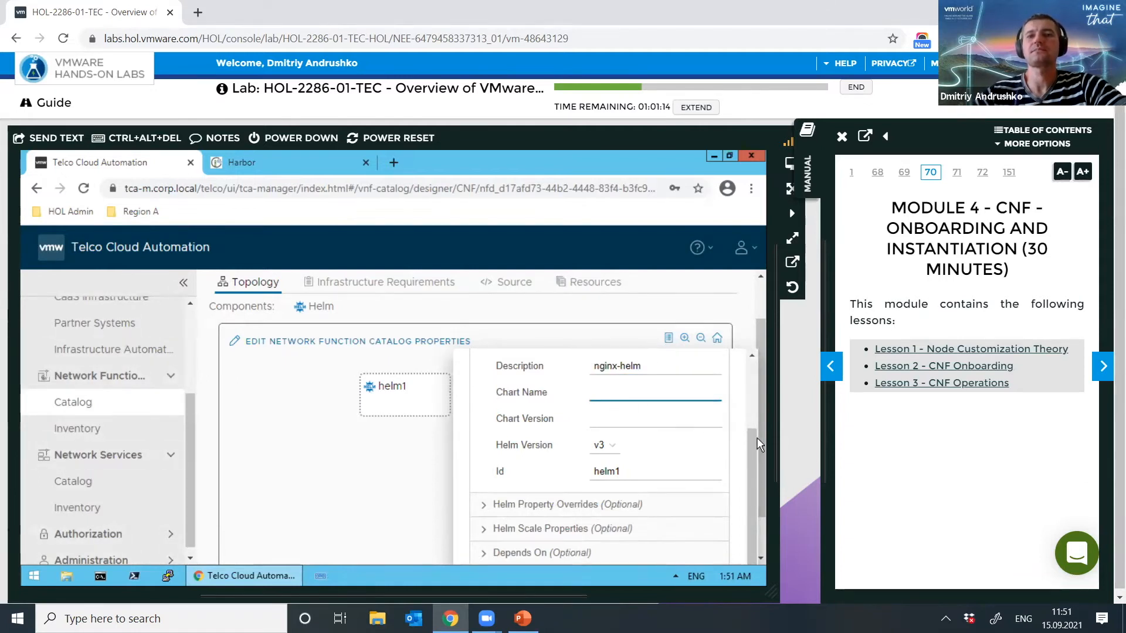
left_click_drag(751, 441, 749, 416)
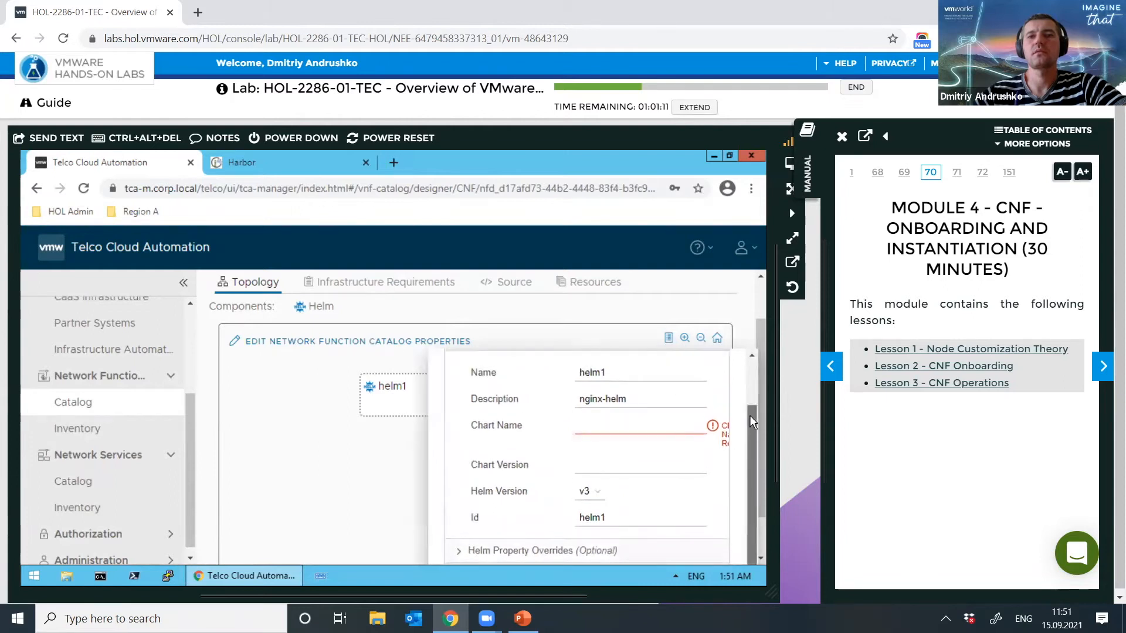
left_click(621, 430)
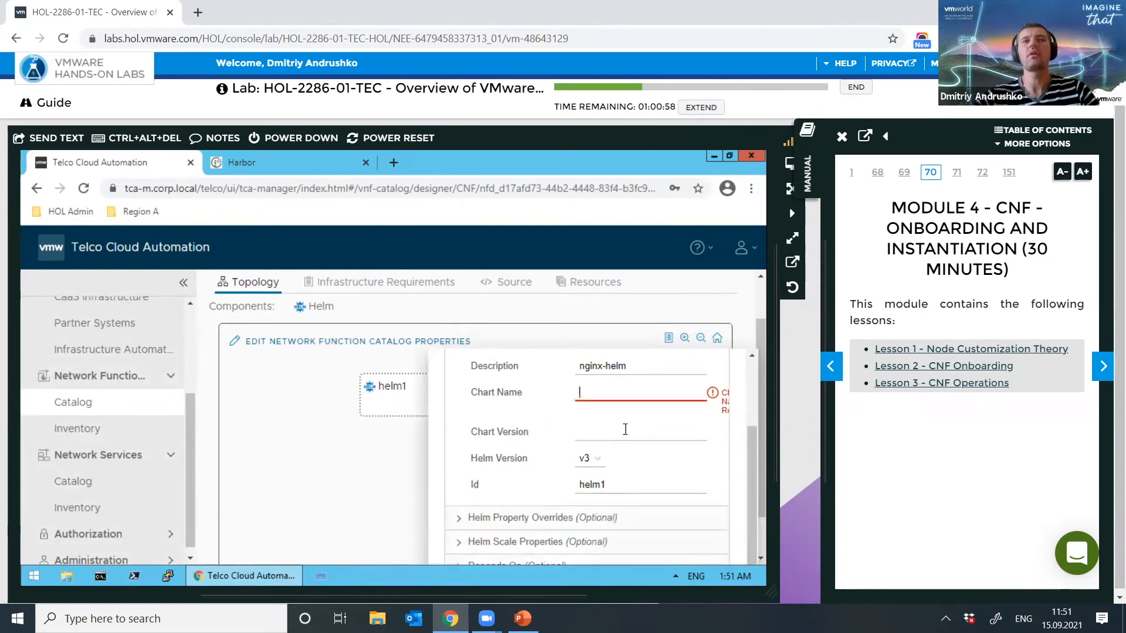
left_click(253, 162)
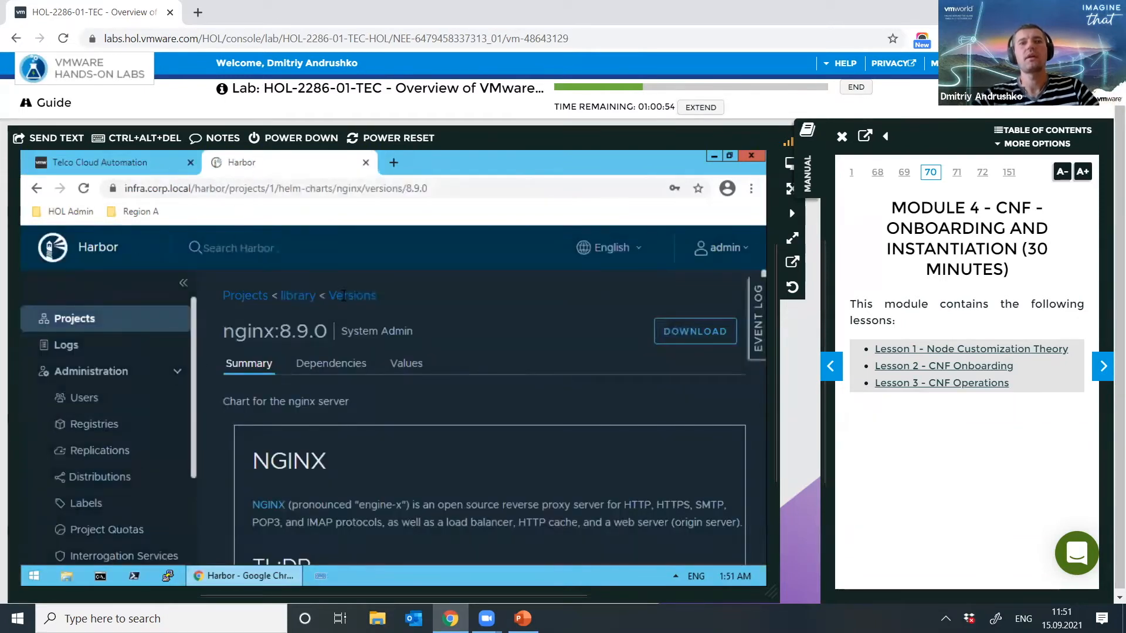
left_click(292, 298)
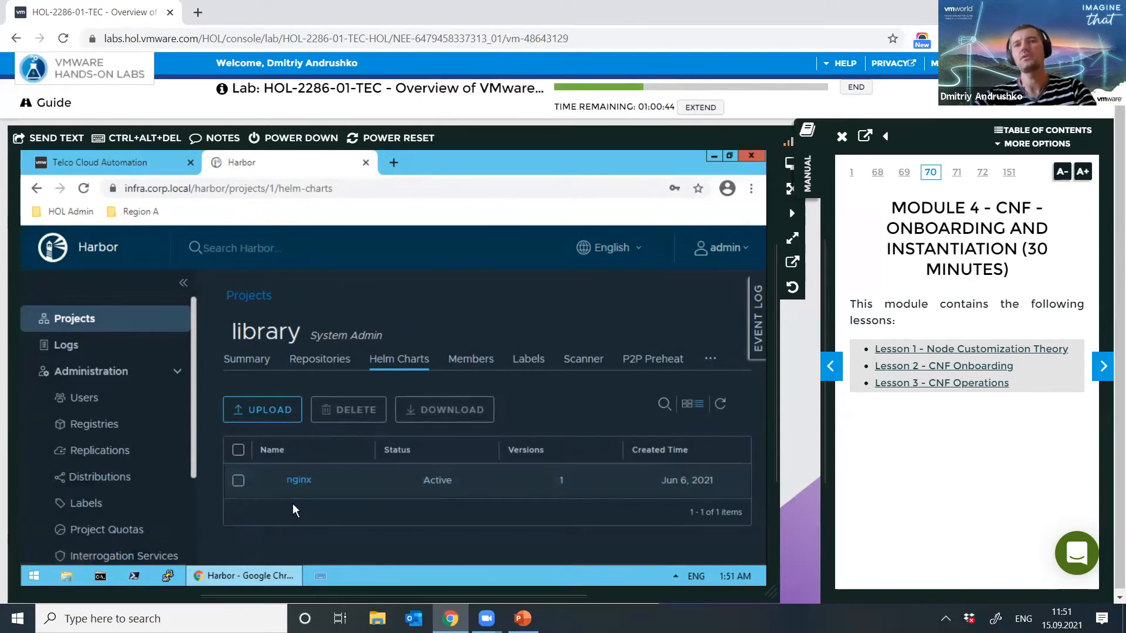
left_click(121, 167)
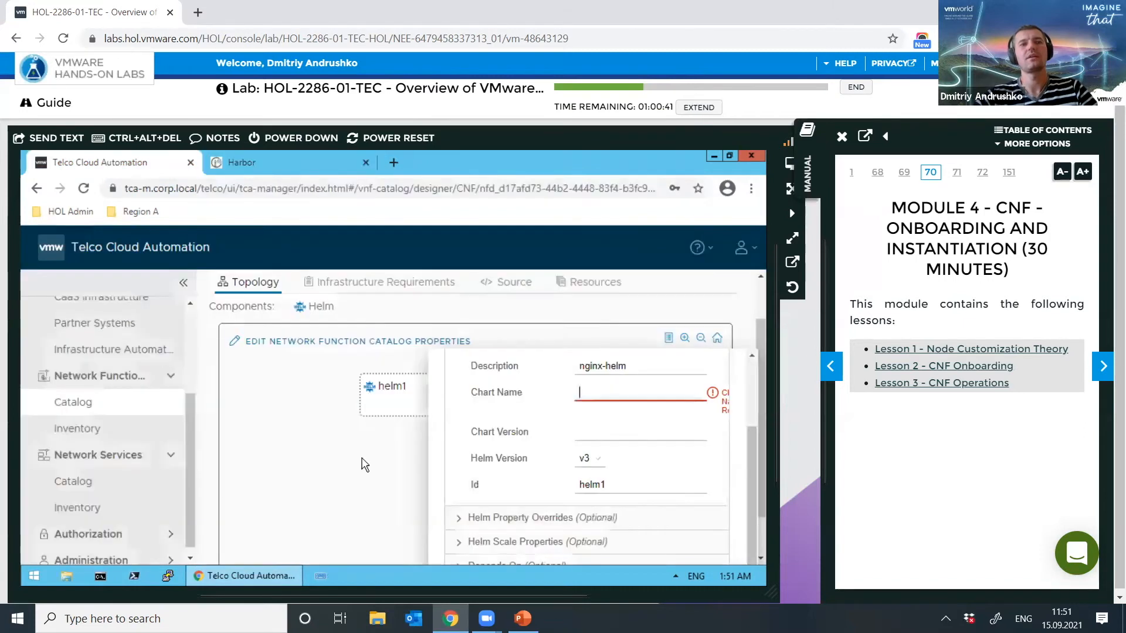
left_click(598, 394)
type("nginx")
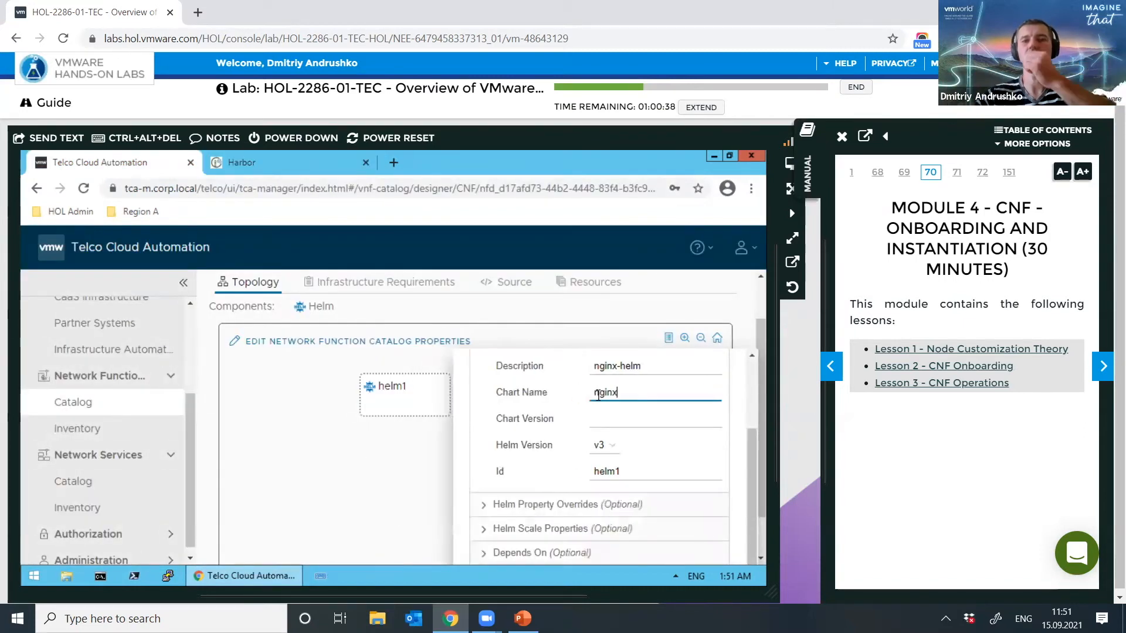
Step: Check the nginx chart's version in Harbor's library project and set the Helm component's Chart Version to 8.9.0
left_click(599, 422)
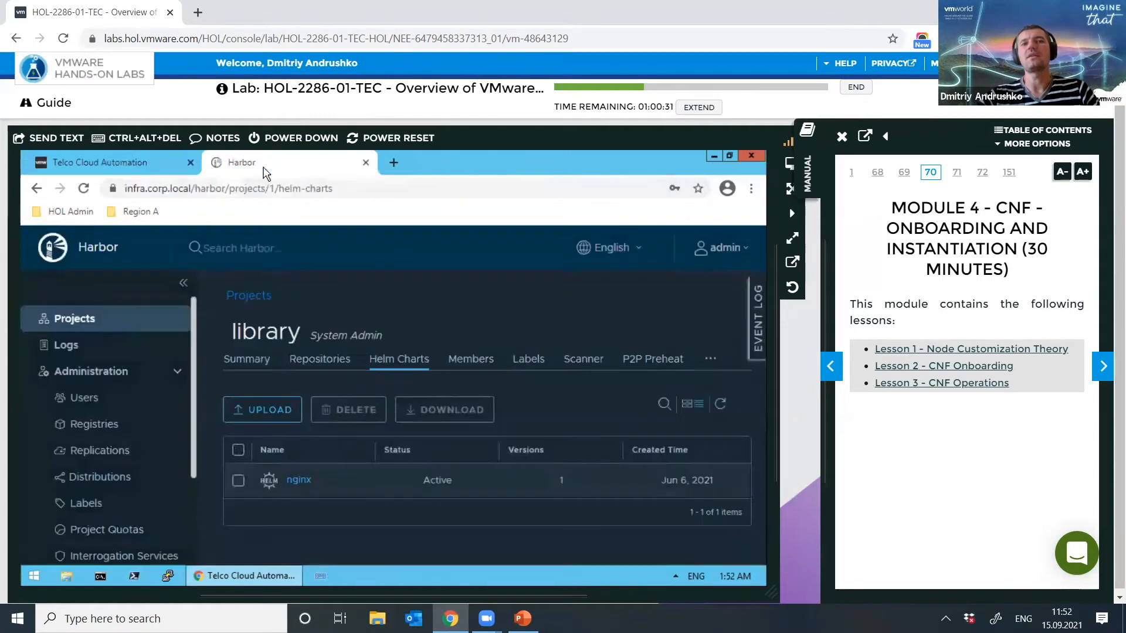
left_click(264, 165)
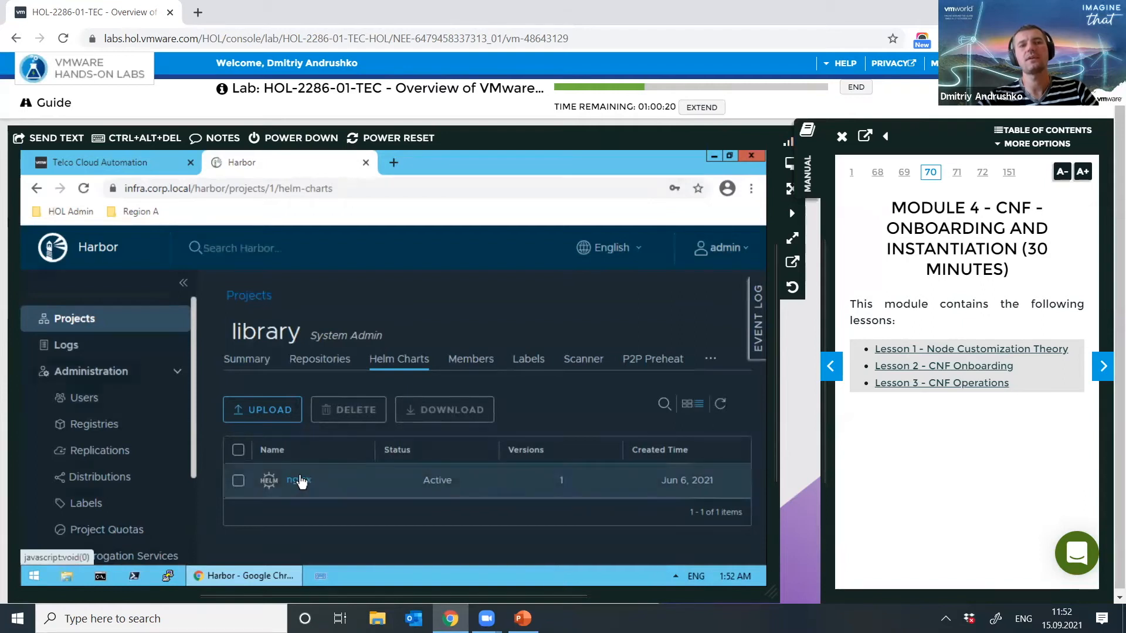
left_click(298, 481)
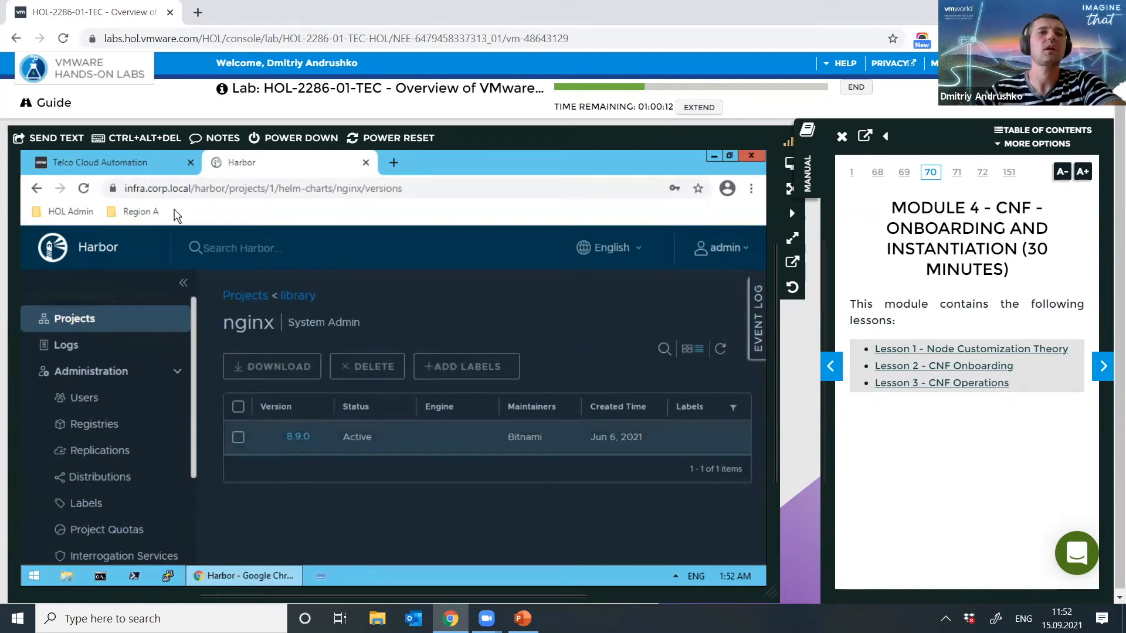
left_click(144, 169)
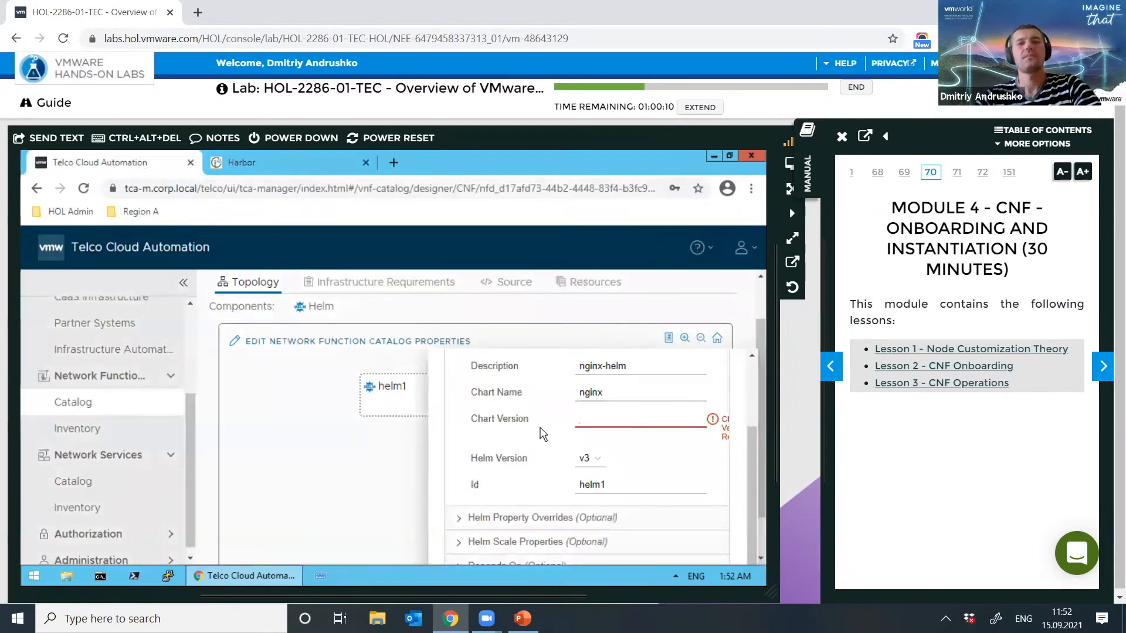
type("8.")
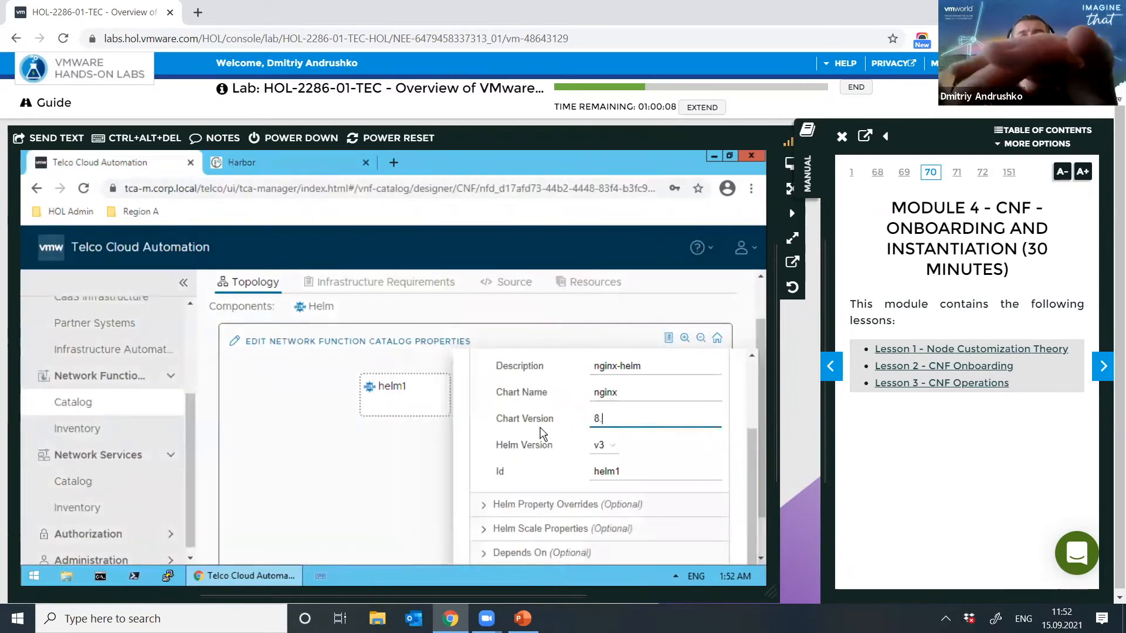
type("9.0")
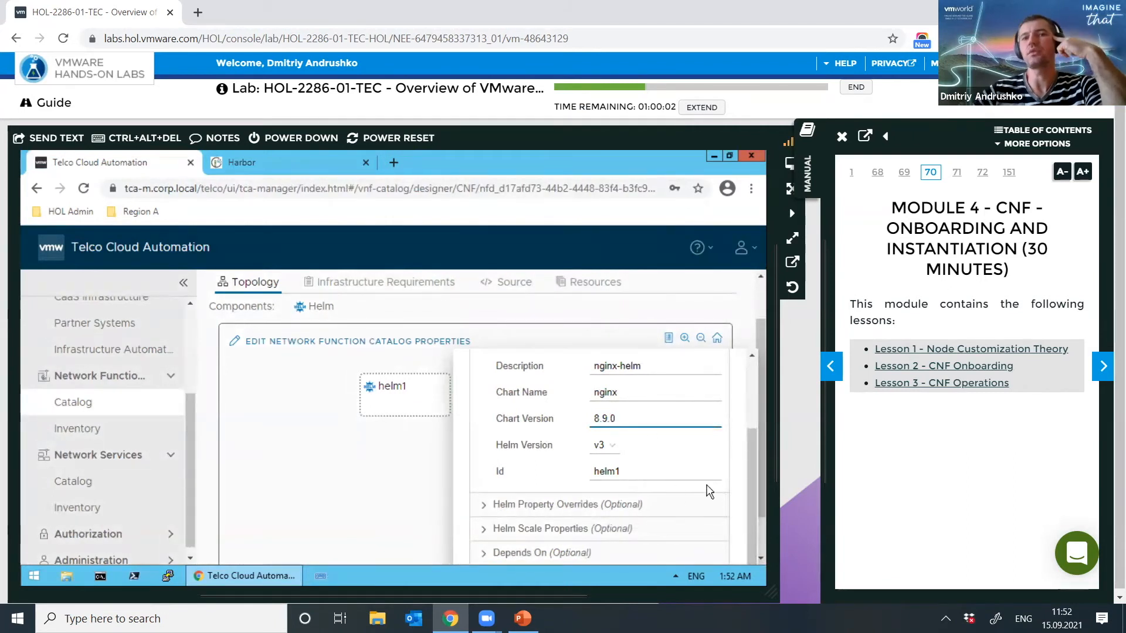
key("Tab")
key("Tab")
left_click(472, 472)
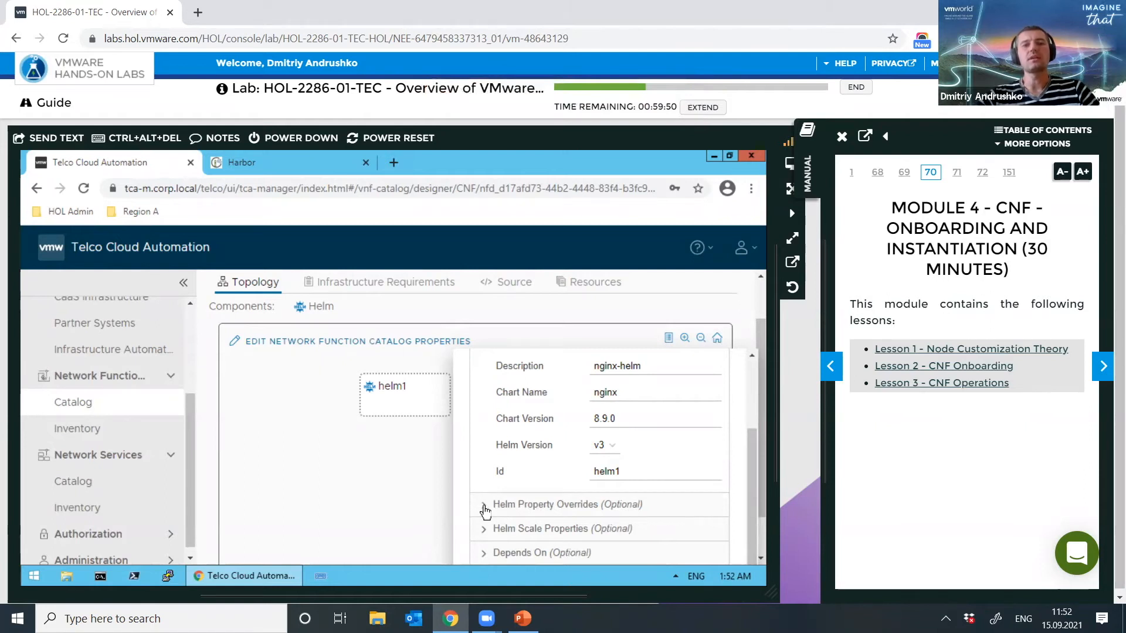
Step: Add an instantiation property of type File under the Helm component's Helm Property Overrides
left_click(522, 504)
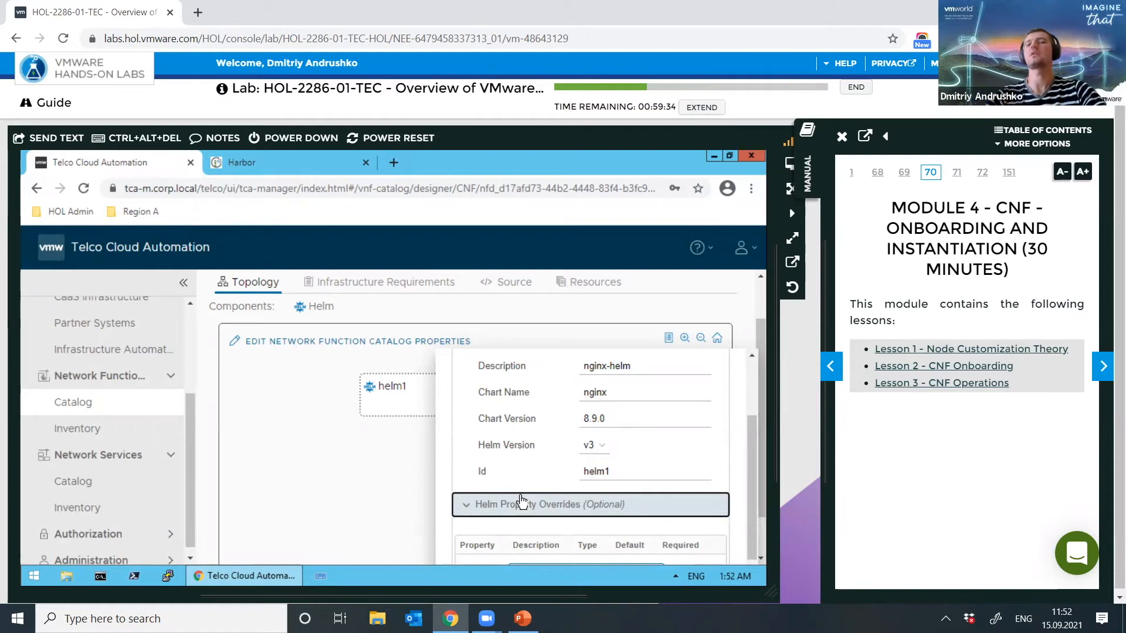
left_click(762, 556)
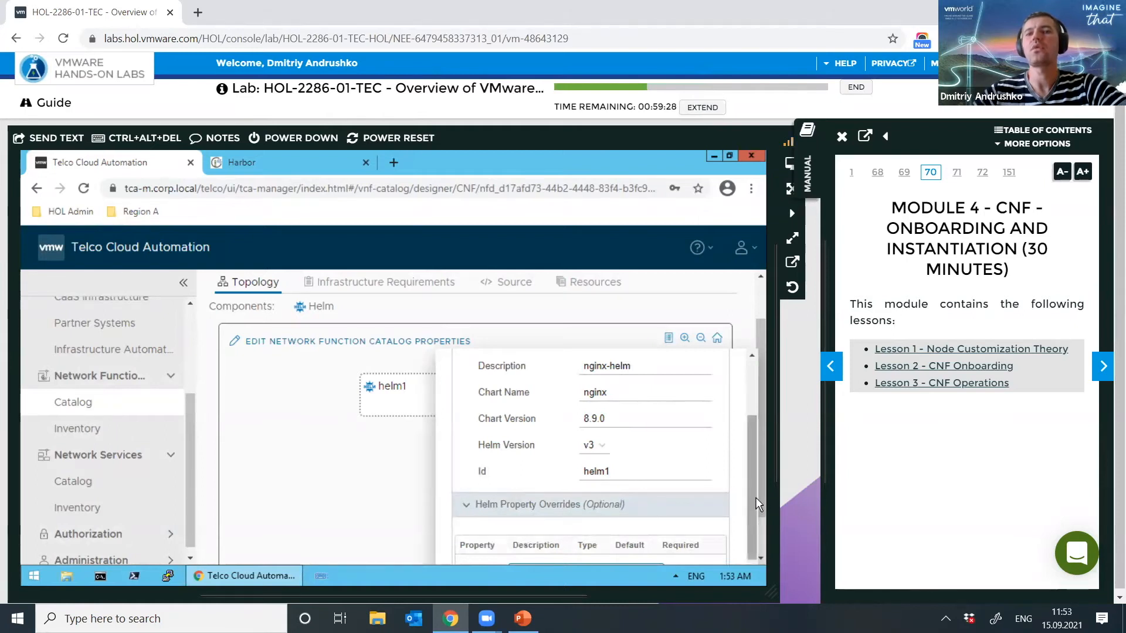
left_click_drag(759, 505, 759, 570)
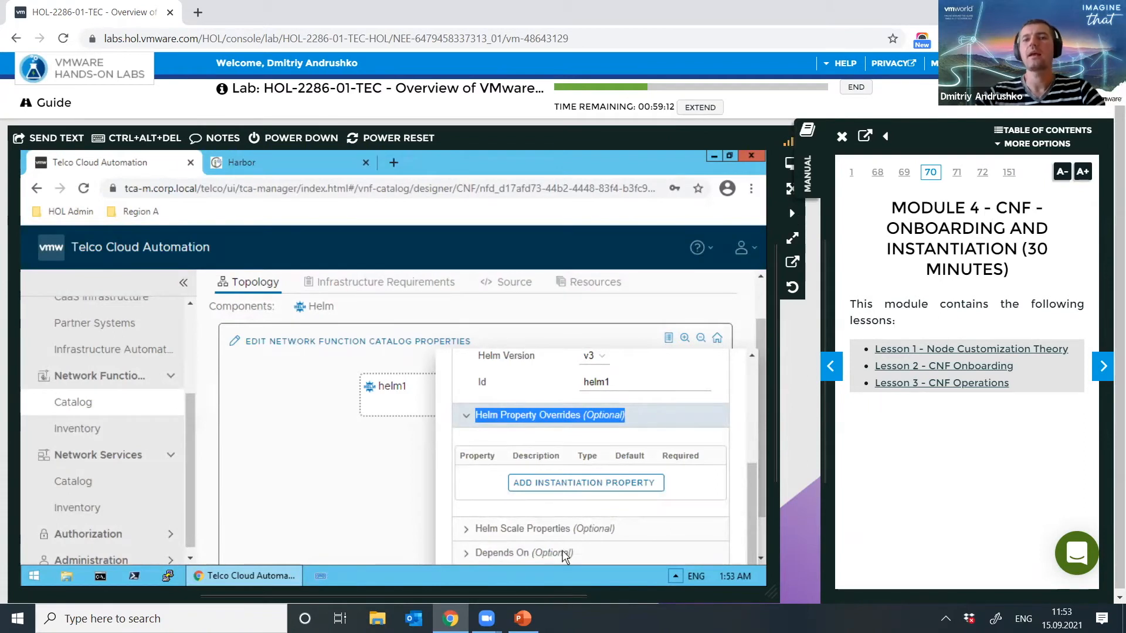
left_click(586, 487)
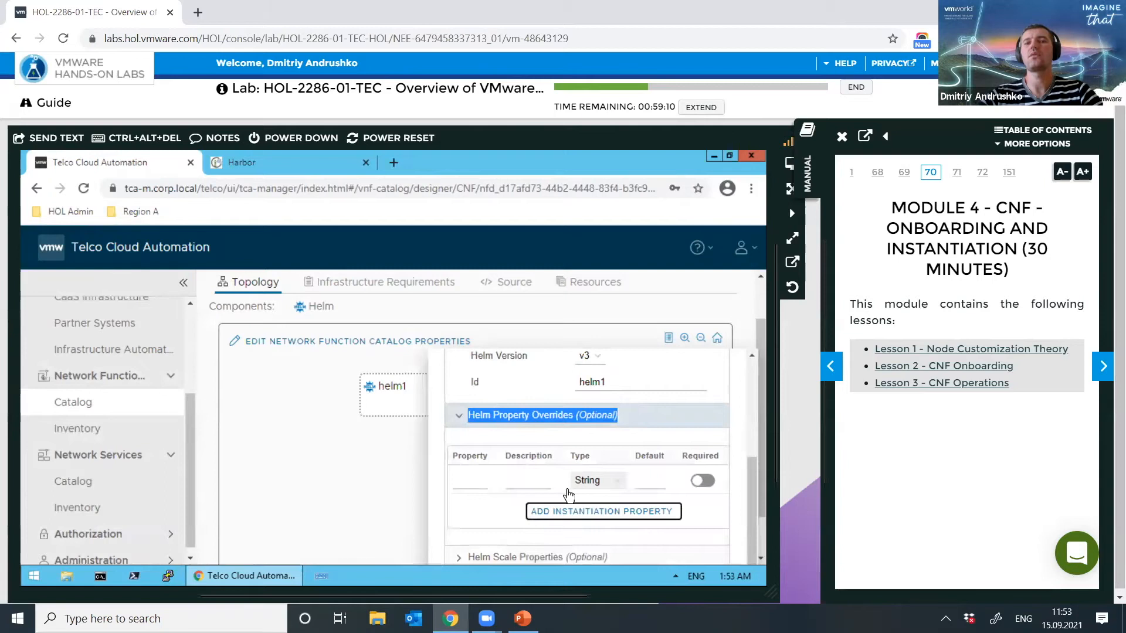
left_click(599, 487)
left_click(605, 536)
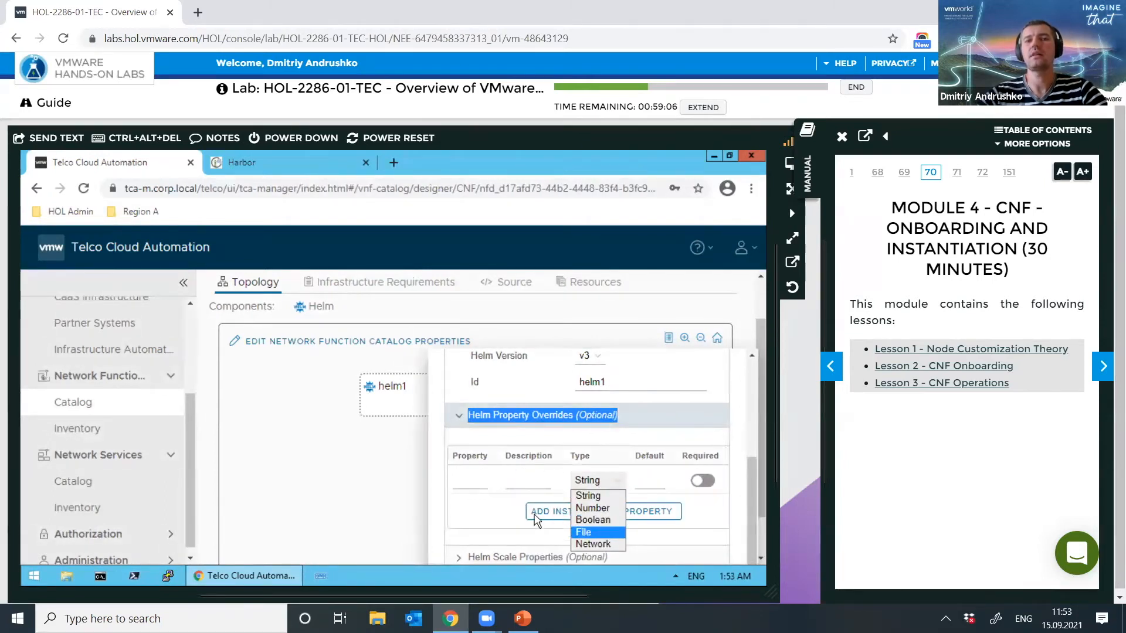
Step: Name the new Helm override property input and mark it as required
left_click(467, 484)
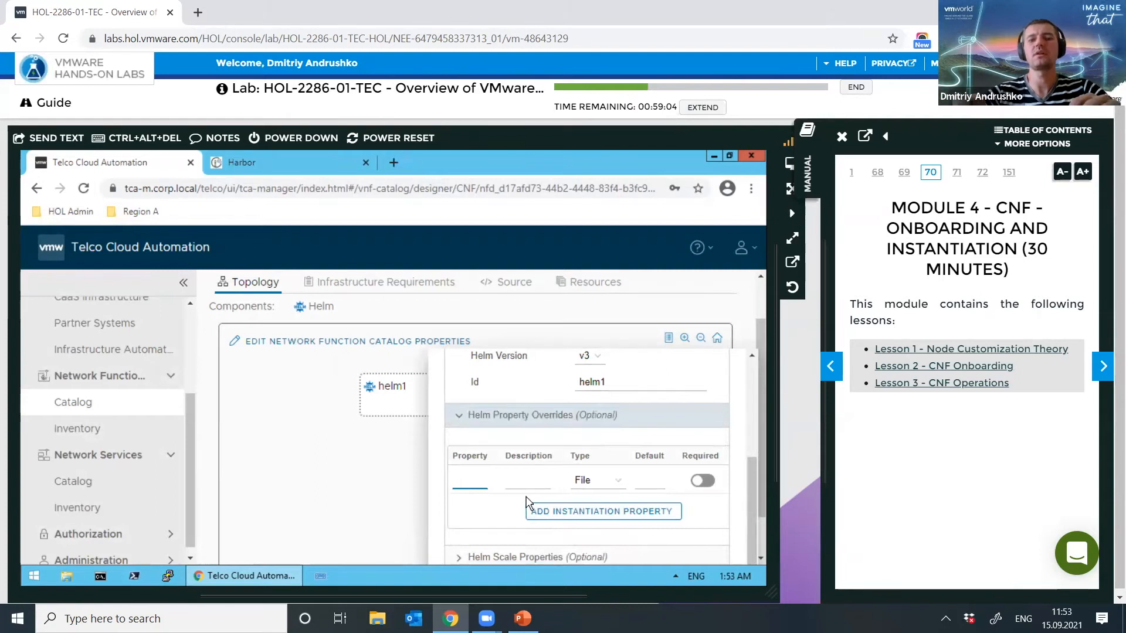
type("unpu")
key("BackSpace")
key("BackSpace")
key("BackSpace")
key("BackSpace")
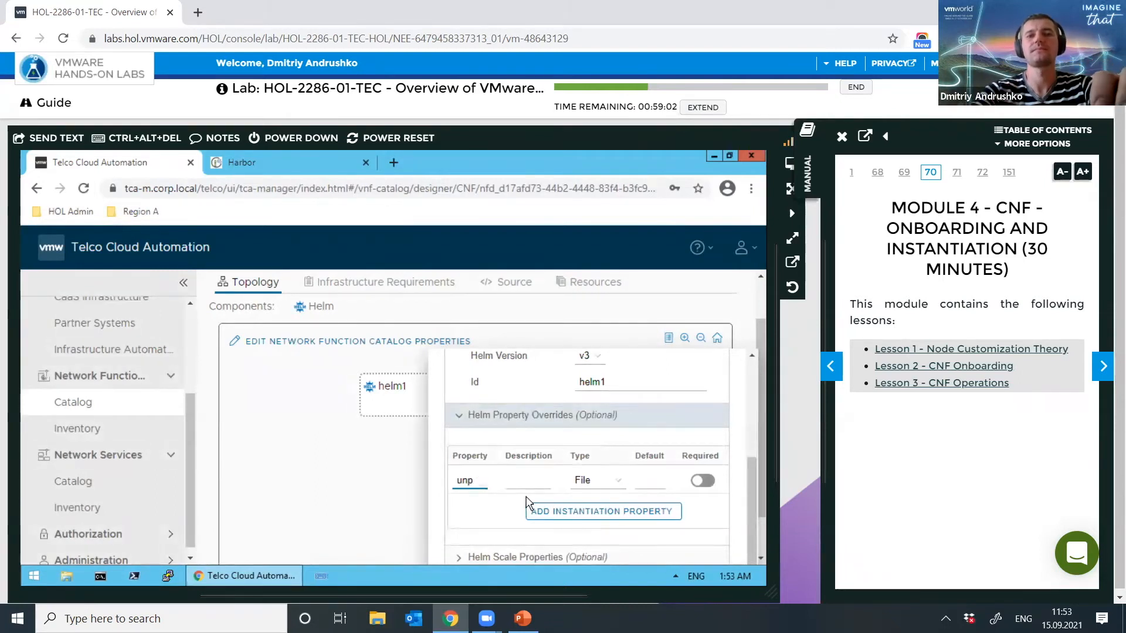
type("input")
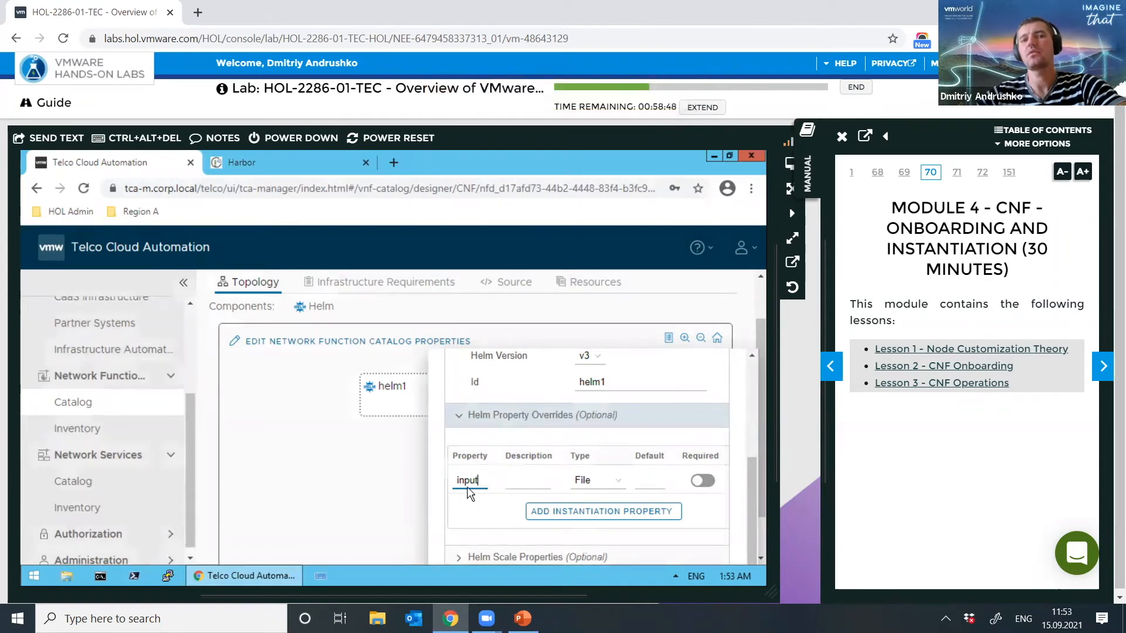
left_click(708, 482)
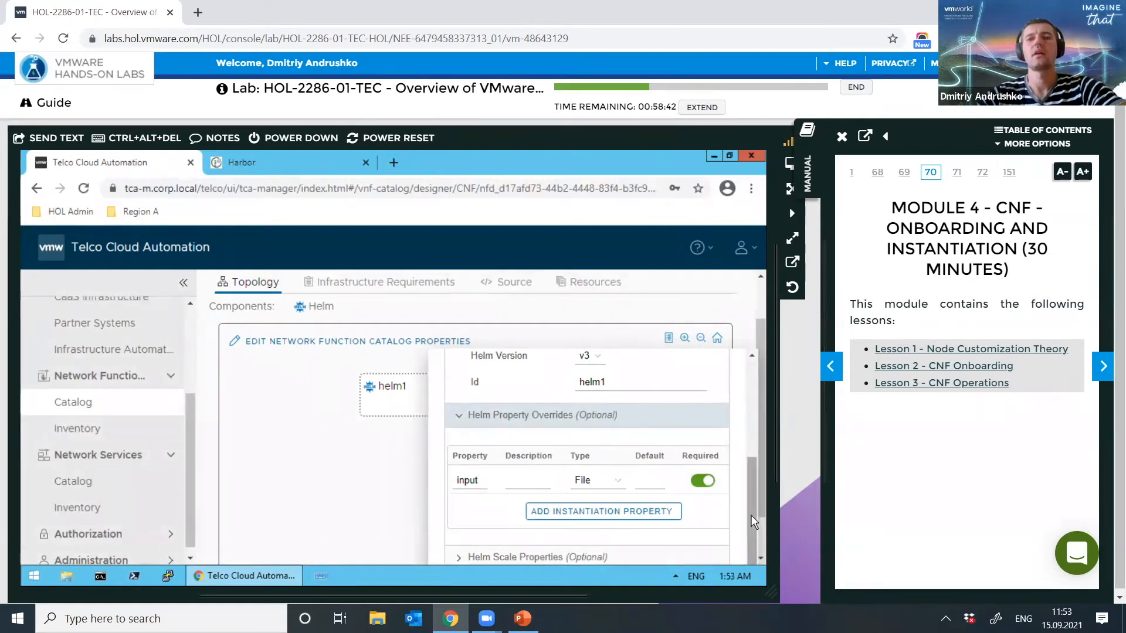
scroll(750, 515, "down", 1)
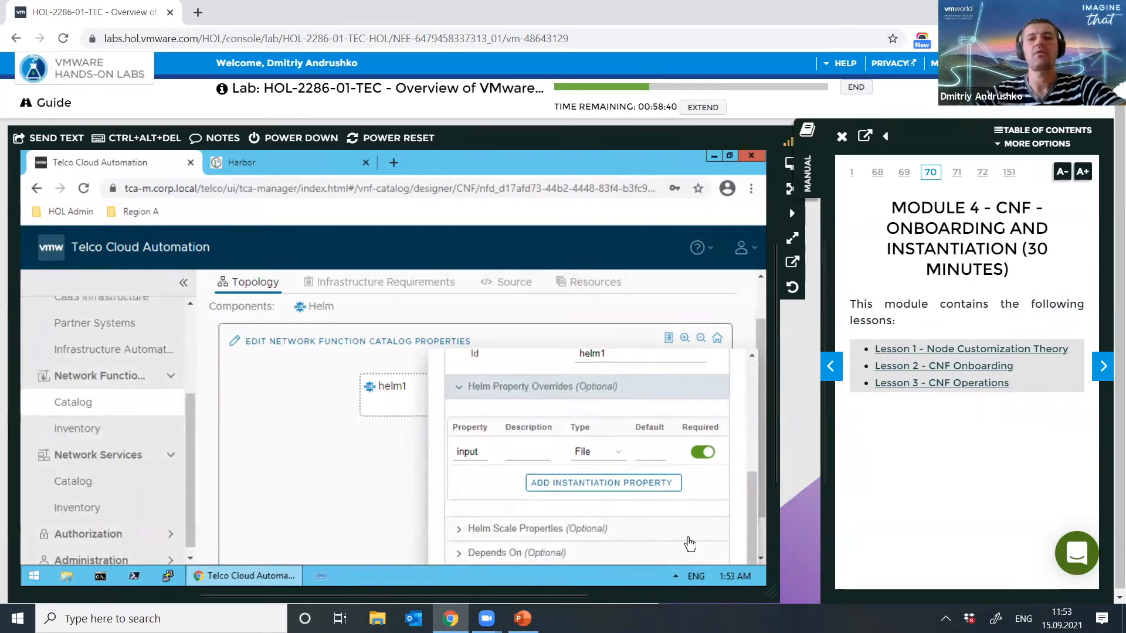
scroll(727, 546, "up", 5)
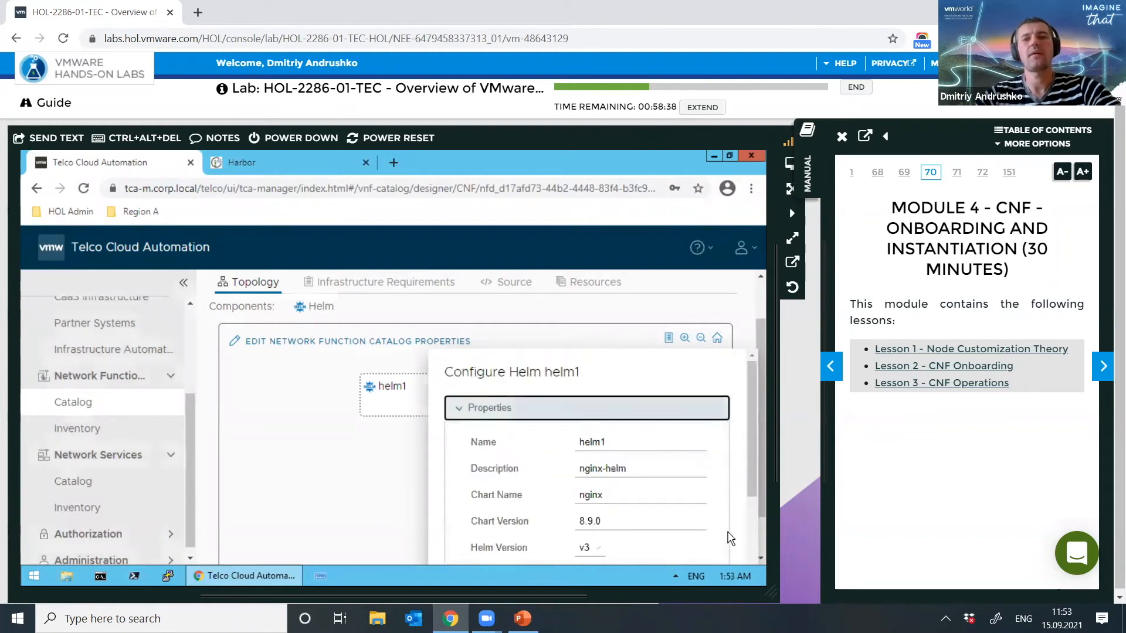
key("Tab")
key("Tab")
key("Tab")
key("Tab")
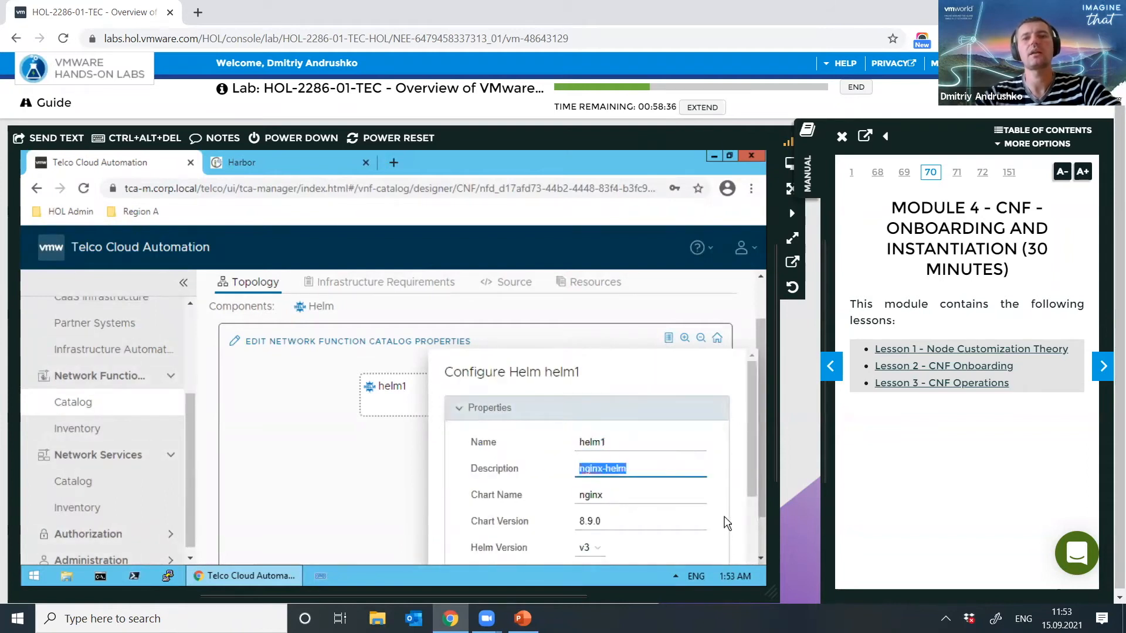
key("Tab")
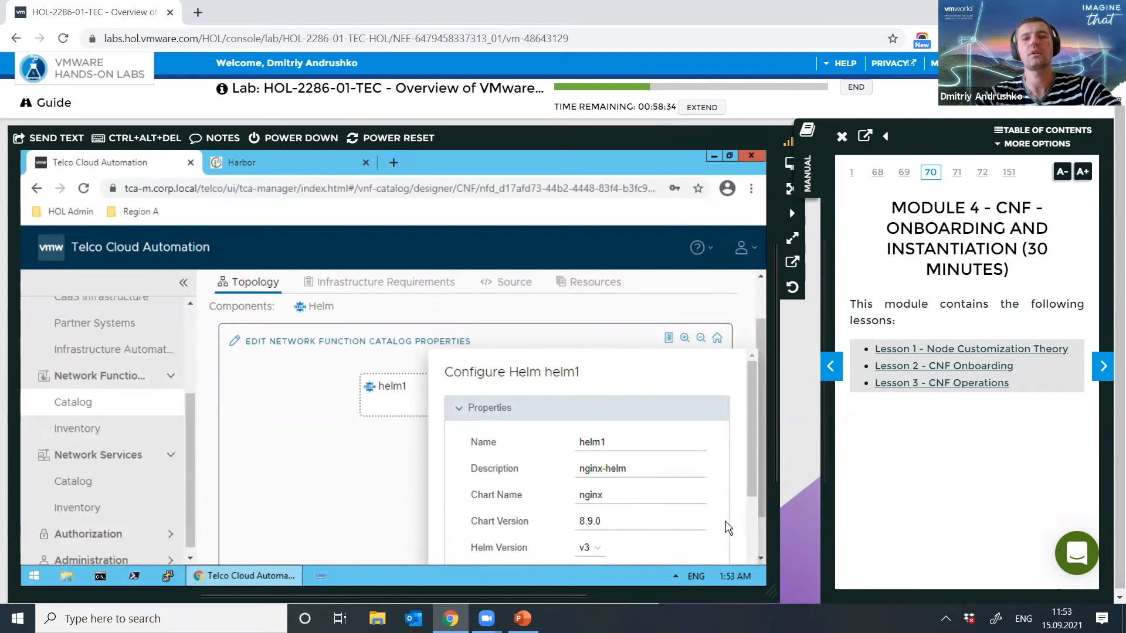
scroll(755, 510, "down", 3)
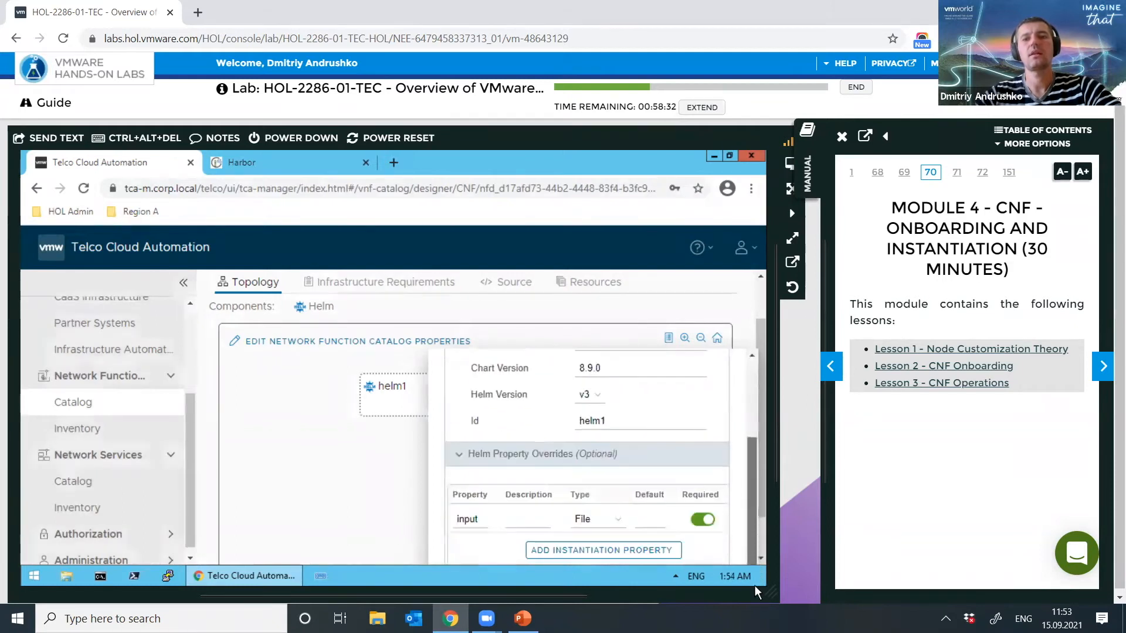
key("Tab")
key("Tab")
key("Tab")
key("Tab")
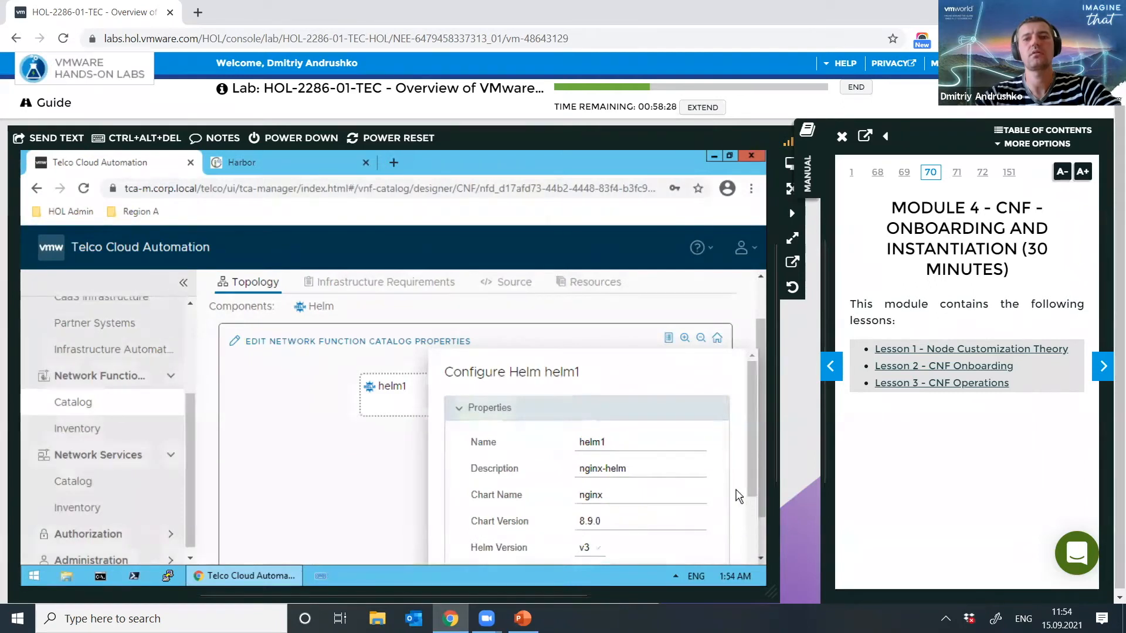
scroll(752, 475, "down", 3)
key("Tab")
key("Tab")
key("Tab")
key("Tab")
key("Tab")
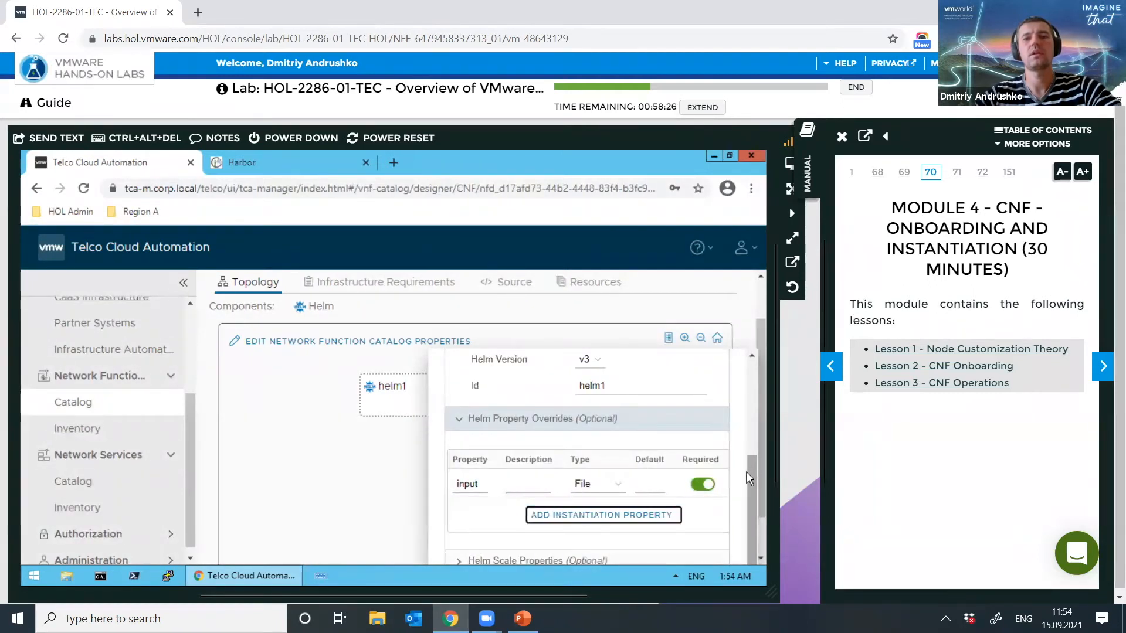
key("Tab")
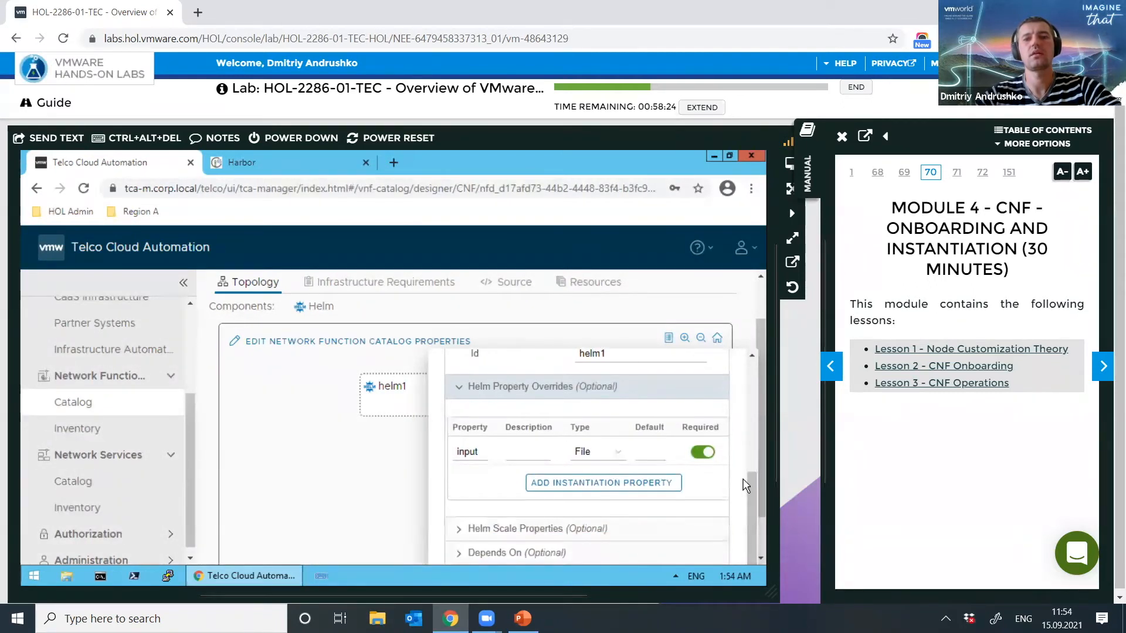
Step: Collapse the Properties and Helm Property Overrides sections and apply the helm1 configuration update
key("Tab")
key("Return")
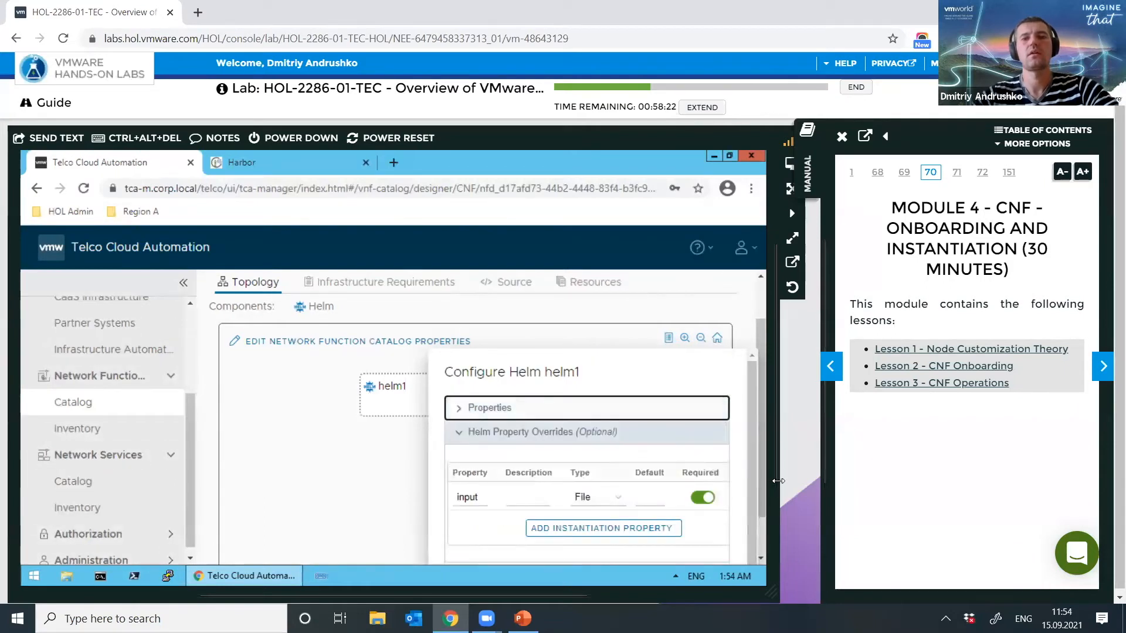
left_click(462, 437)
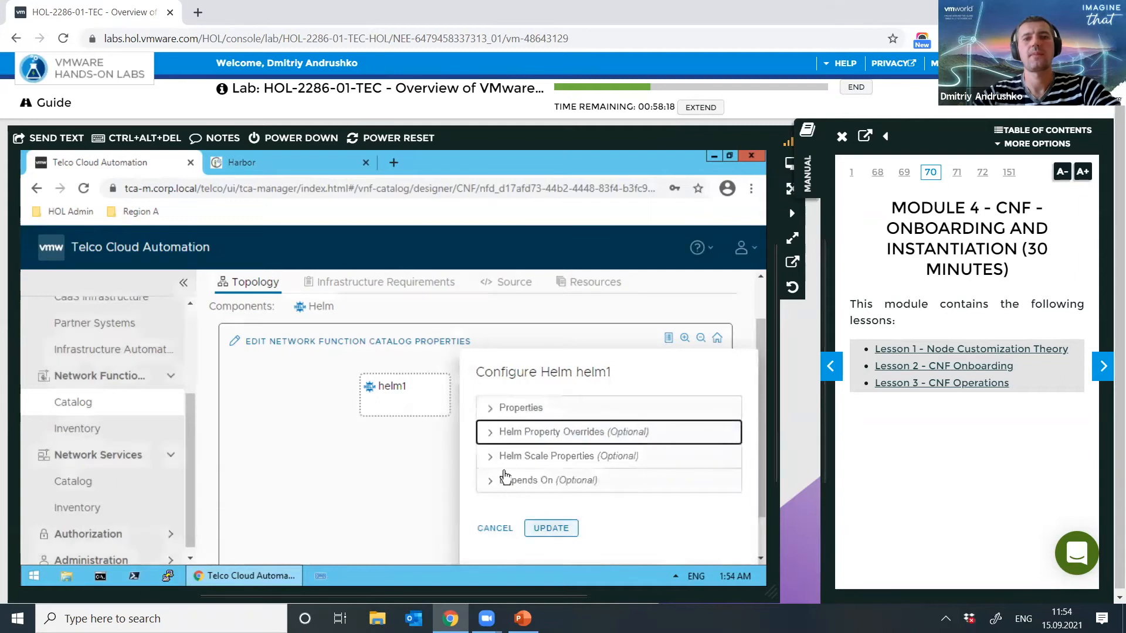
left_click(489, 440)
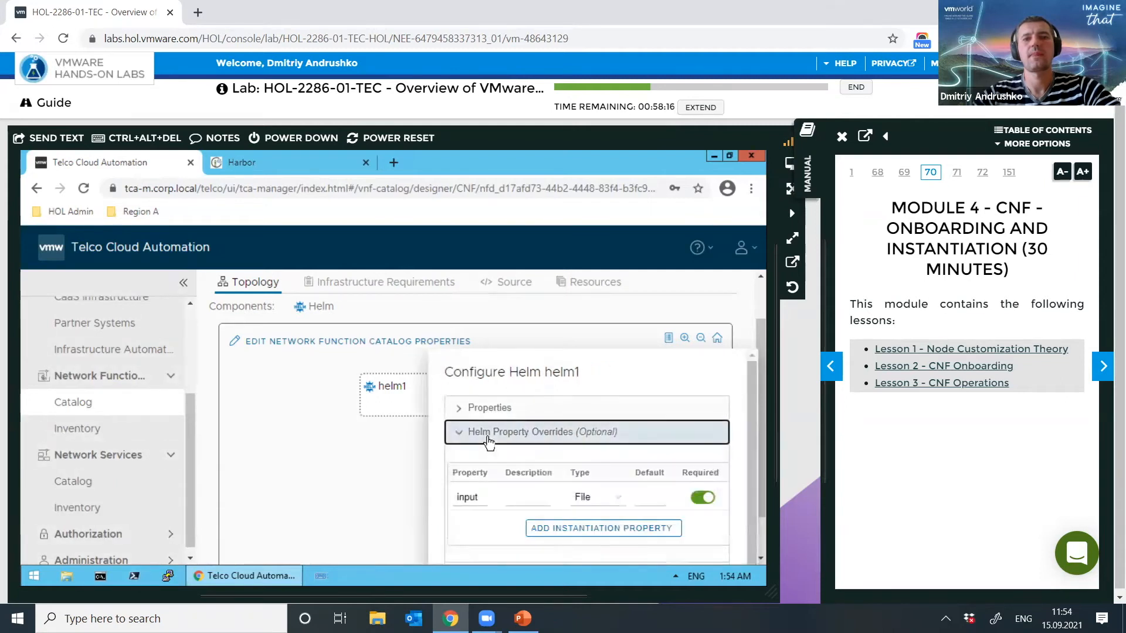
left_click(457, 440)
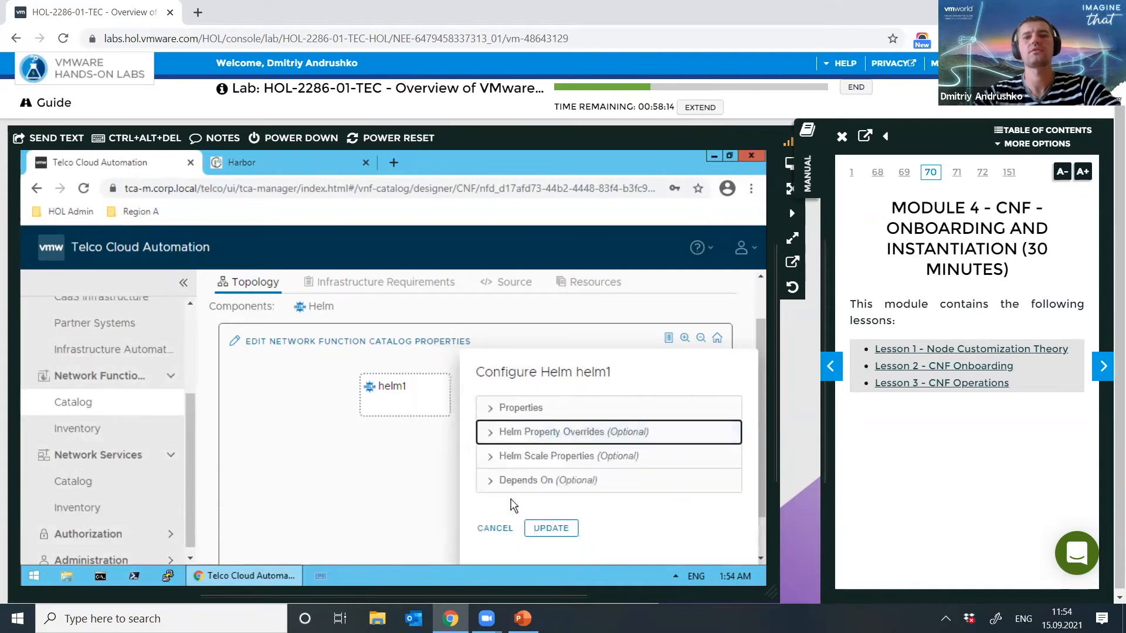
left_click(548, 528)
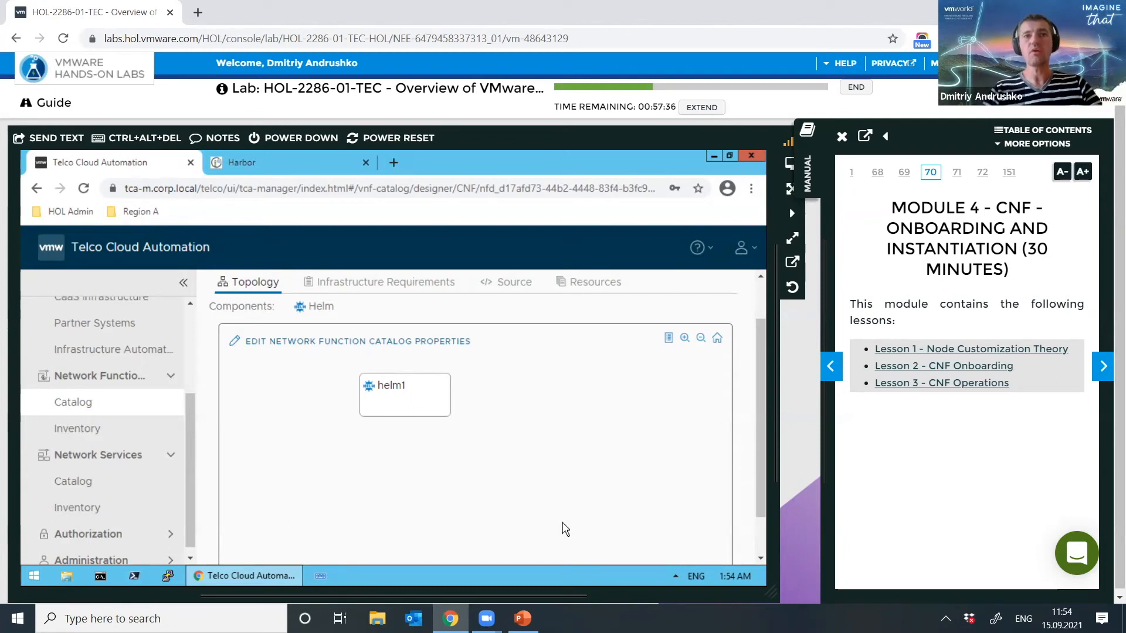
Step: Enable Configure Infra Requirements for the nginx function, expand Network Adapter, and review the available adapter, PCI and kernel options
left_click(387, 285)
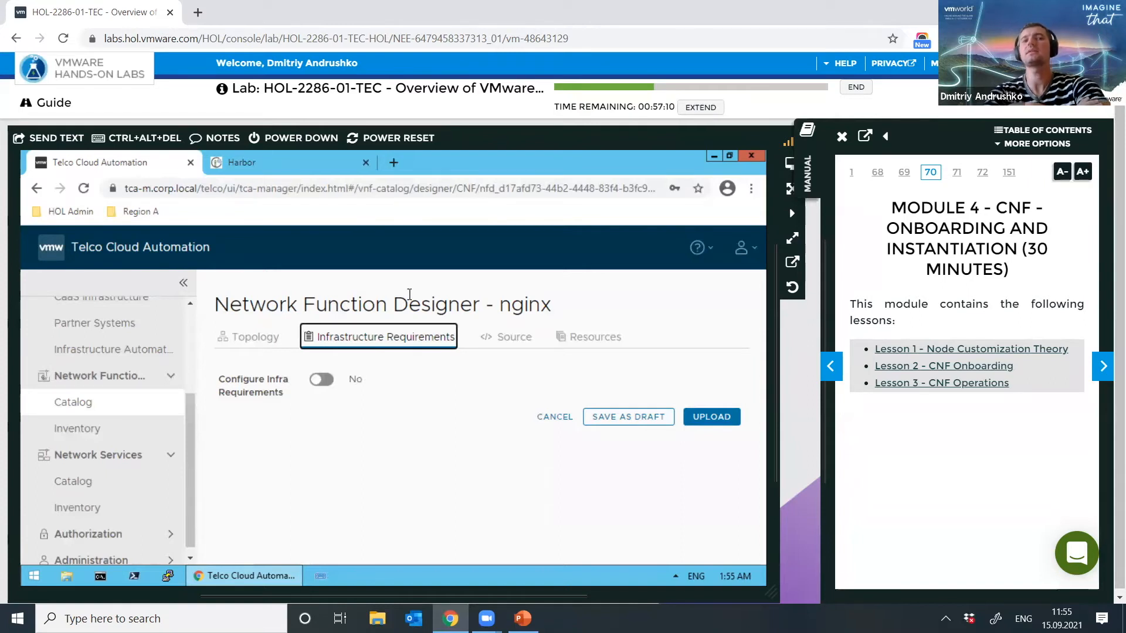
left_click(322, 381)
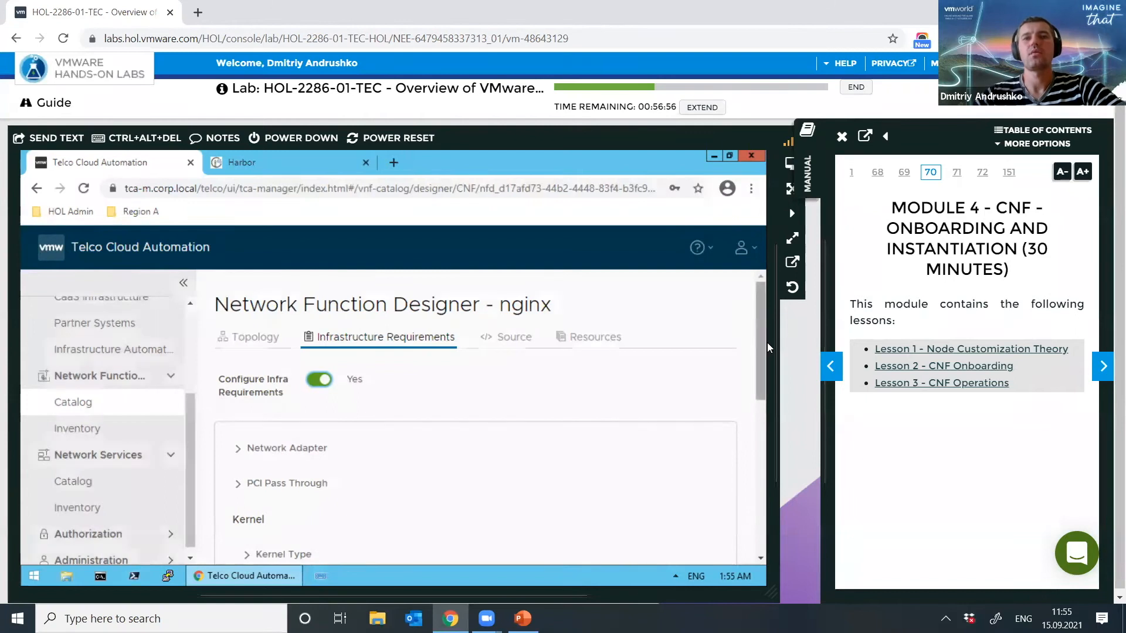
mouse_move(762, 345)
left_mouse_down()
mouse_move(756, 429)
mouse_move(750, 361)
left_mouse_up()
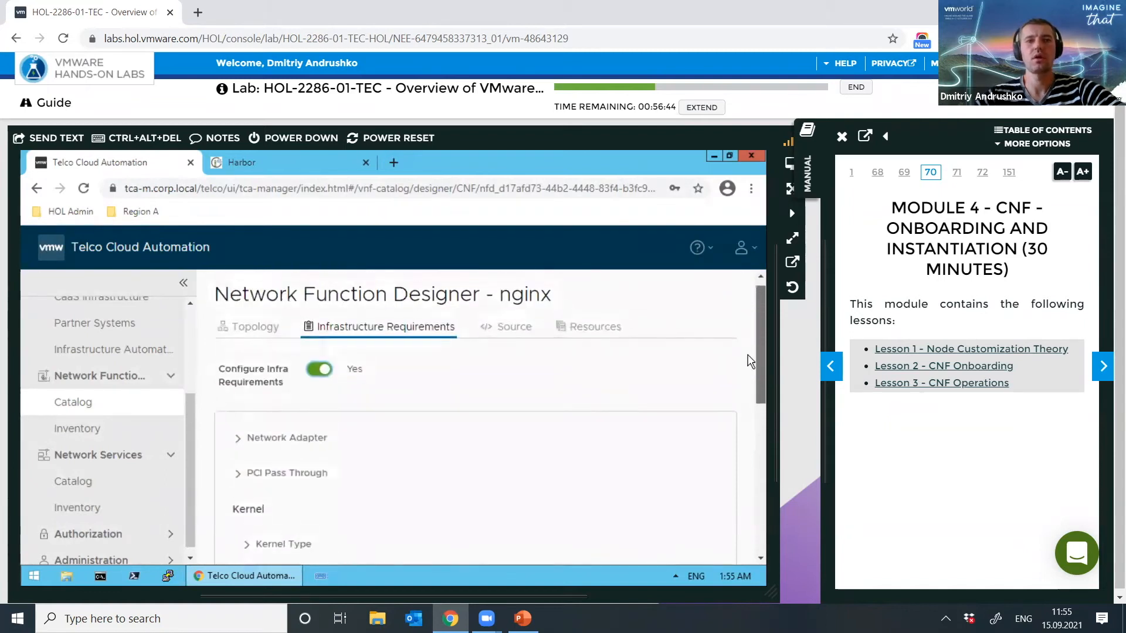
left_click(238, 440)
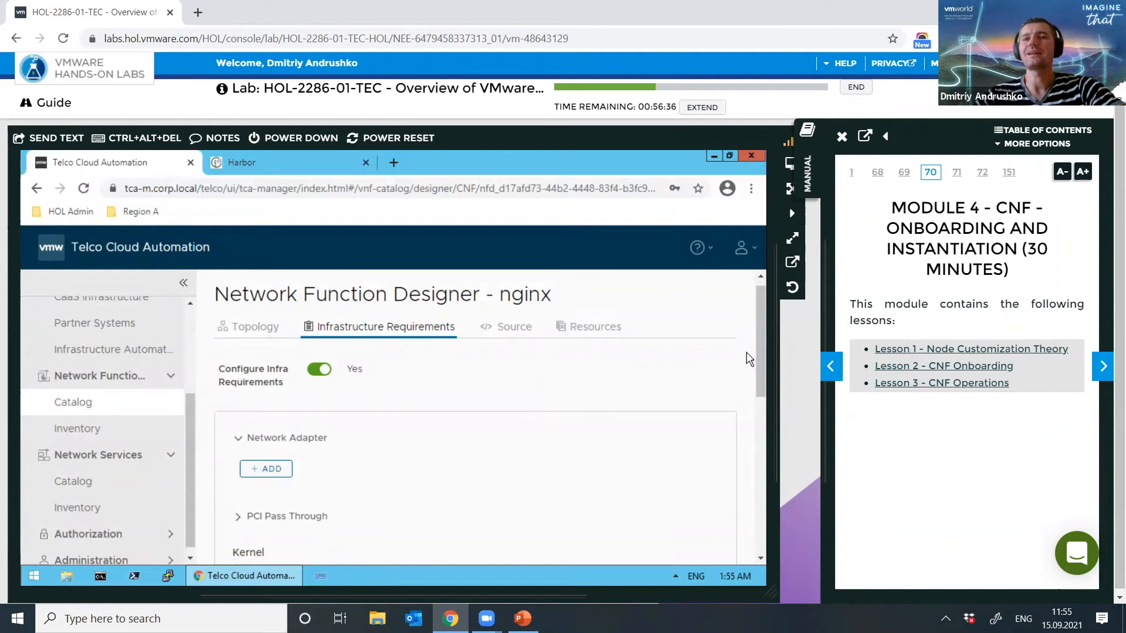
left_click_drag(757, 366, 756, 420)
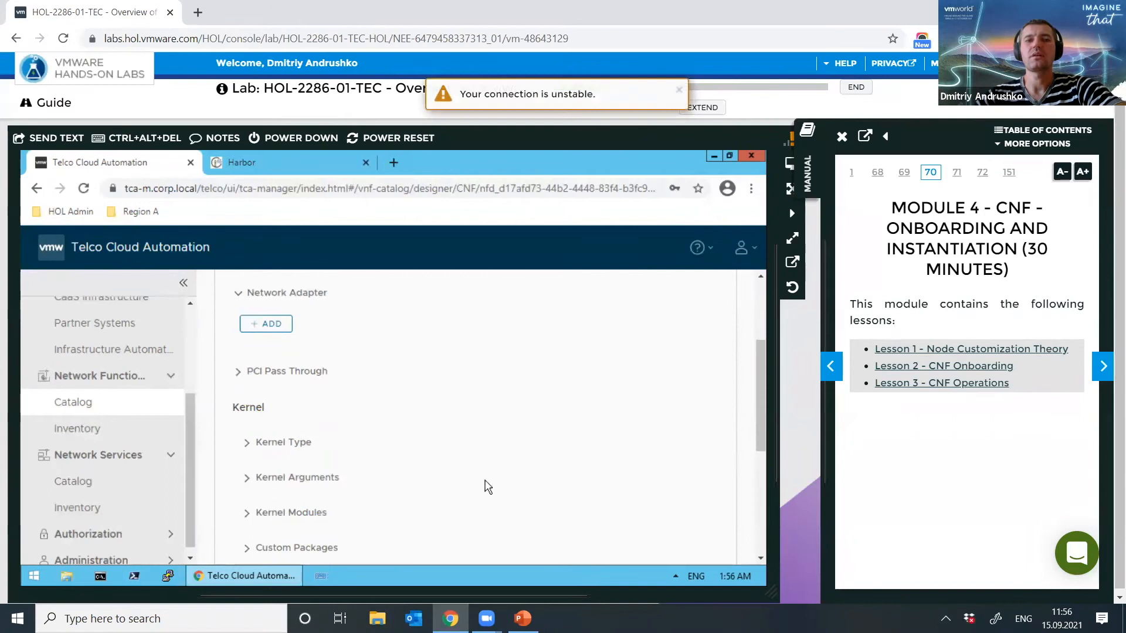
scroll(385, 512, "down", 1)
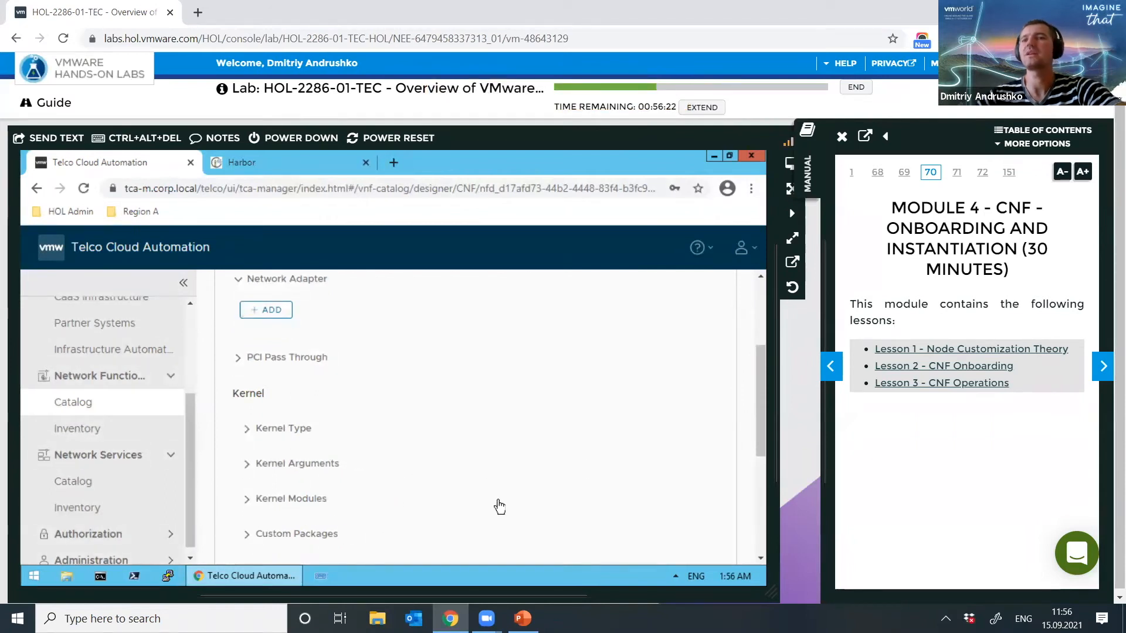
Step: Review the generated TOSCA source of the nginx network function descriptor
left_click_drag(766, 445, 759, 316)
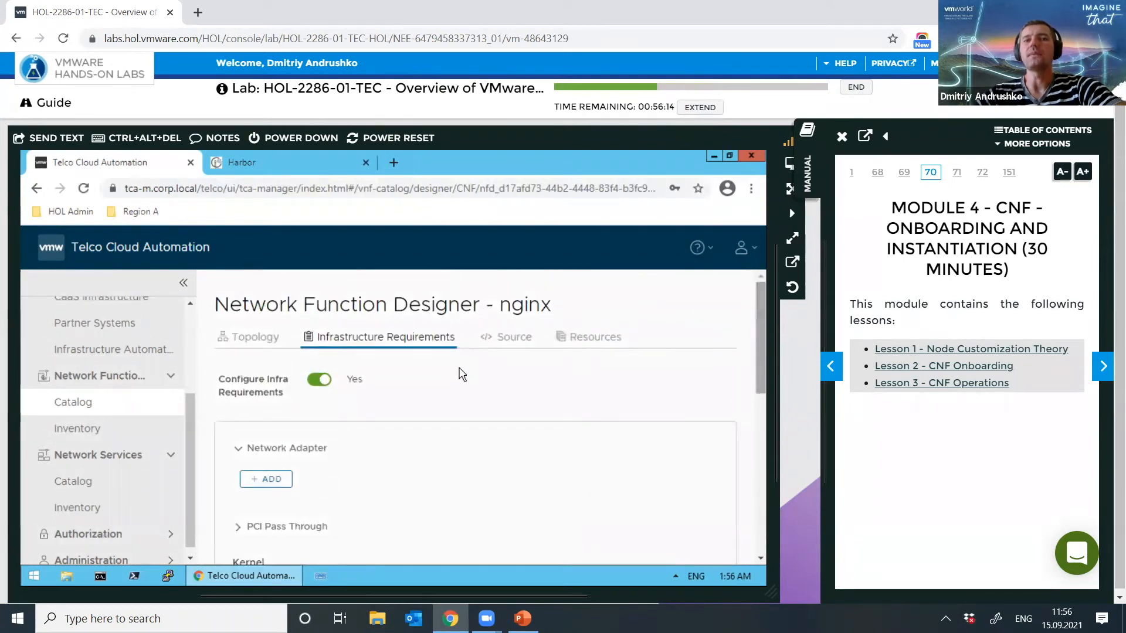
left_click(508, 338)
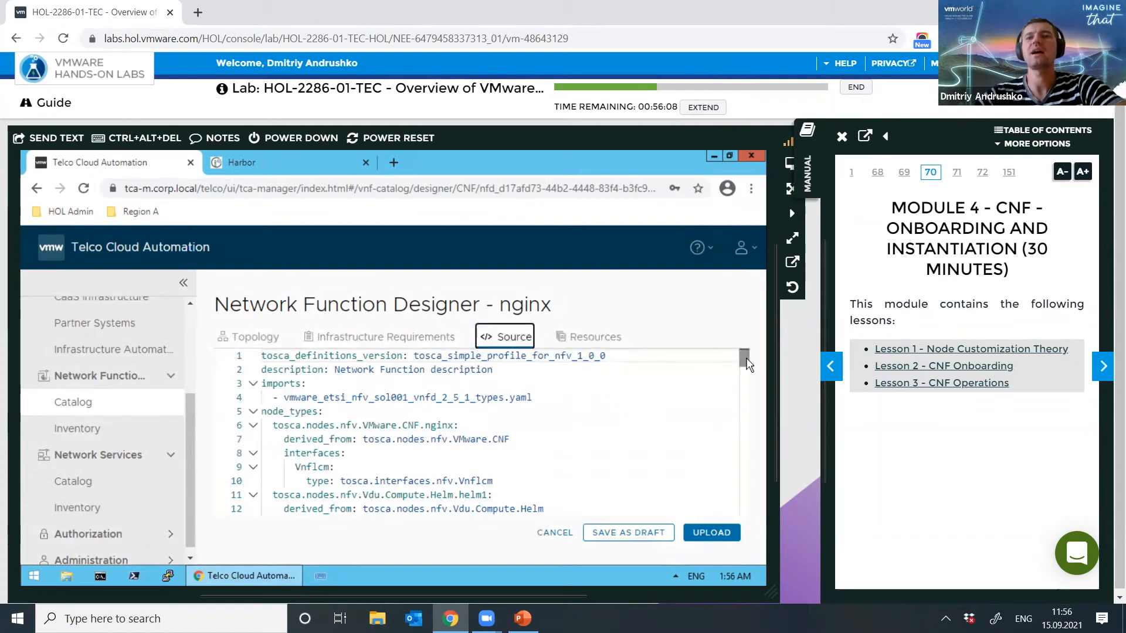
scroll(748, 365, "down", 3)
scroll(749, 365, "up", 1)
scroll(749, 365, "up", 2)
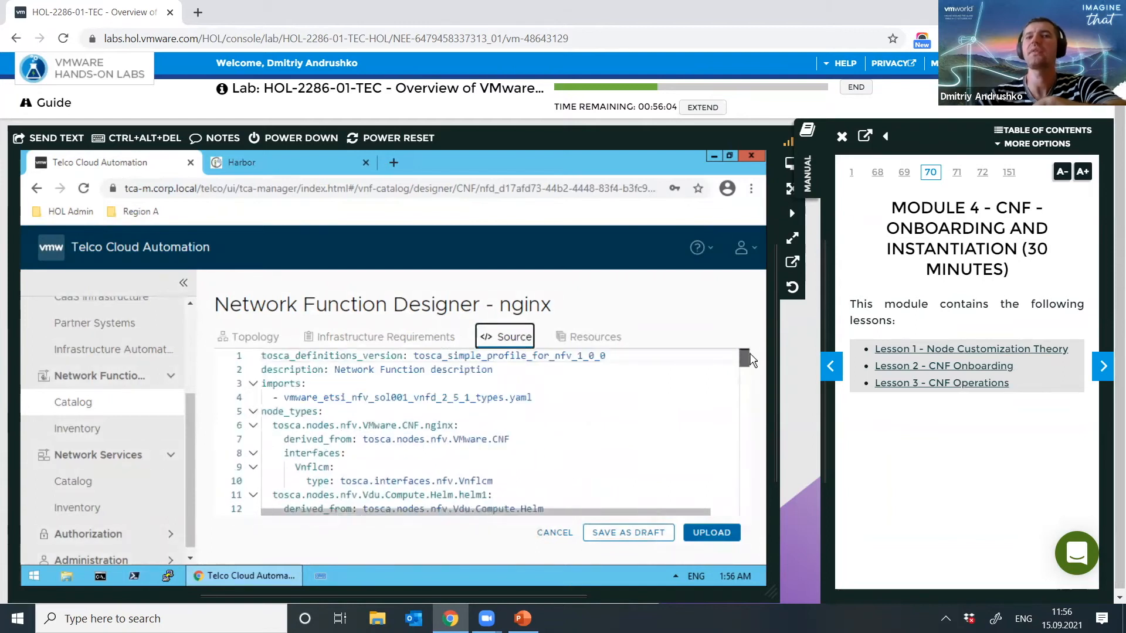
left_click_drag(748, 368, 559, 319)
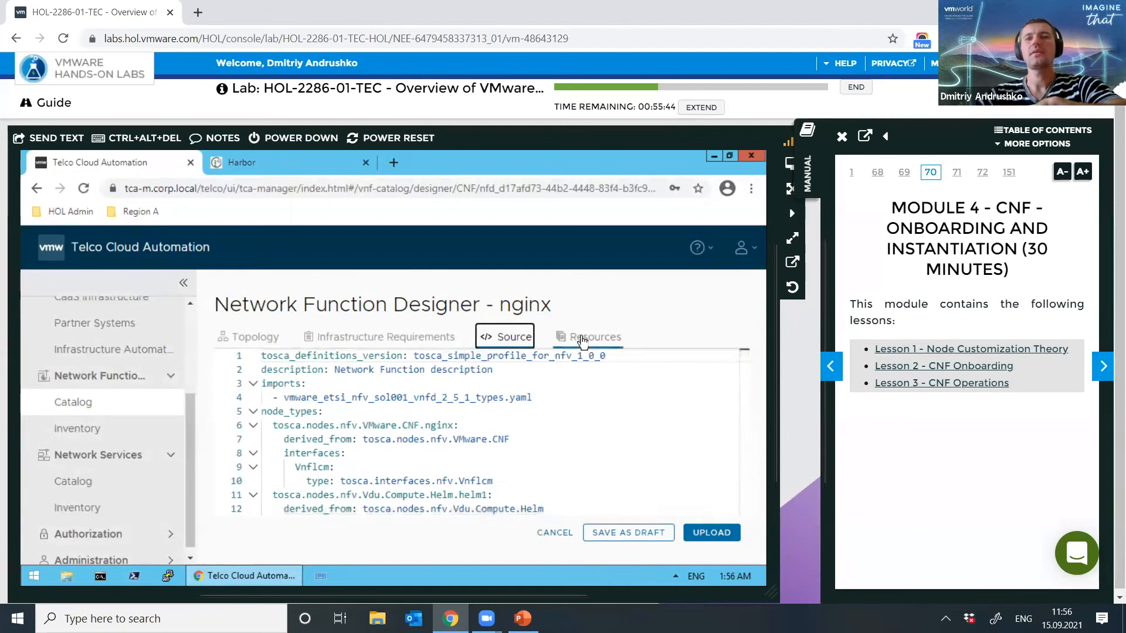
Step: Expand the descriptor's resources tree to show the contents of root, Definitions, TOSCA-Metadata and Artifacts
left_click(616, 339)
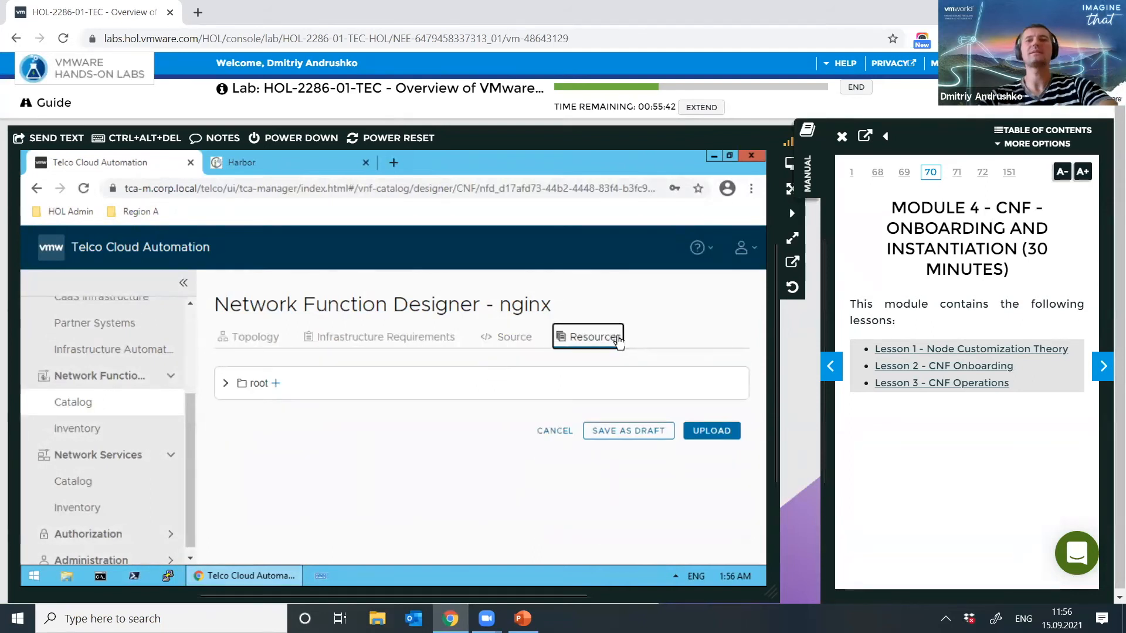
left_click(226, 385)
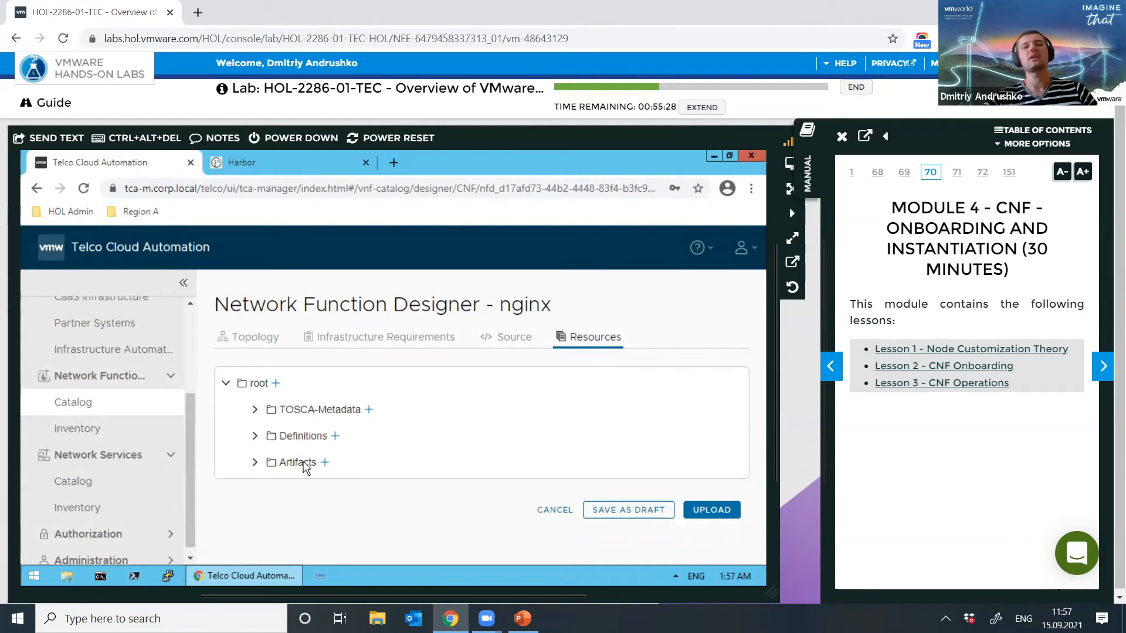
left_click(272, 440)
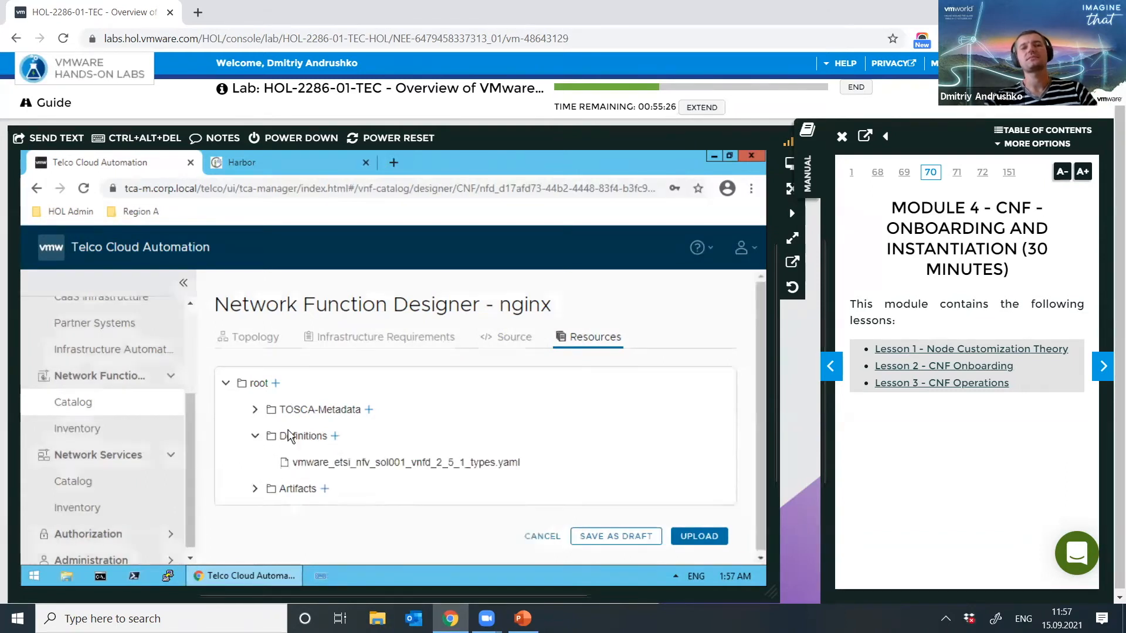
left_click(257, 411)
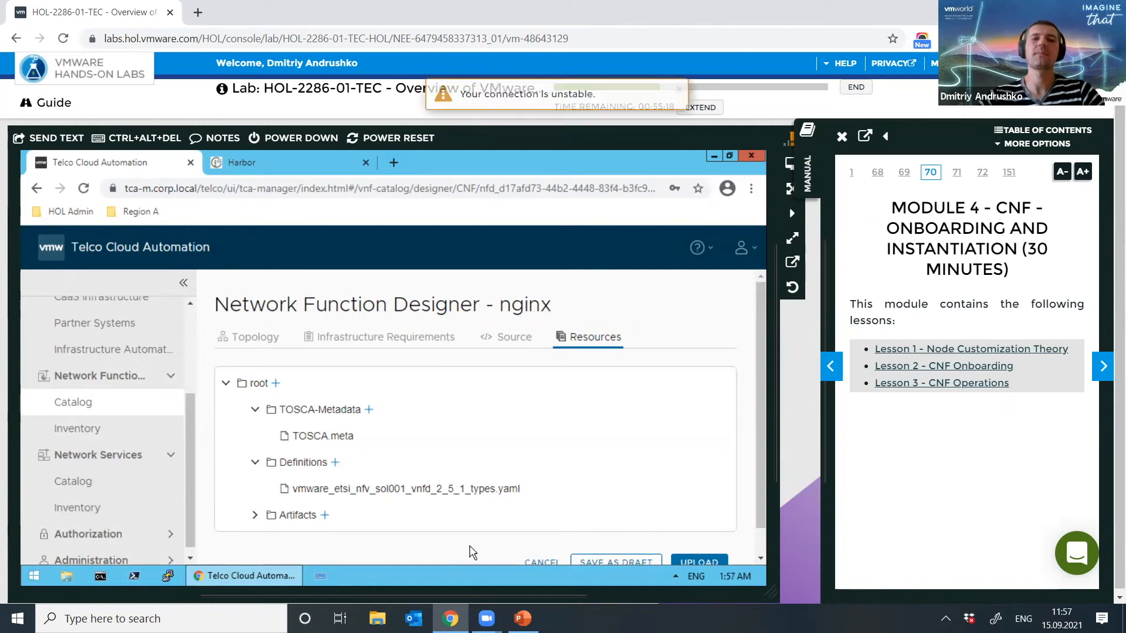
left_click(255, 516)
scroll(528, 484, "down", 2)
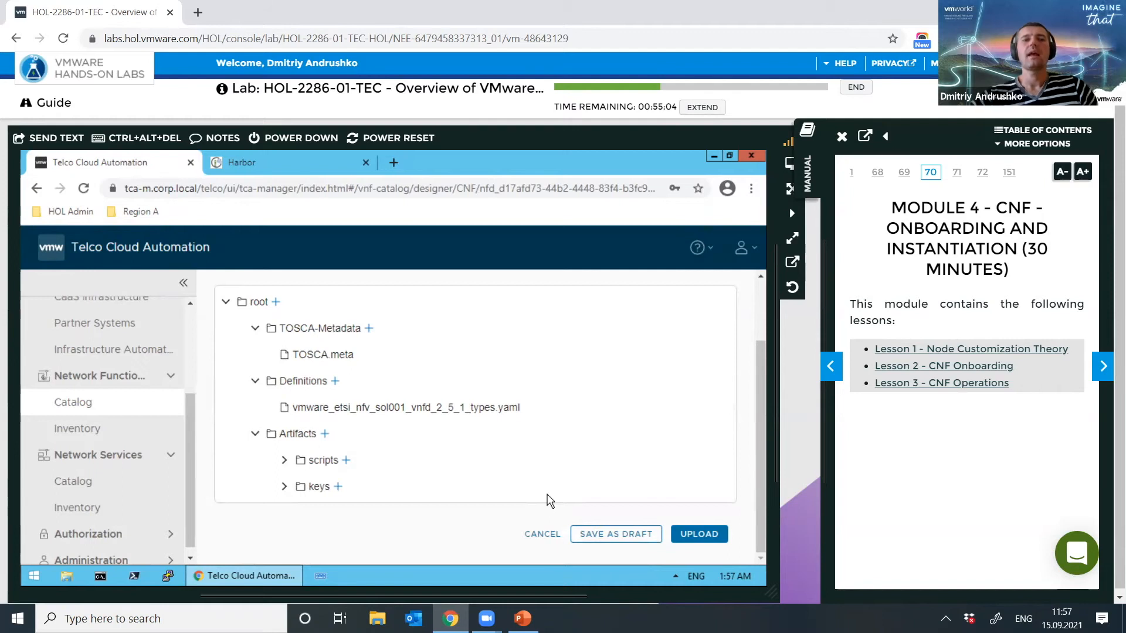
Step: Upload README.txt from the Desktop into the descriptor's Artifacts folder
left_click(326, 434)
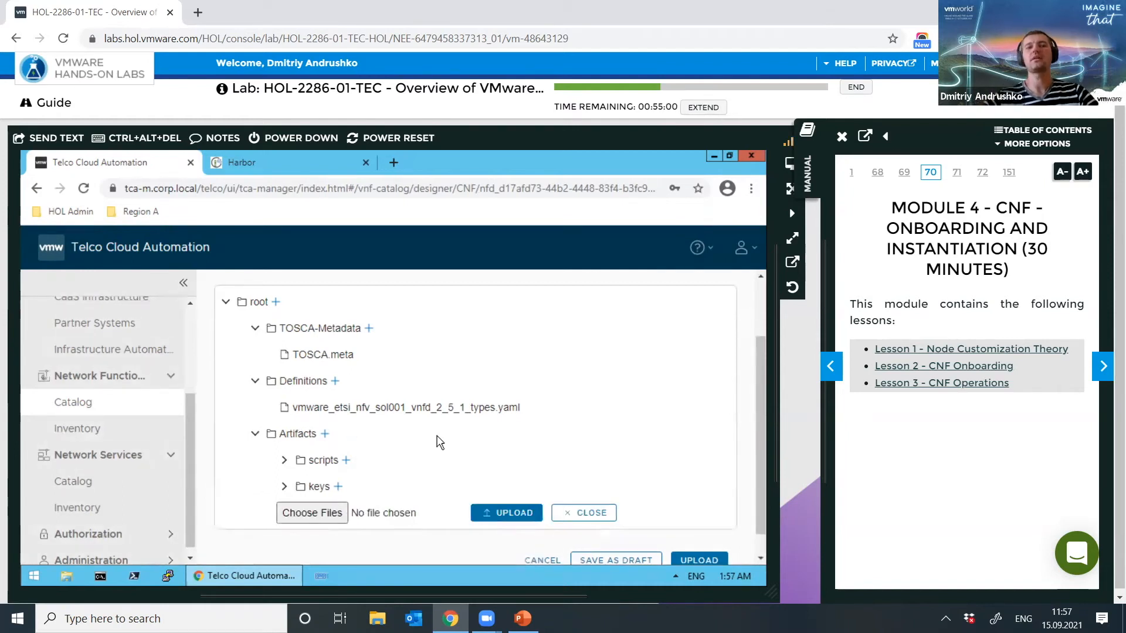
left_click(305, 514)
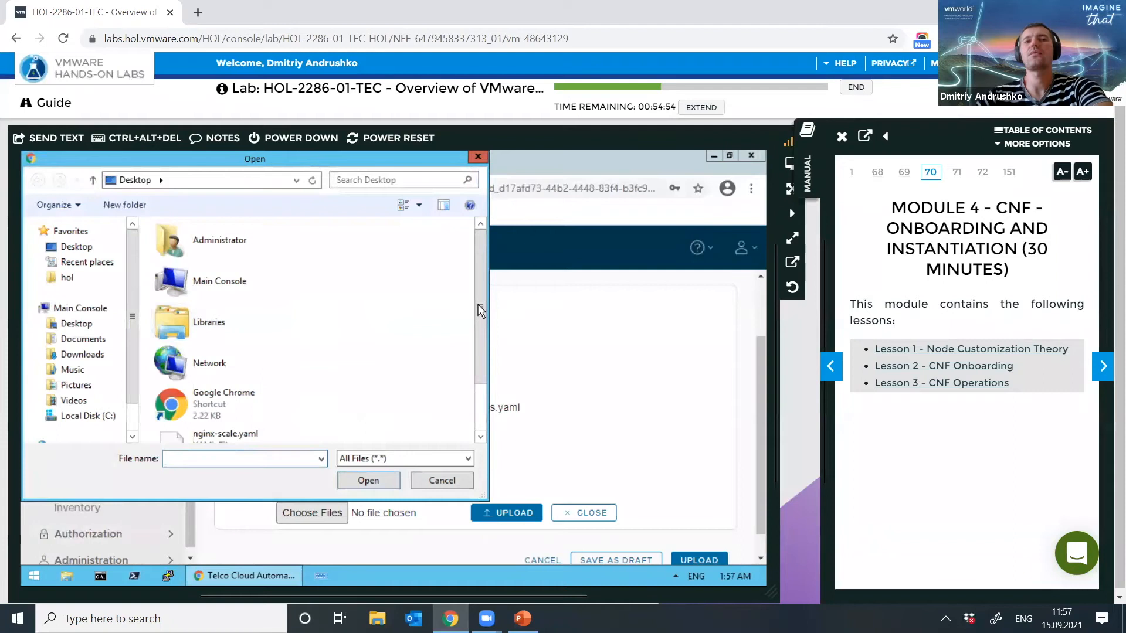
scroll(482, 414, "down", 1)
scroll(482, 414, "down", 1)
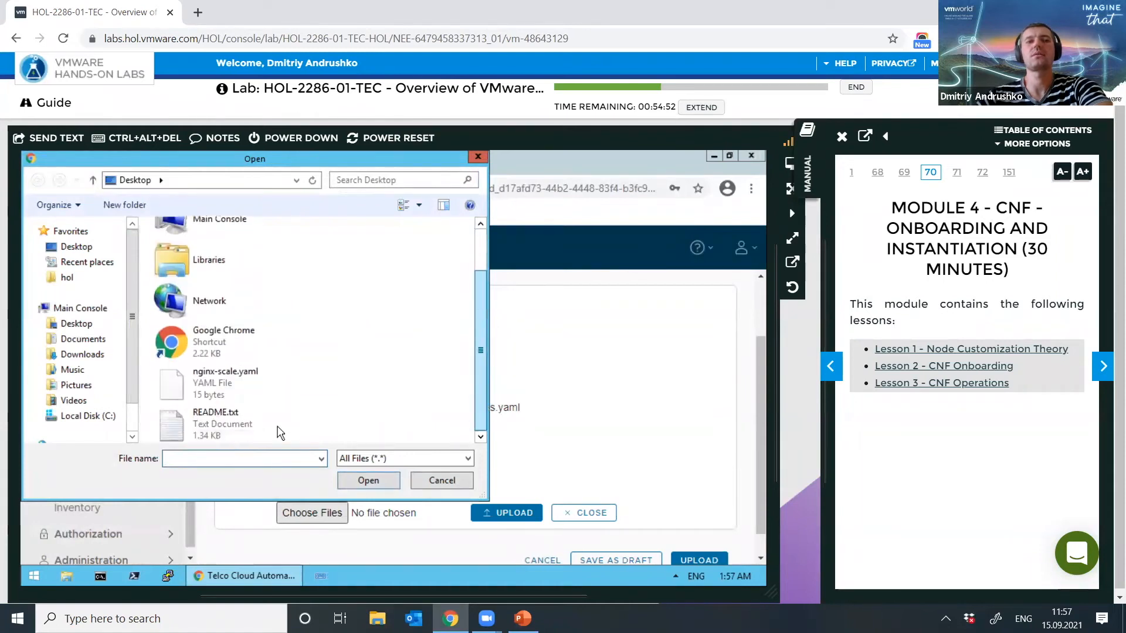
left_click(226, 434)
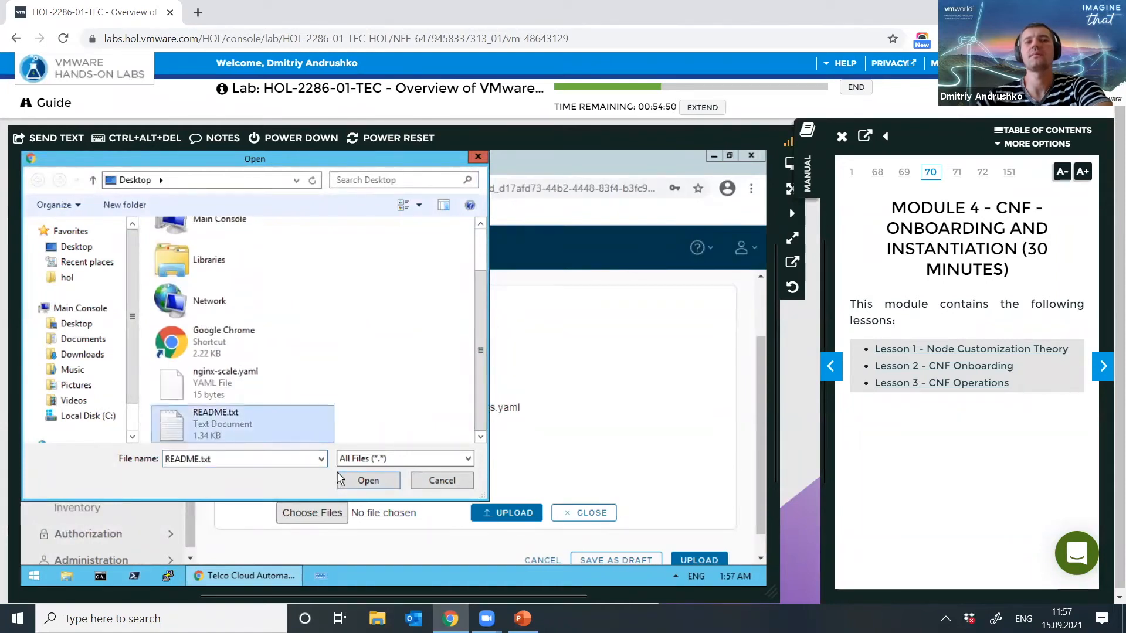
left_click(360, 481)
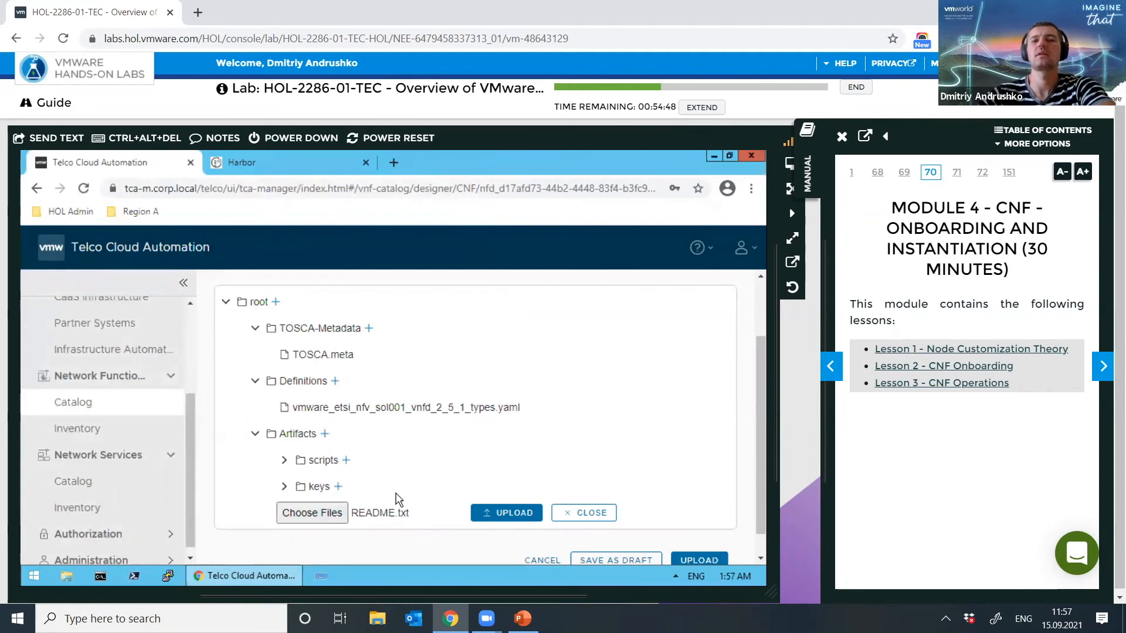
left_click(508, 514)
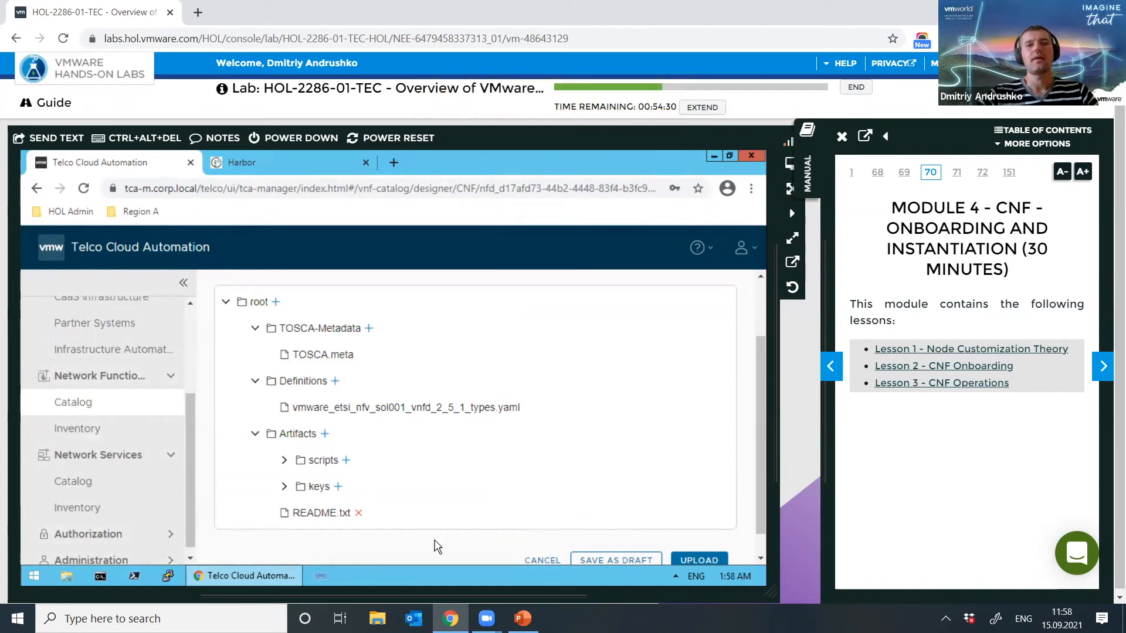
Step: Return to the nginx function's infrastructure requirements and enable Configure Infra Requirements again
scroll(645, 410, "down", 1)
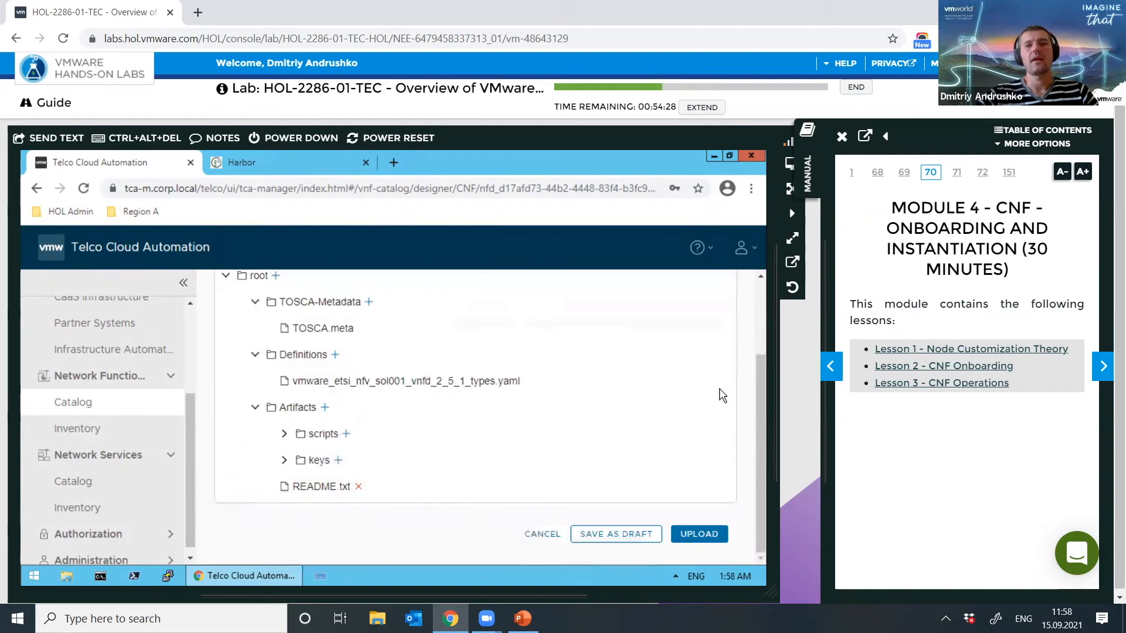
scroll(758, 352, "up", 1)
scroll(757, 326, "up", 3)
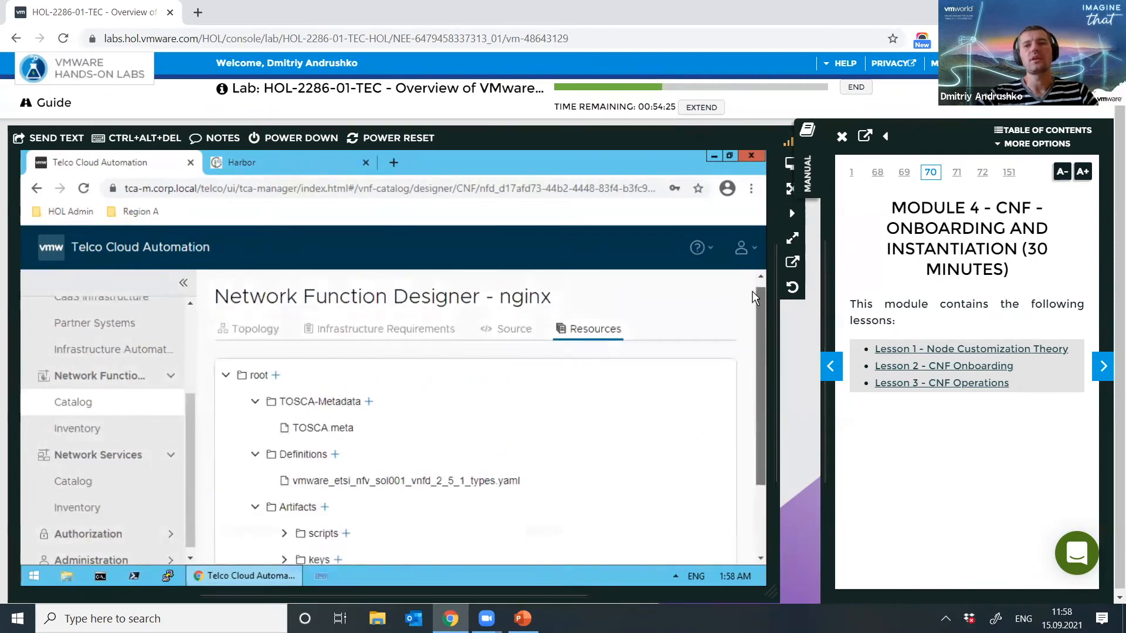
left_click(383, 340)
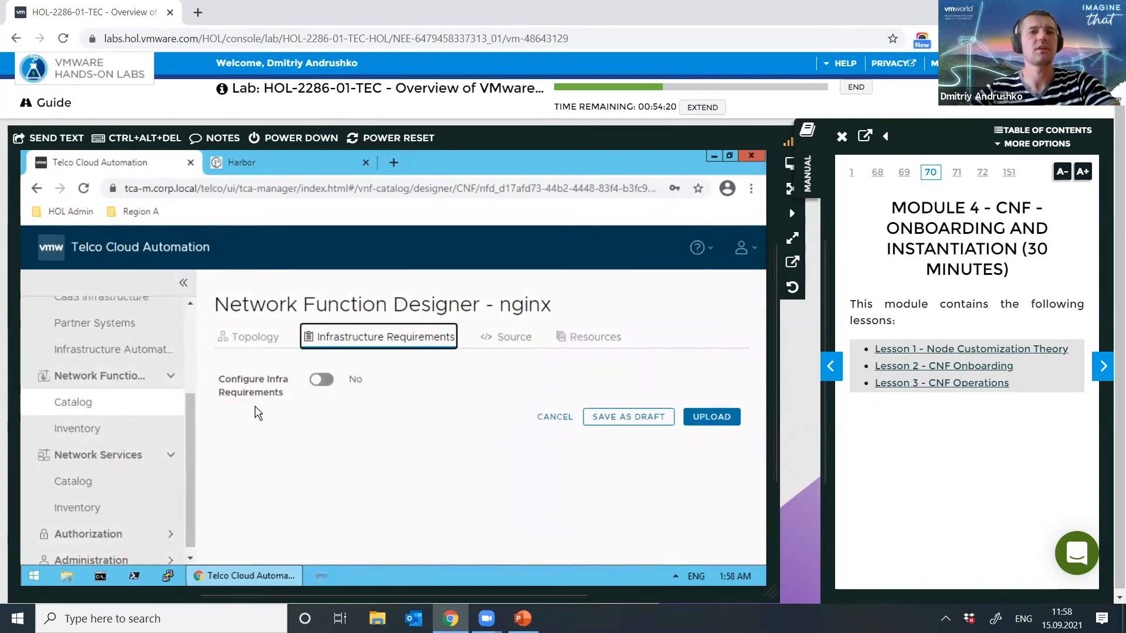
left_click(323, 381)
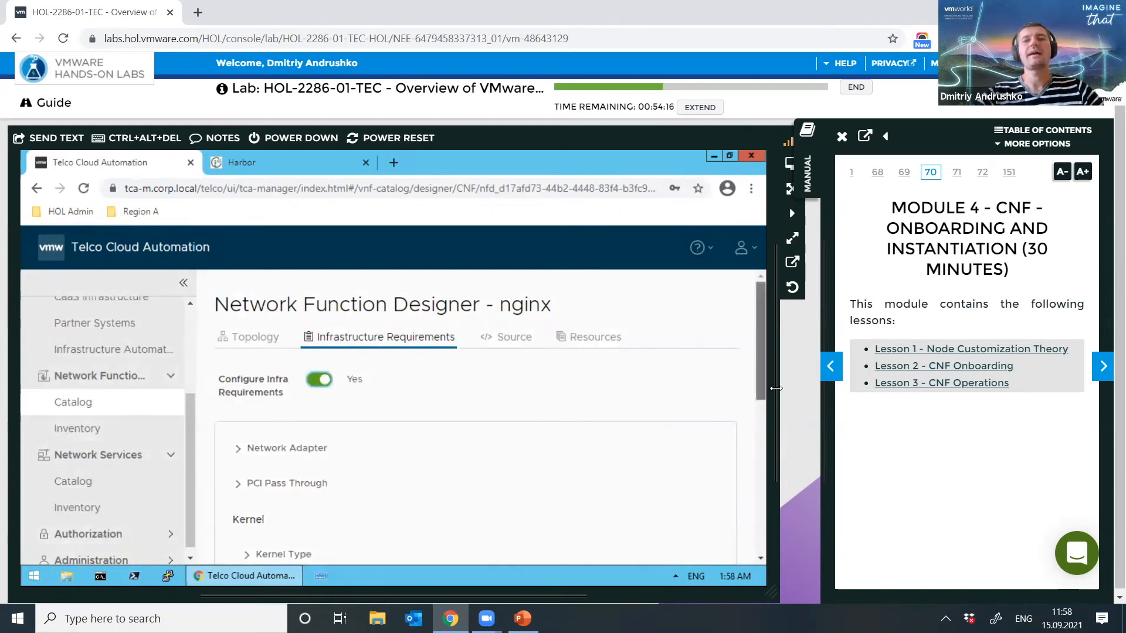
Step: Add a Files entry to the infrastructure requirements with ../Artifacts/README.txt as its content
scroll(773, 458, "down", 6)
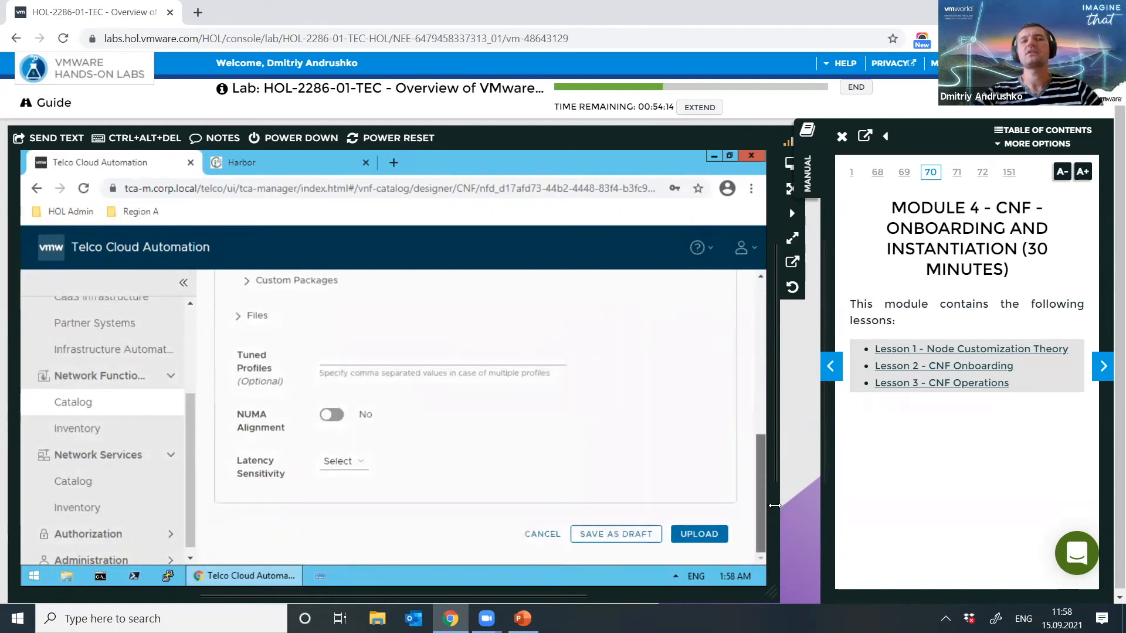
scroll(782, 463, "up", 2)
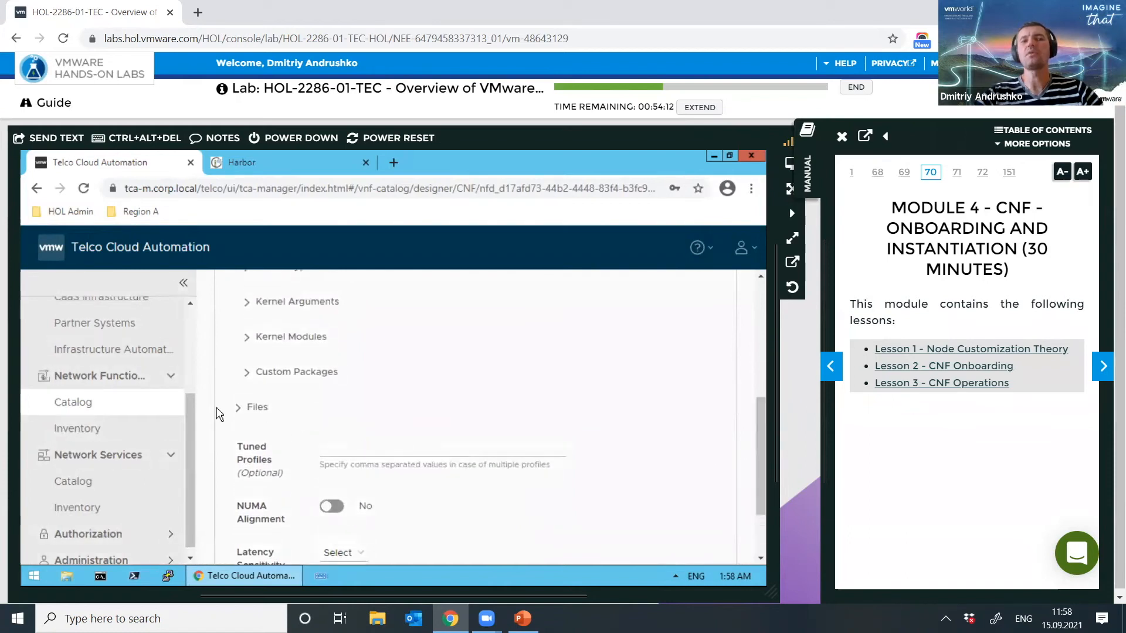
left_click(238, 410)
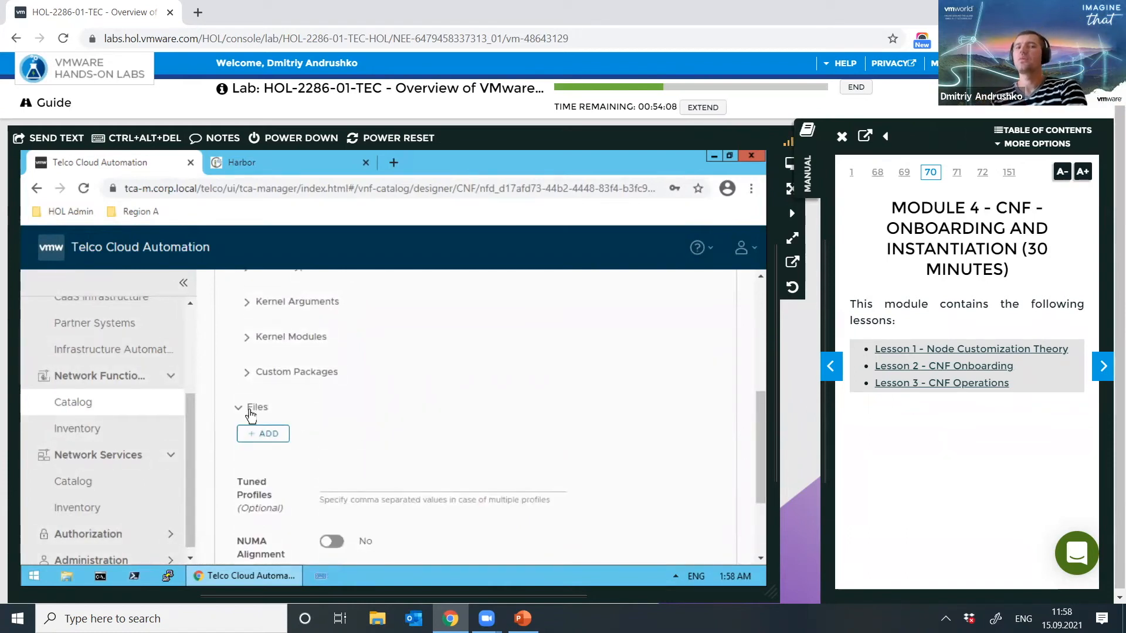
left_click(268, 435)
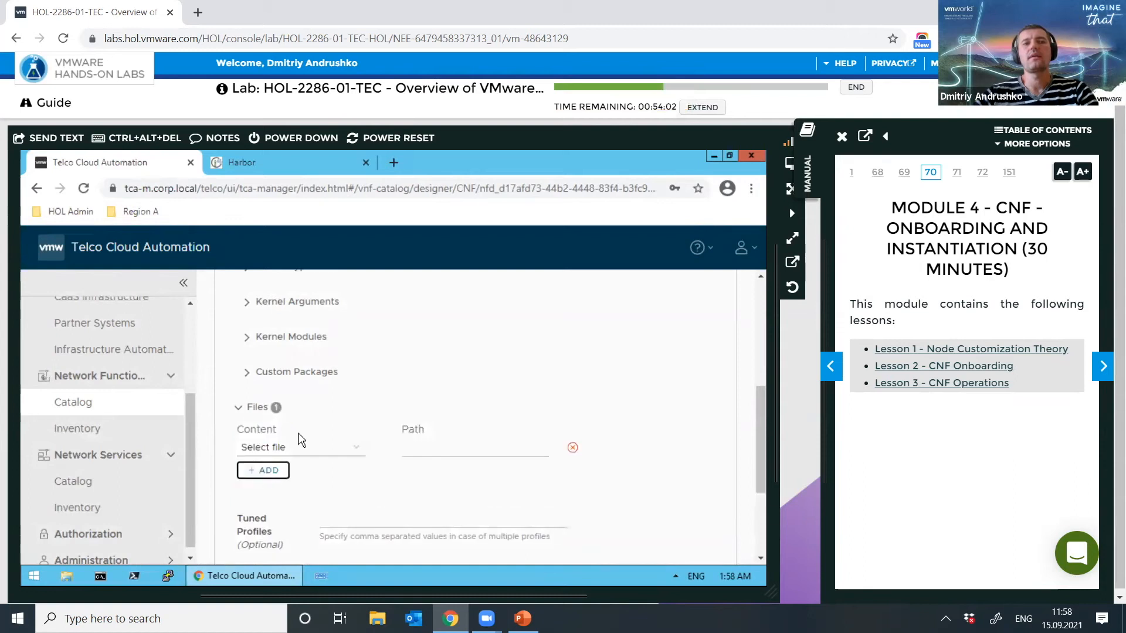
left_click(318, 456)
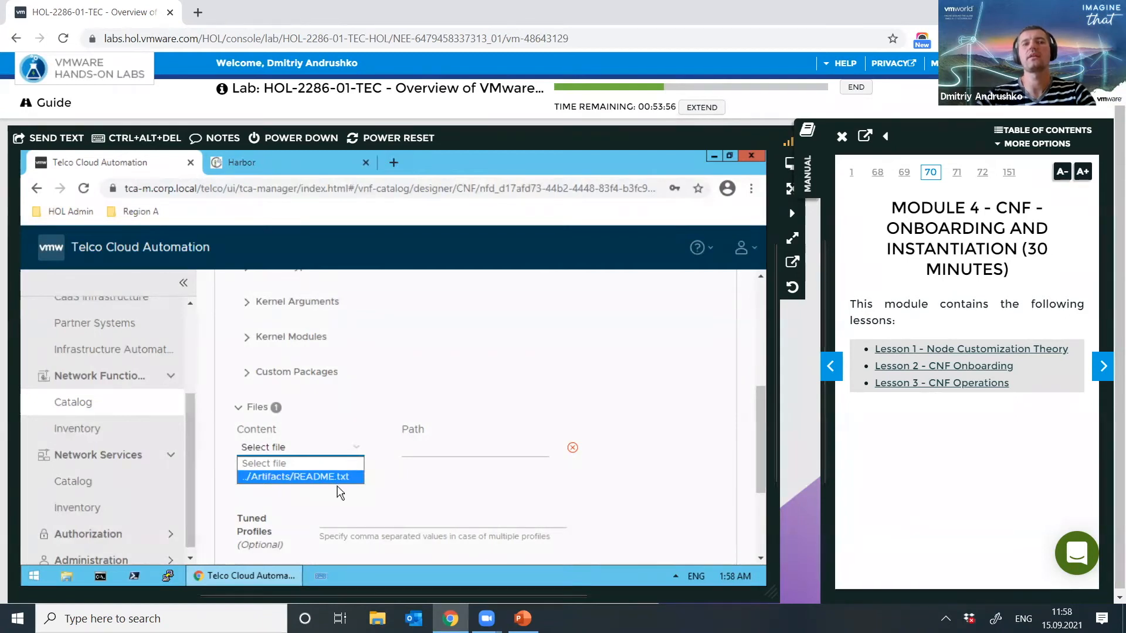
left_click(311, 477)
Step: Set the README file's path to /tmp/readme.txt and upload the nginx descriptor to the catalog
left_click(415, 450)
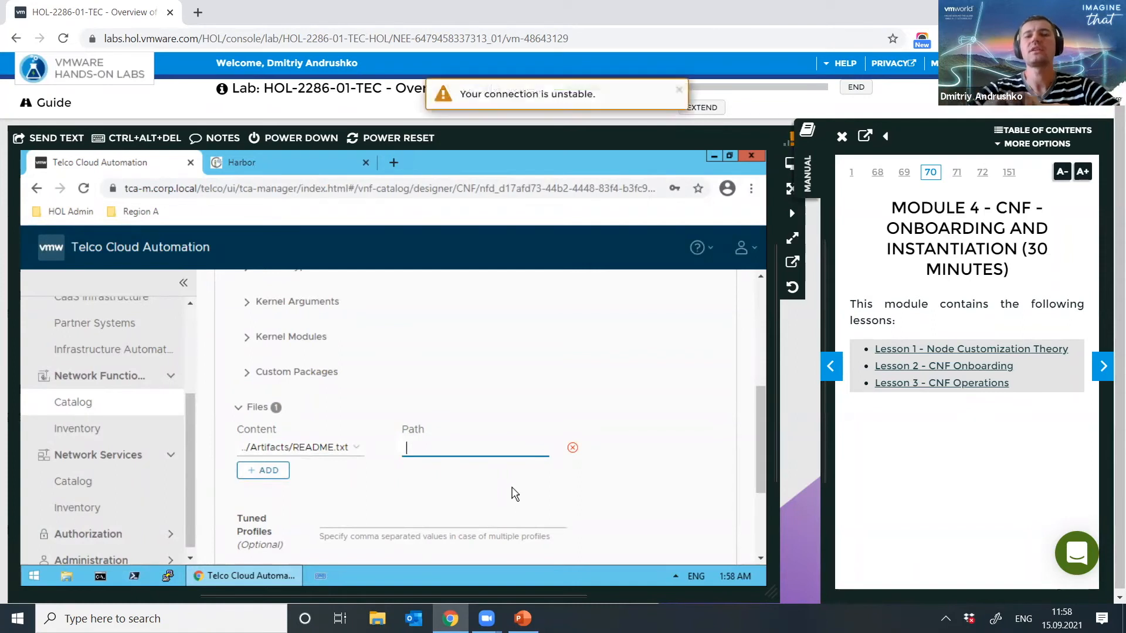
type("/")
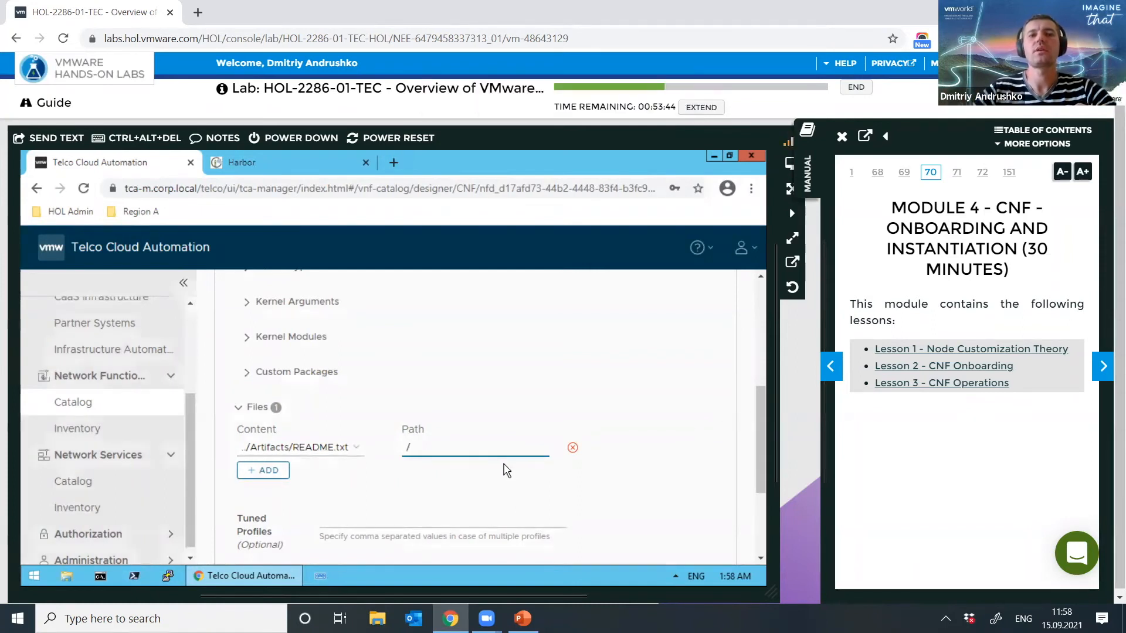
type("tmp")
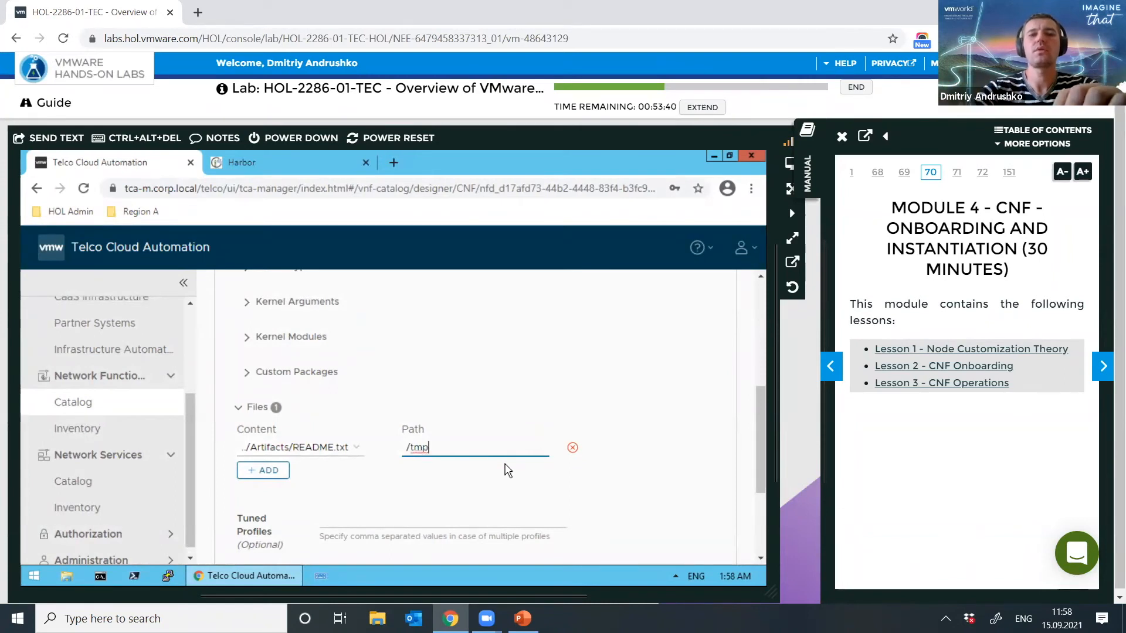
type("/readme.txt")
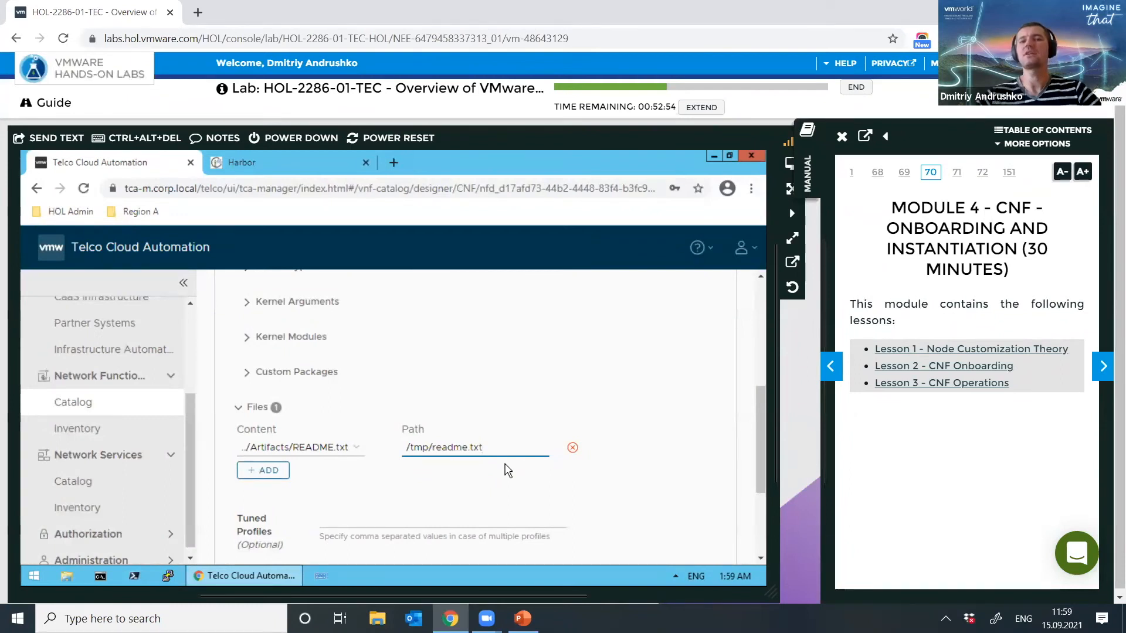
left_click_drag(764, 437, 770, 551)
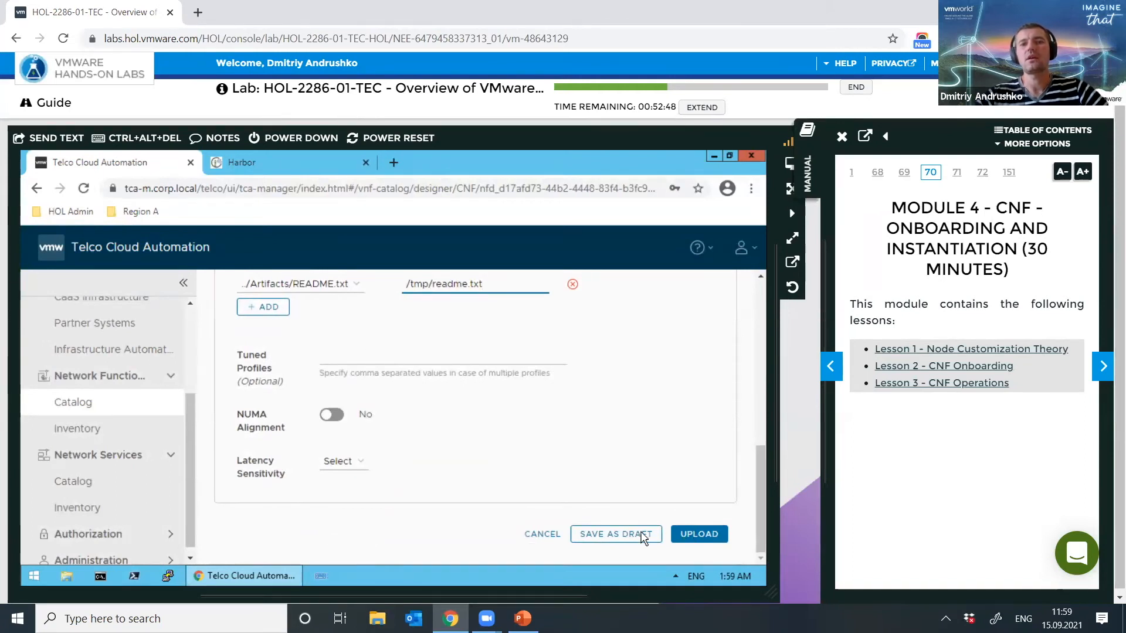
left_click(683, 527)
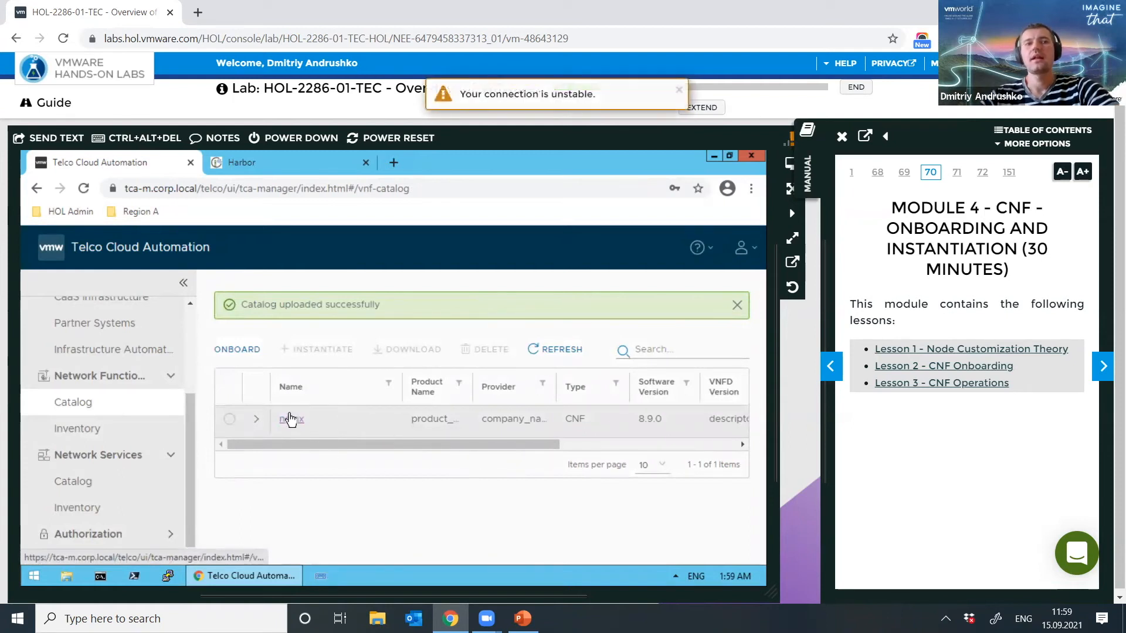
Step: Open the nginx catalog entry and check its Artifacts folder and infrastructure requirements
left_click(290, 419)
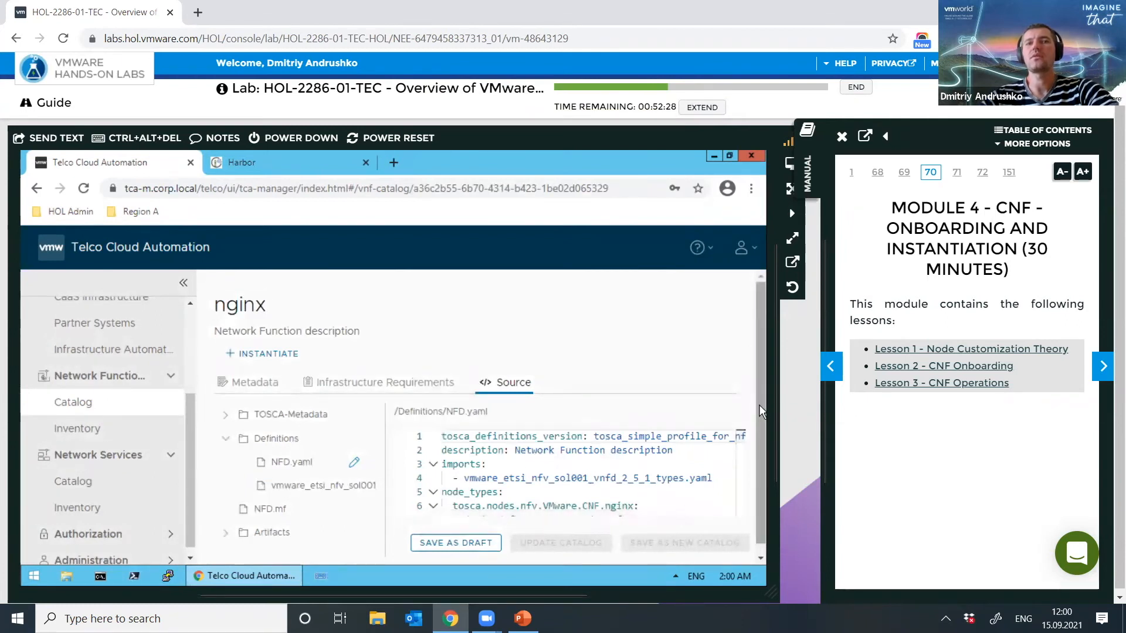
scroll(762, 440, "down", 1)
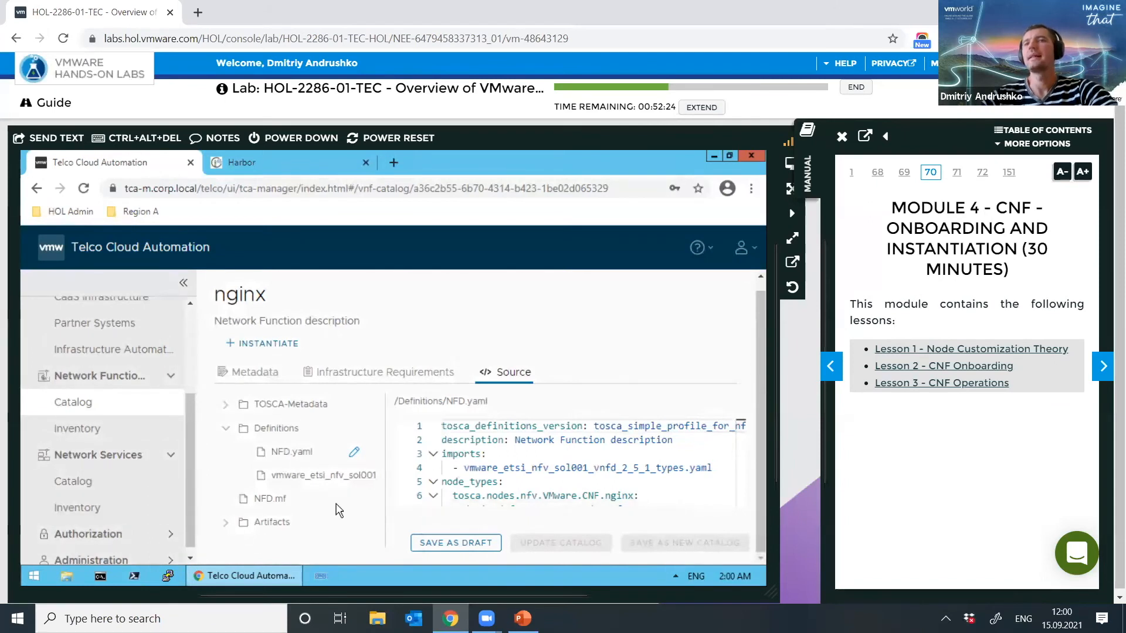
left_click(228, 524)
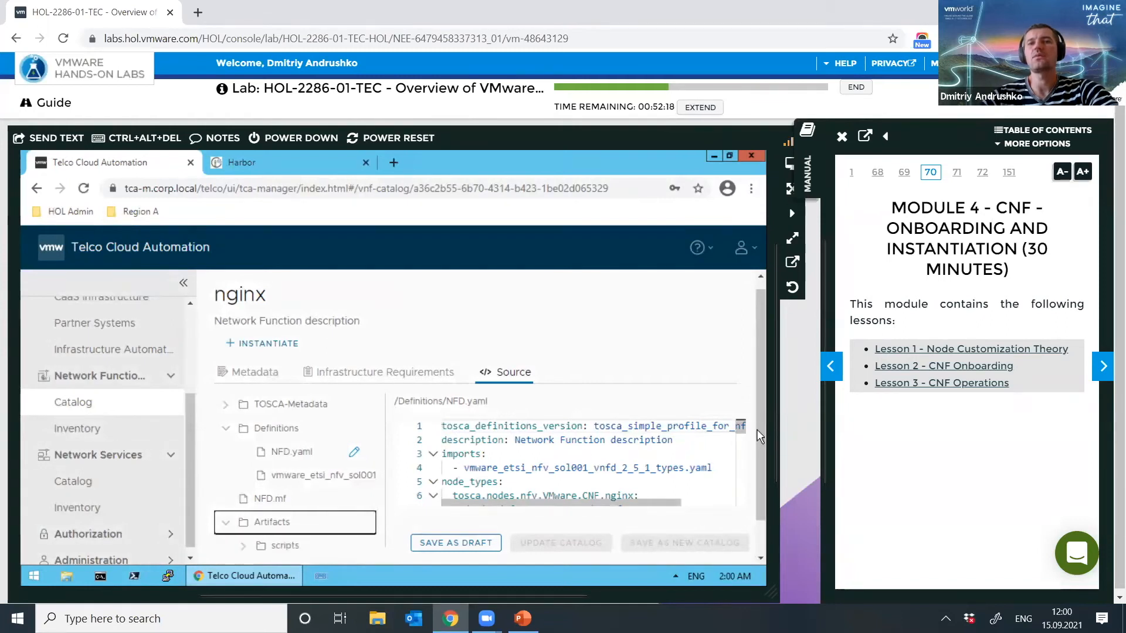
scroll(733, 516, "down", 1)
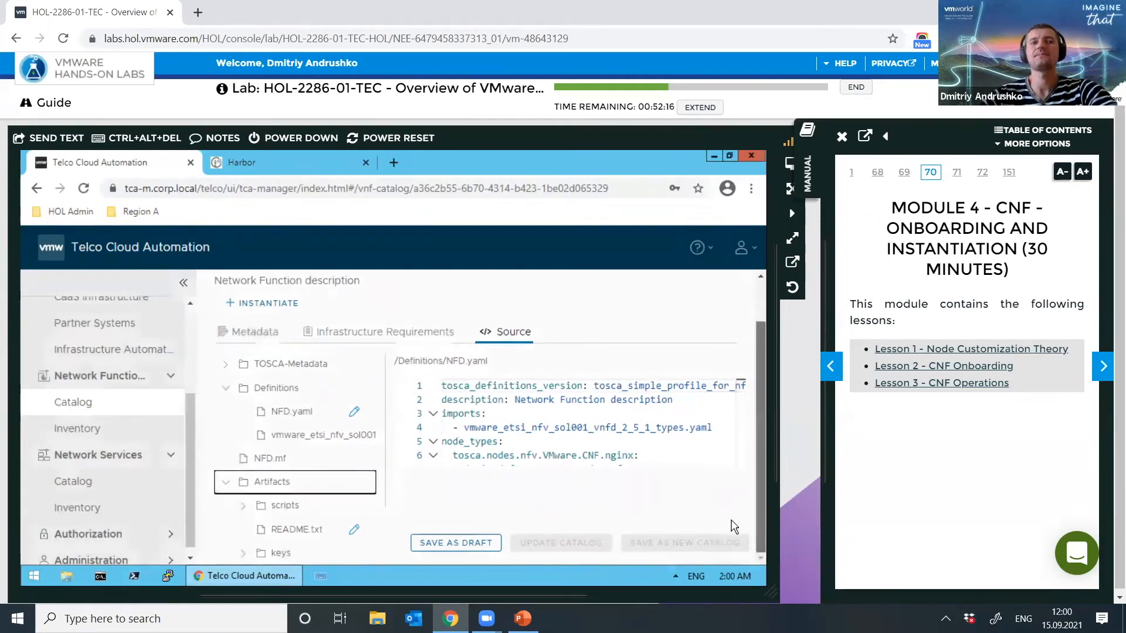
scroll(750, 399, "up", 1)
left_click(391, 384)
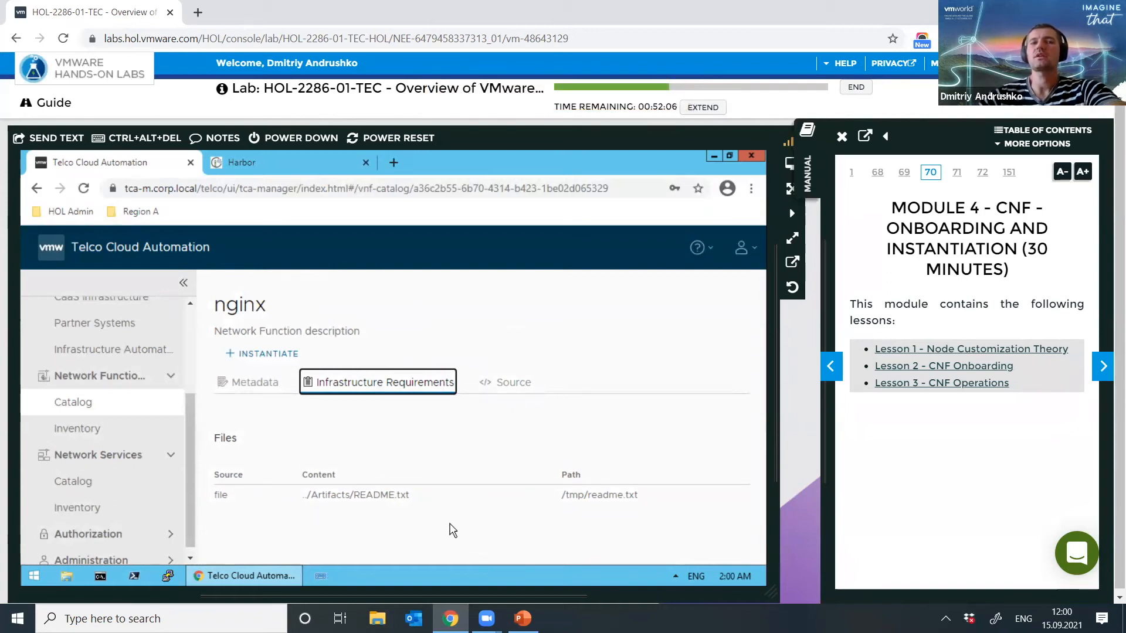
Step: Start instantiating the nginx function from its catalog entry and name the new instance nginx
left_click(253, 382)
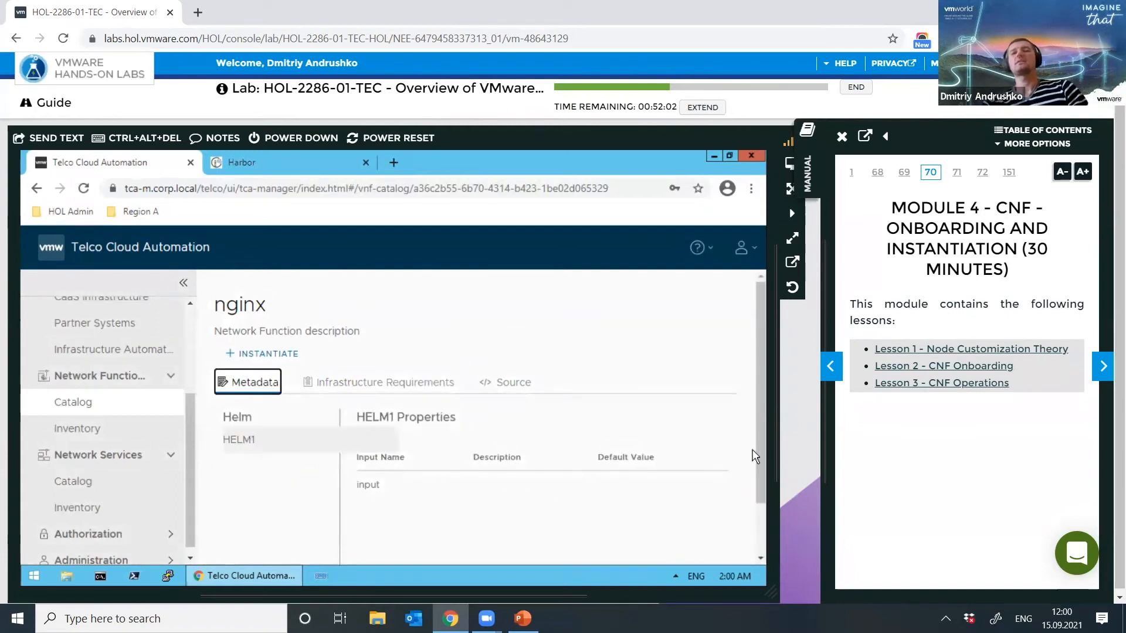
scroll(756, 470, "down", 1)
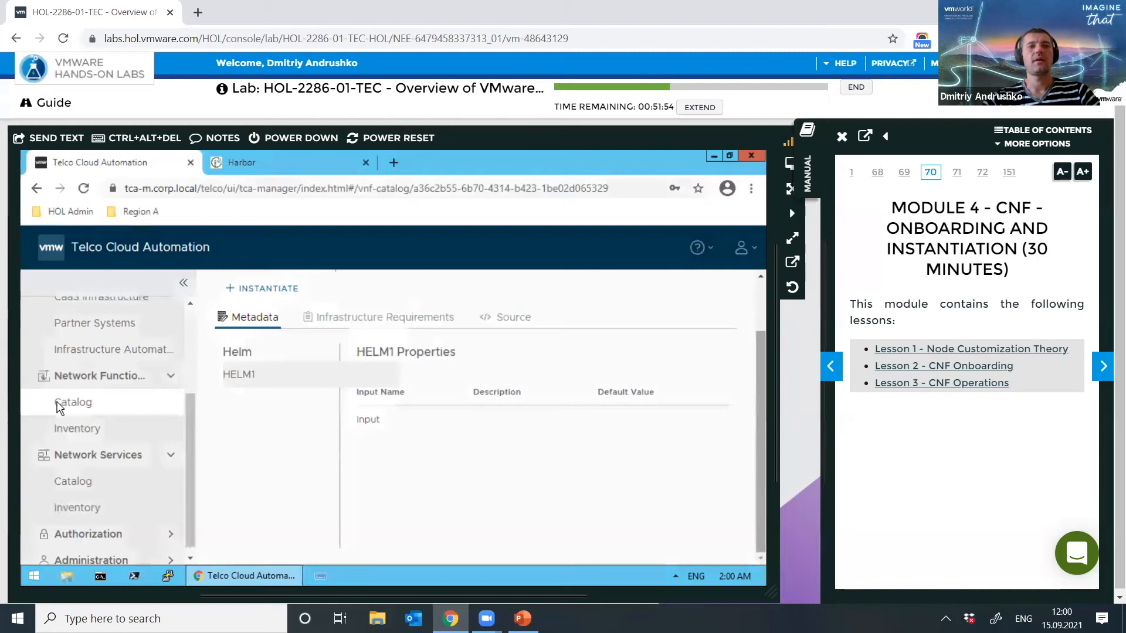
left_click(264, 290)
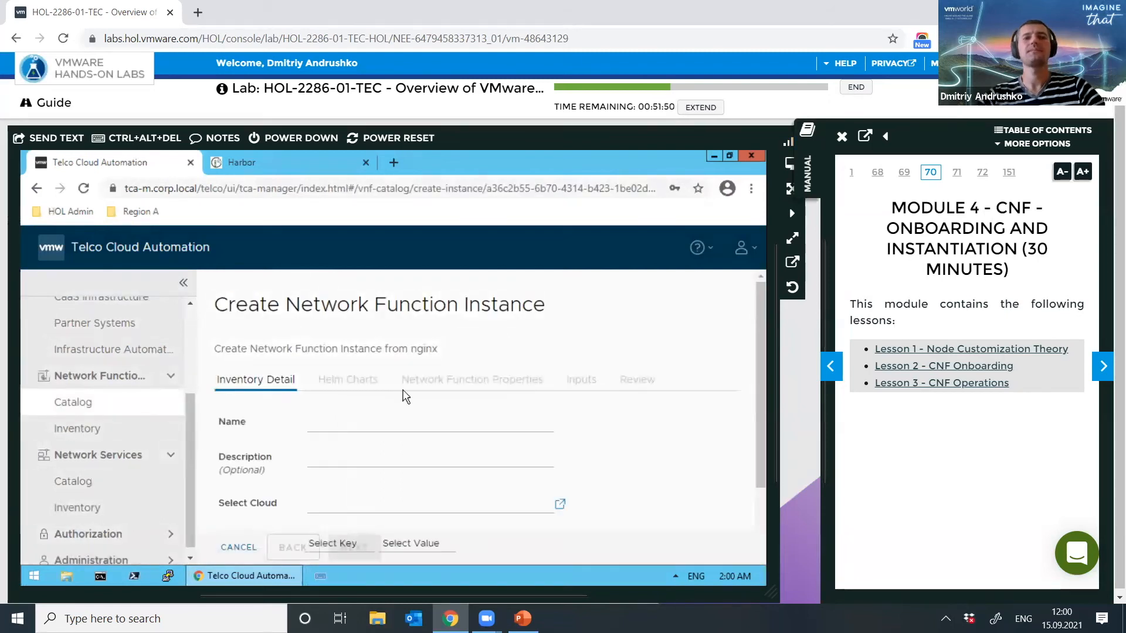
left_click_drag(761, 313, 764, 340)
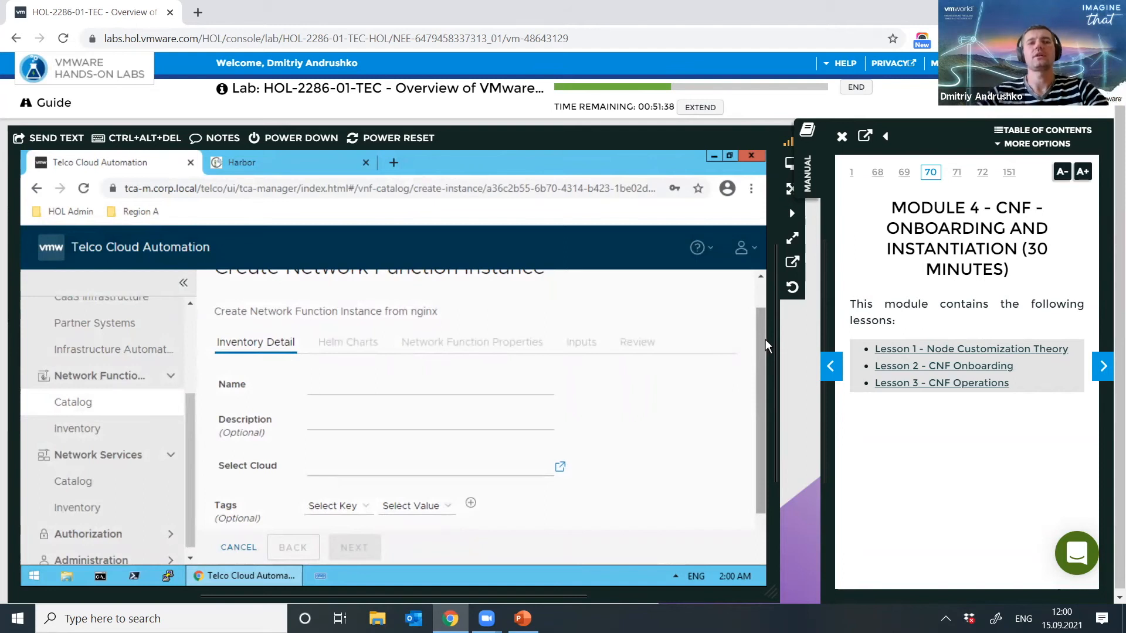
left_click(406, 386)
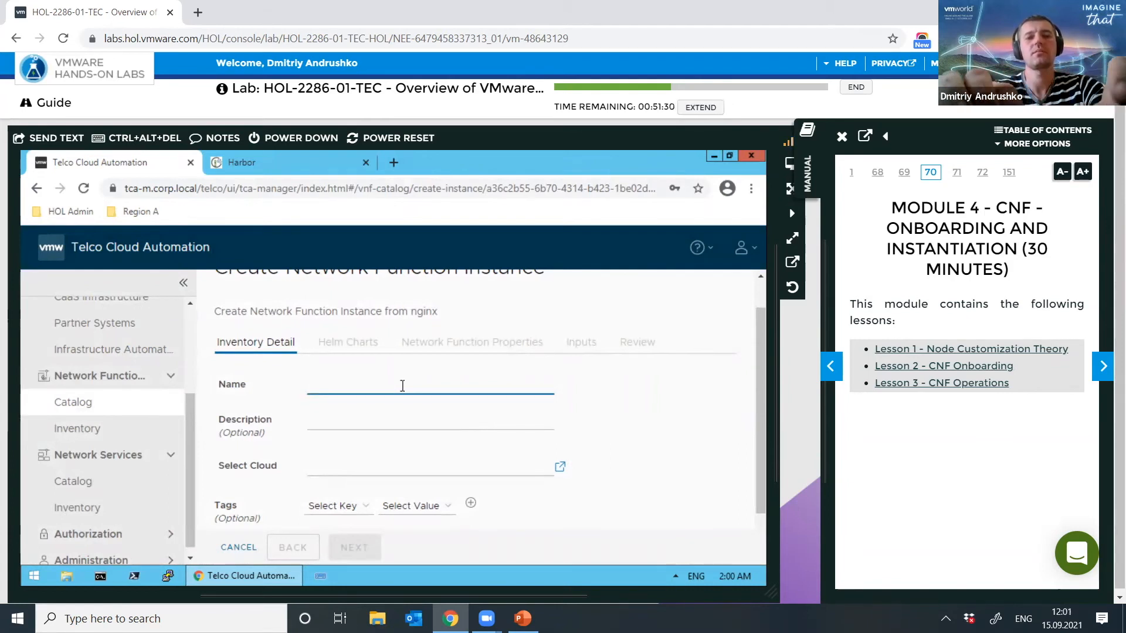
type("nginngin")
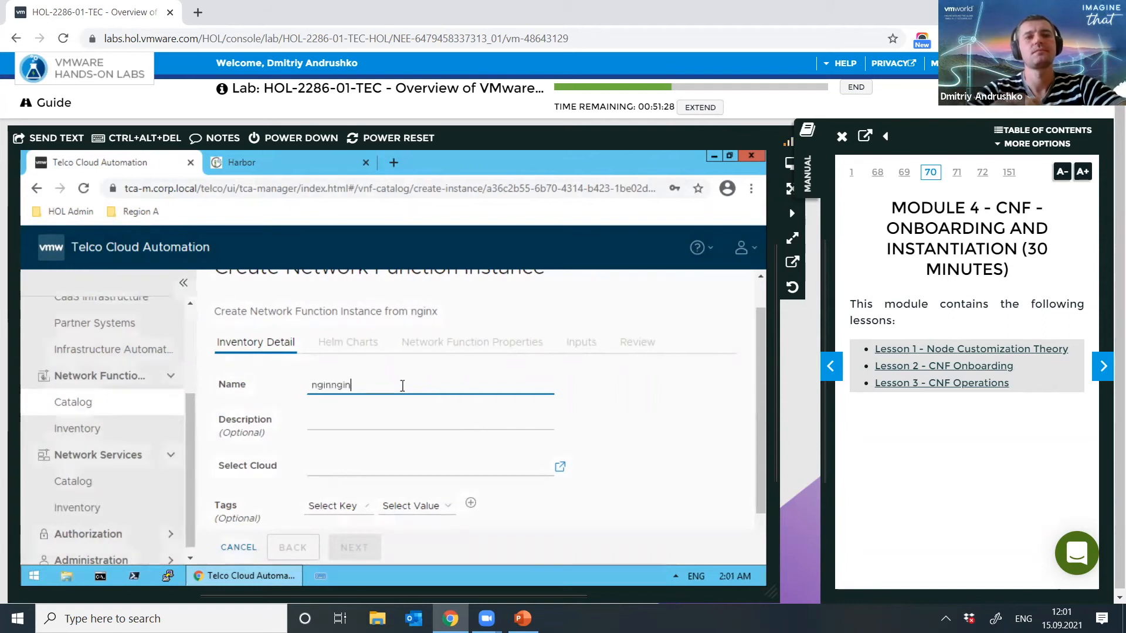
key("BackSpace")
key("BackSpace")
key("BackSpace")
key("BackSpace")
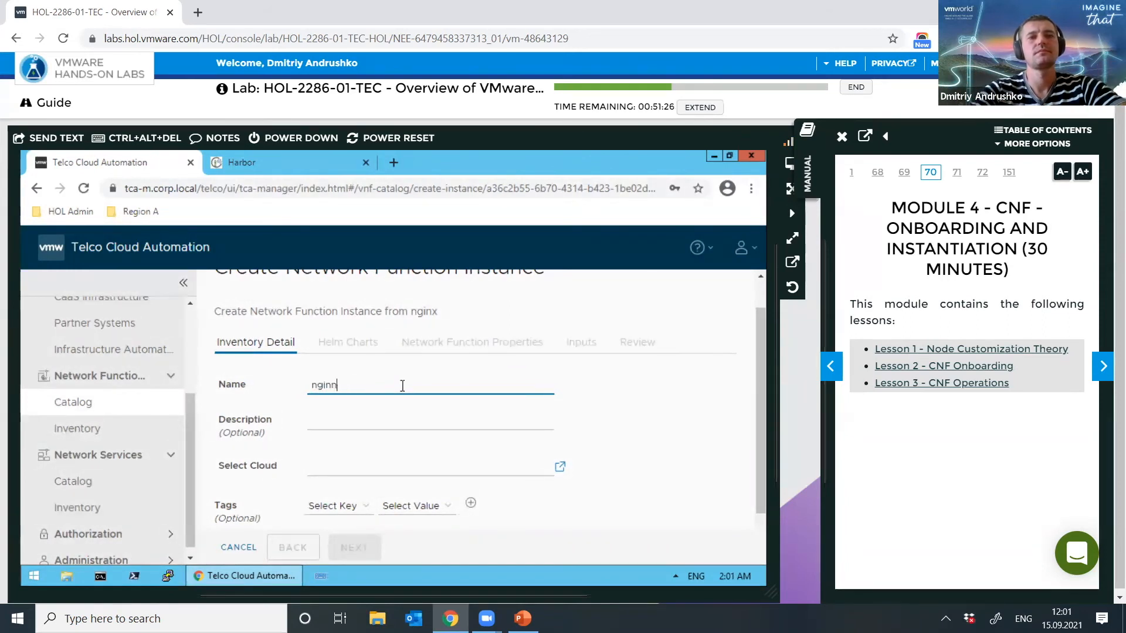
type("x")
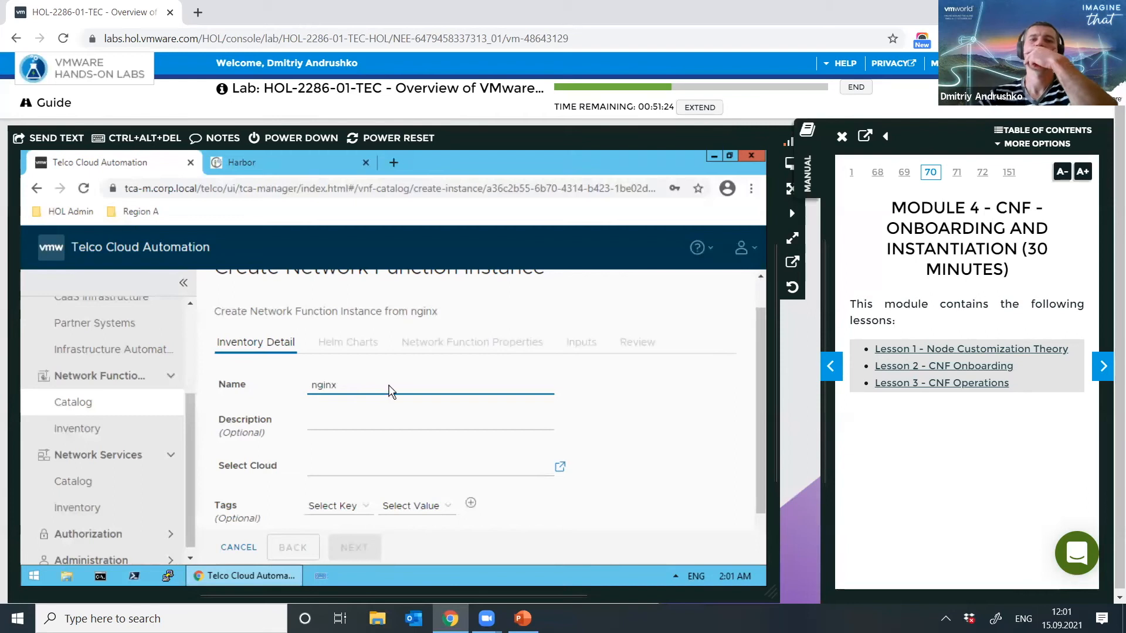
Step: Select the tkg-data Kubernetes cloud with node pool np1 for the instance and proceed to the Helm chart settings
left_click(362, 462)
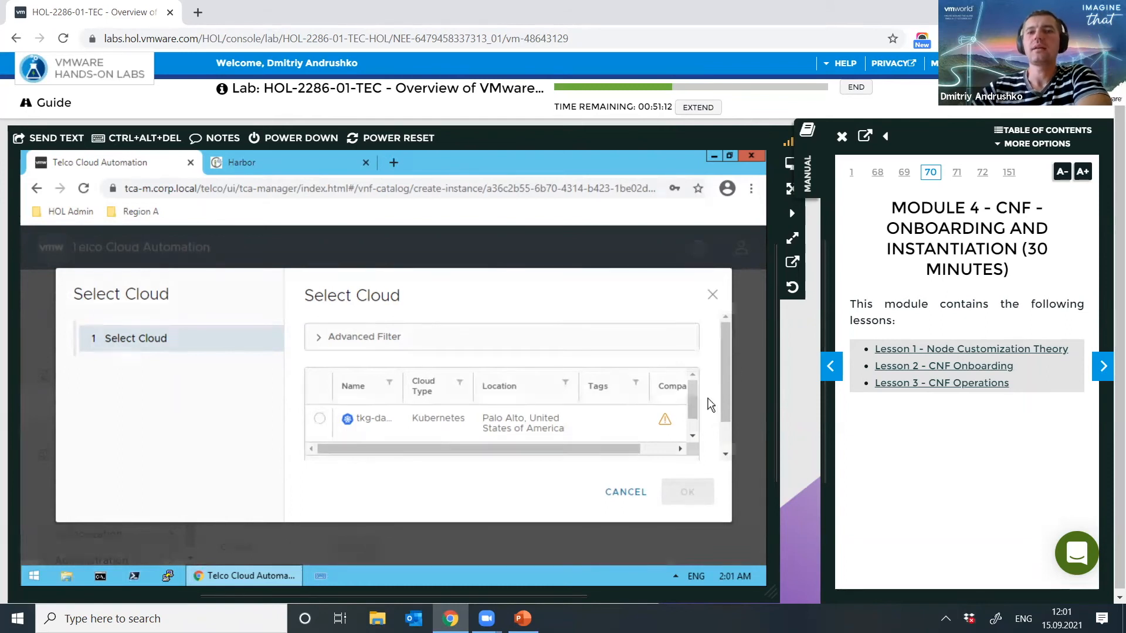
scroll(698, 454, "down", 1)
scroll(692, 398, "up", 1)
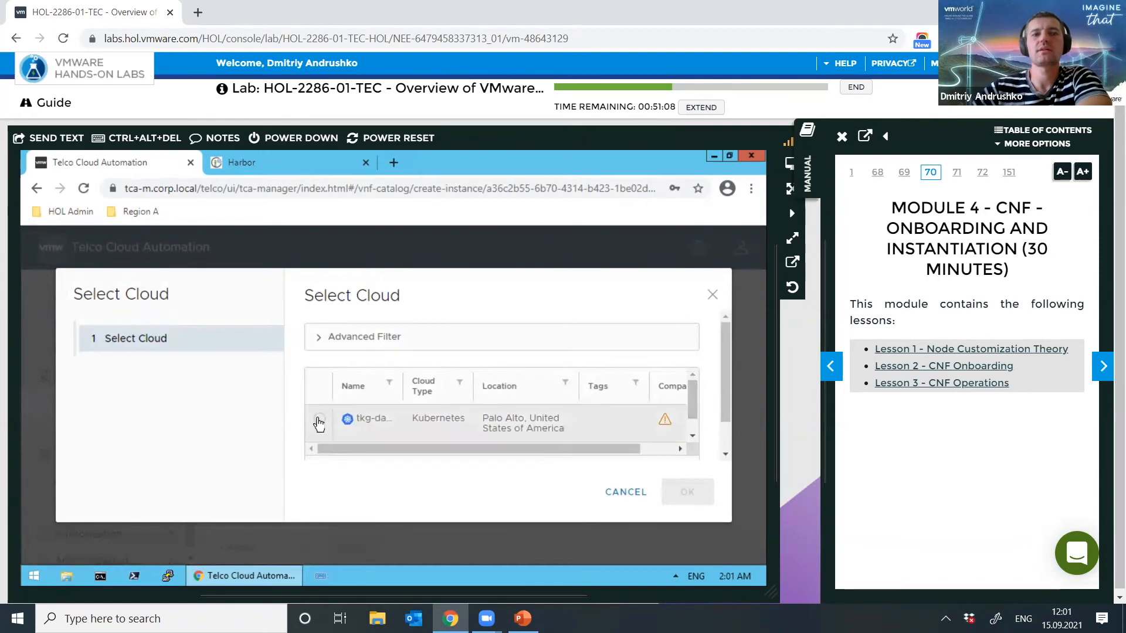
left_click(319, 419)
left_click(678, 505)
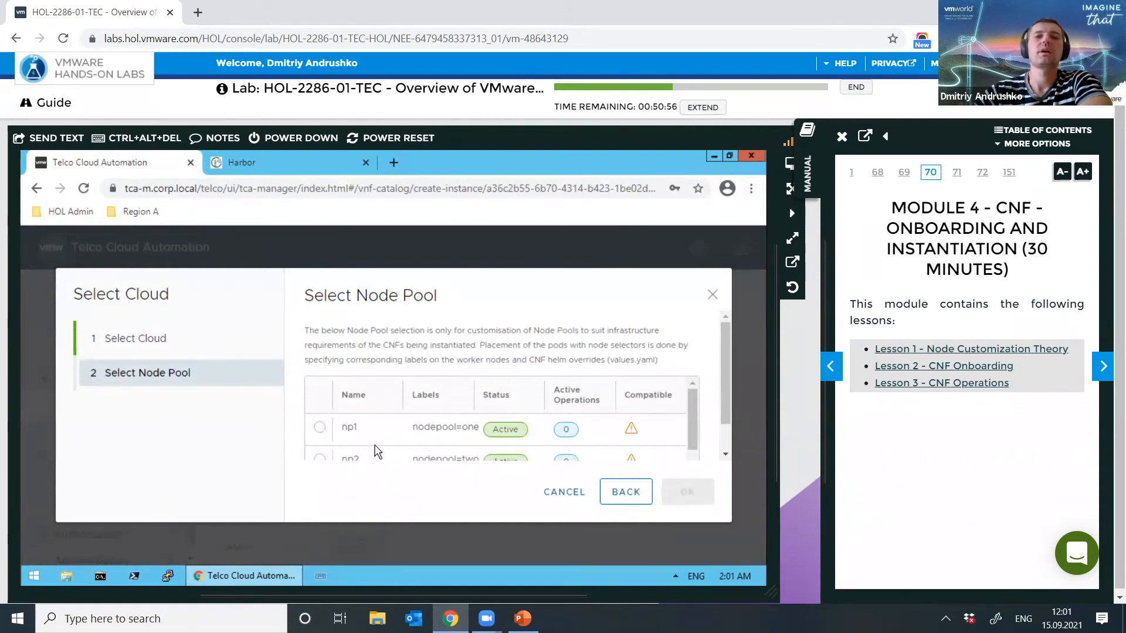
left_click(317, 426)
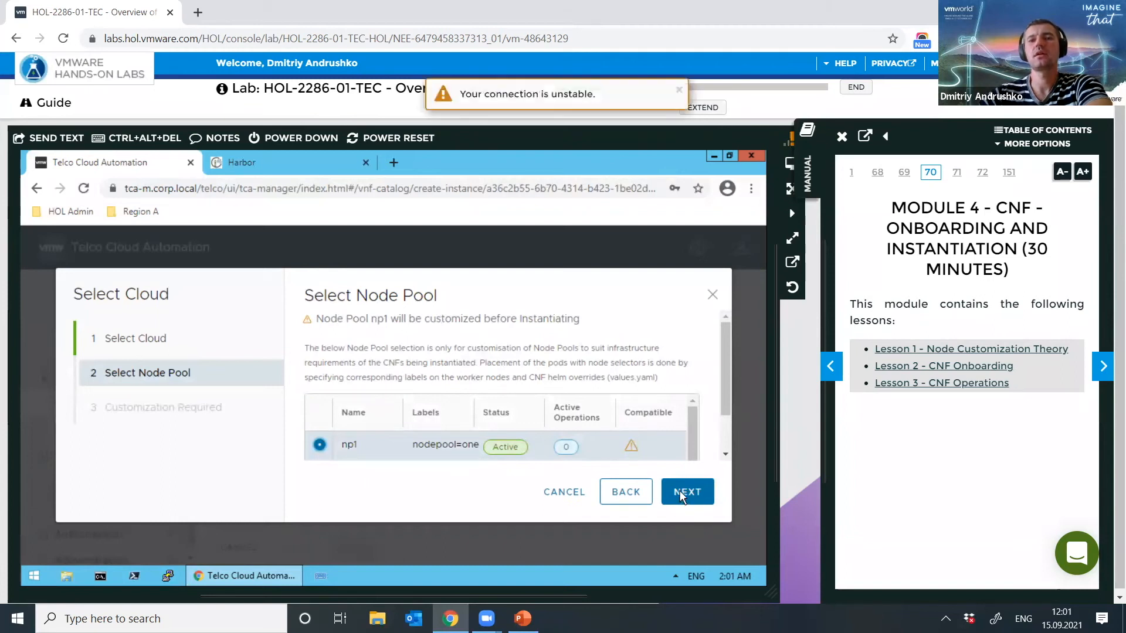
left_click(706, 489)
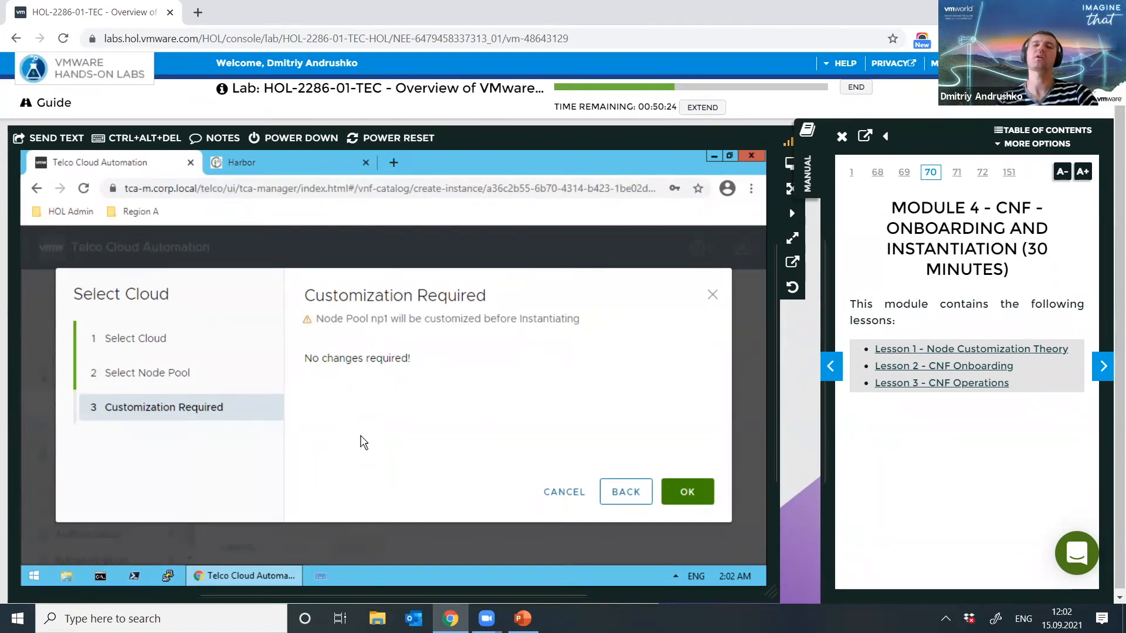
left_click(687, 493)
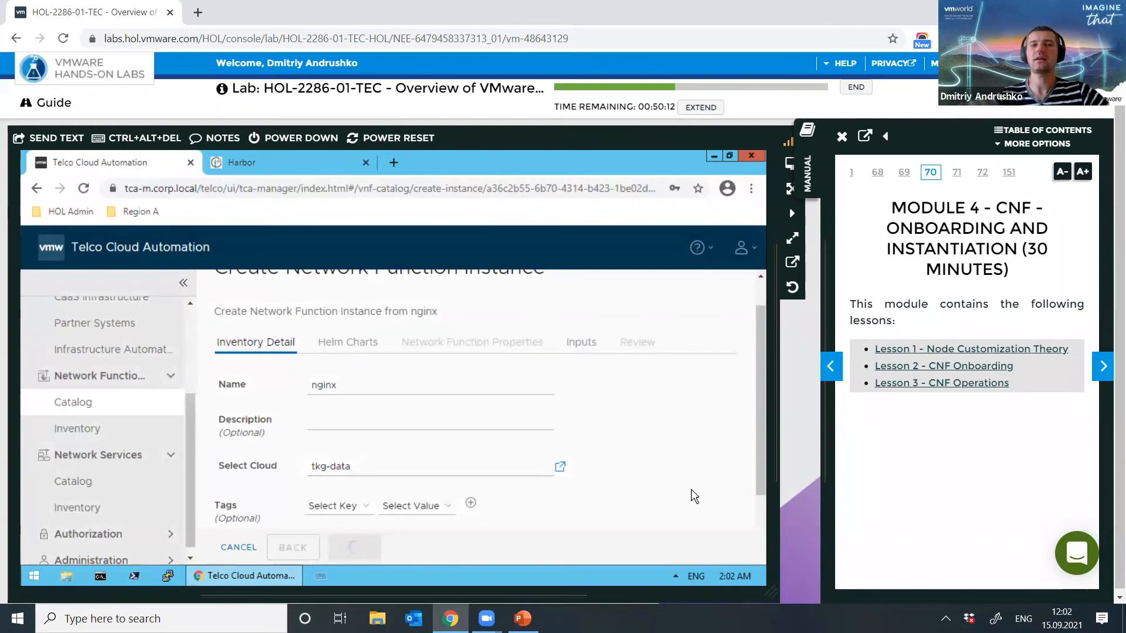
left_click_drag(761, 459, 771, 487)
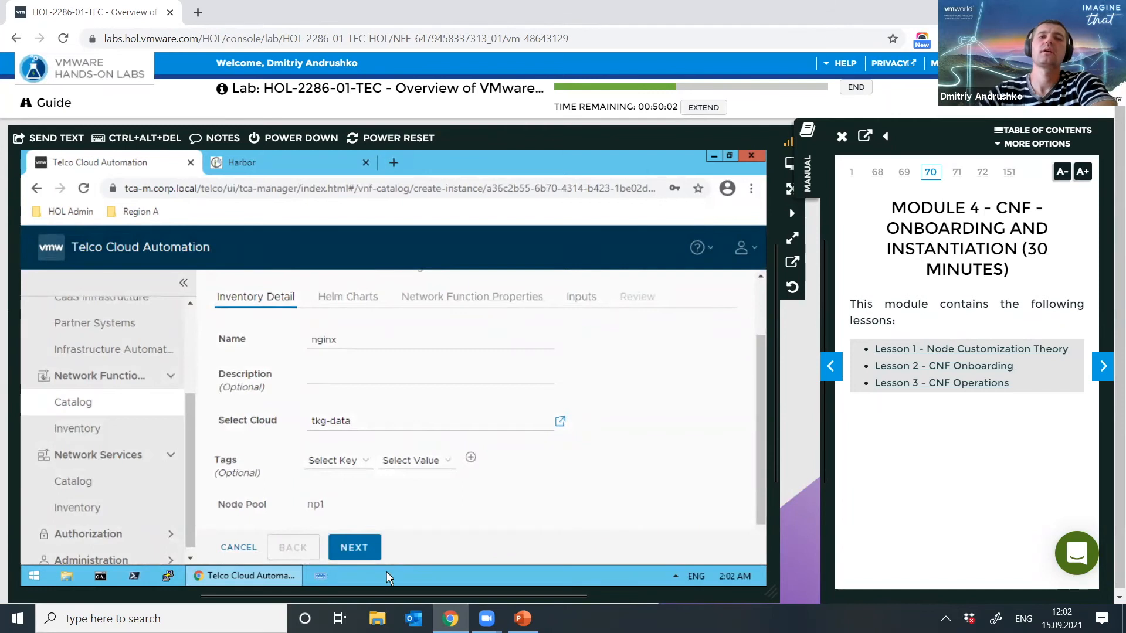
left_click(352, 545)
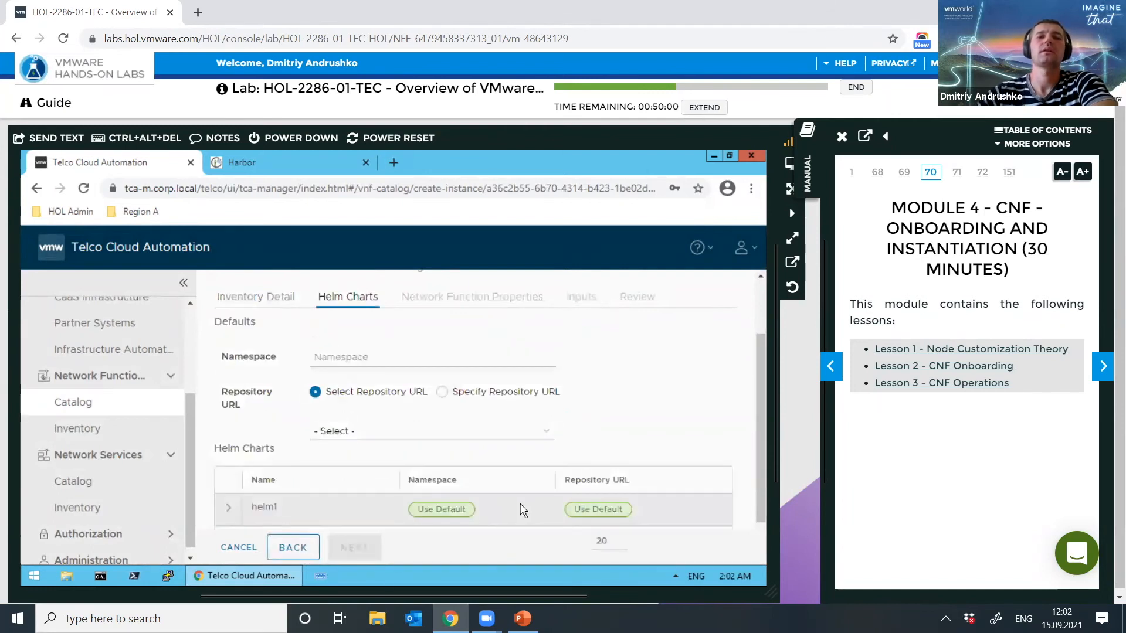
left_click(355, 358)
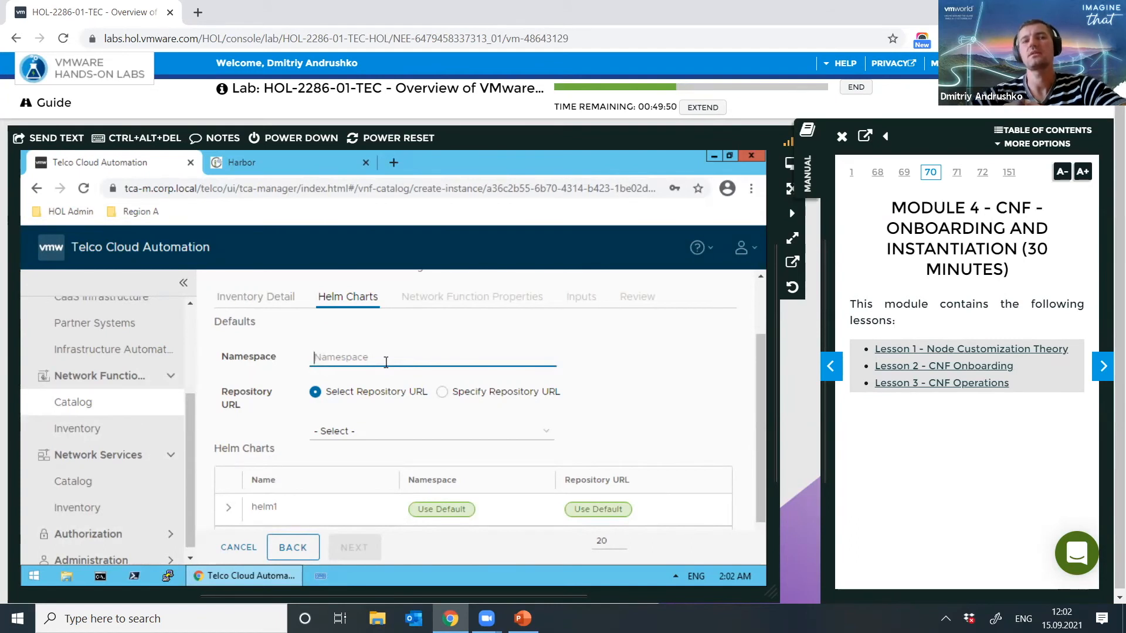
type("nf")
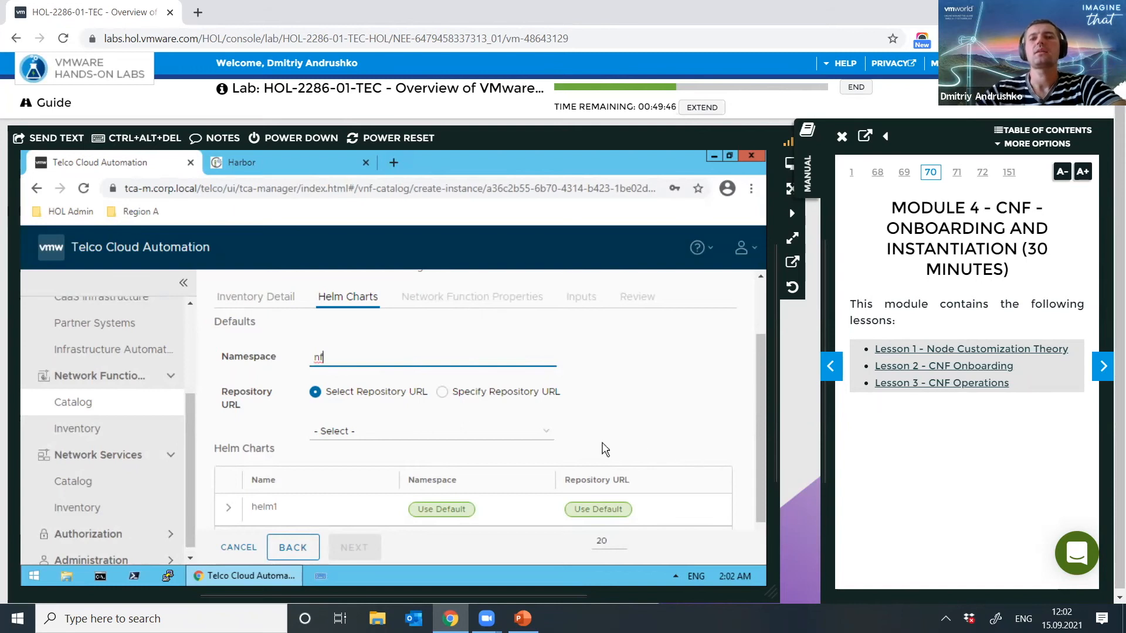
left_click(442, 392)
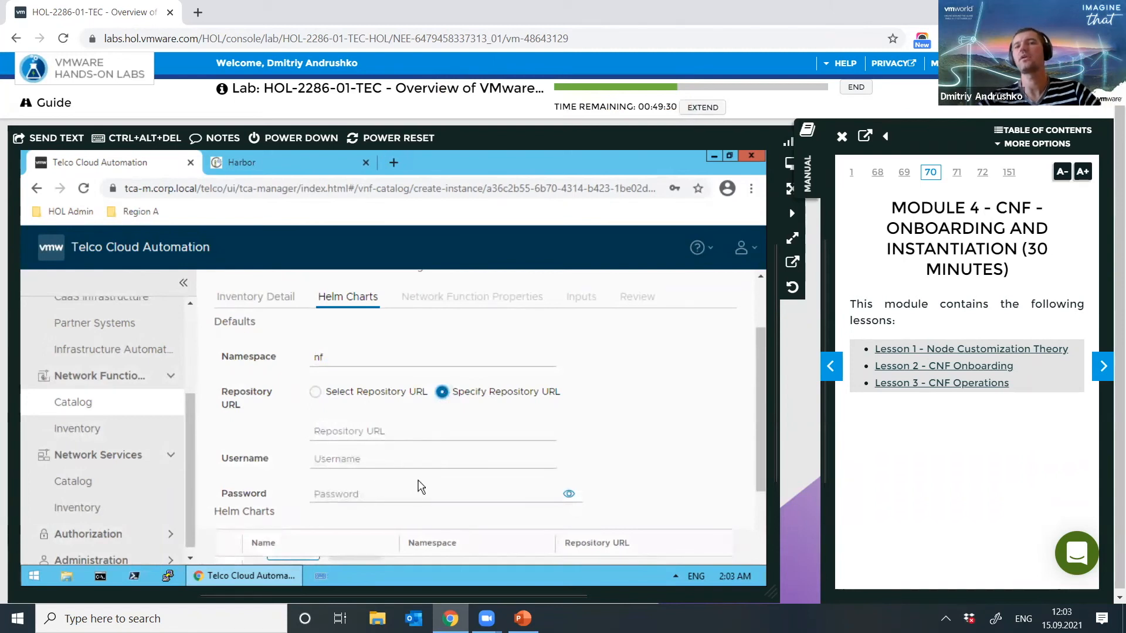
left_click(311, 392)
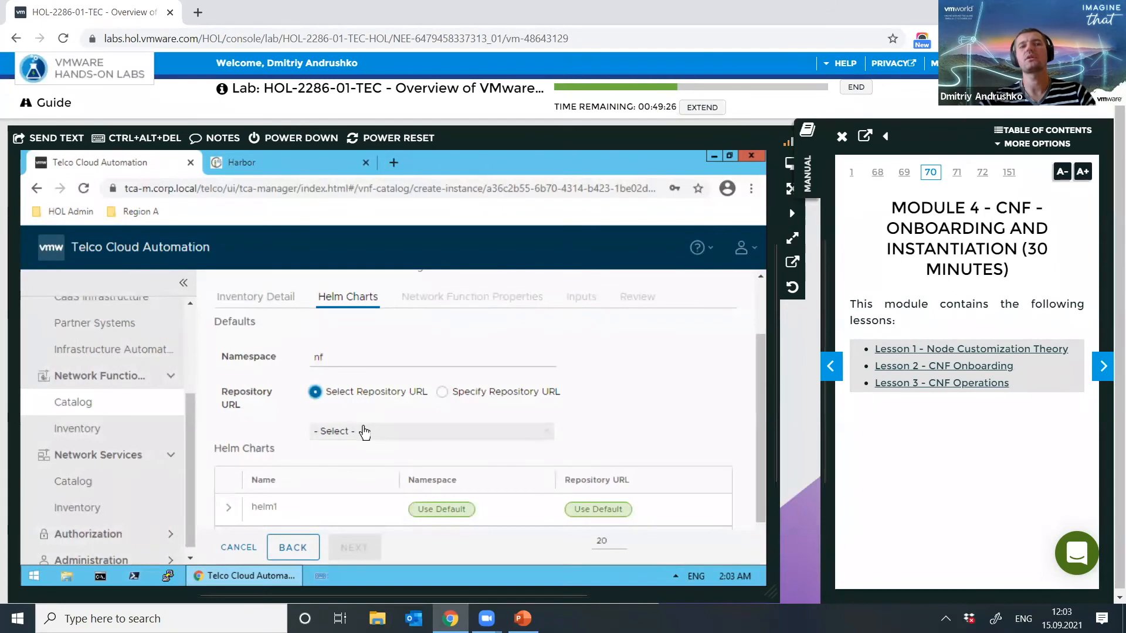
left_click(369, 432)
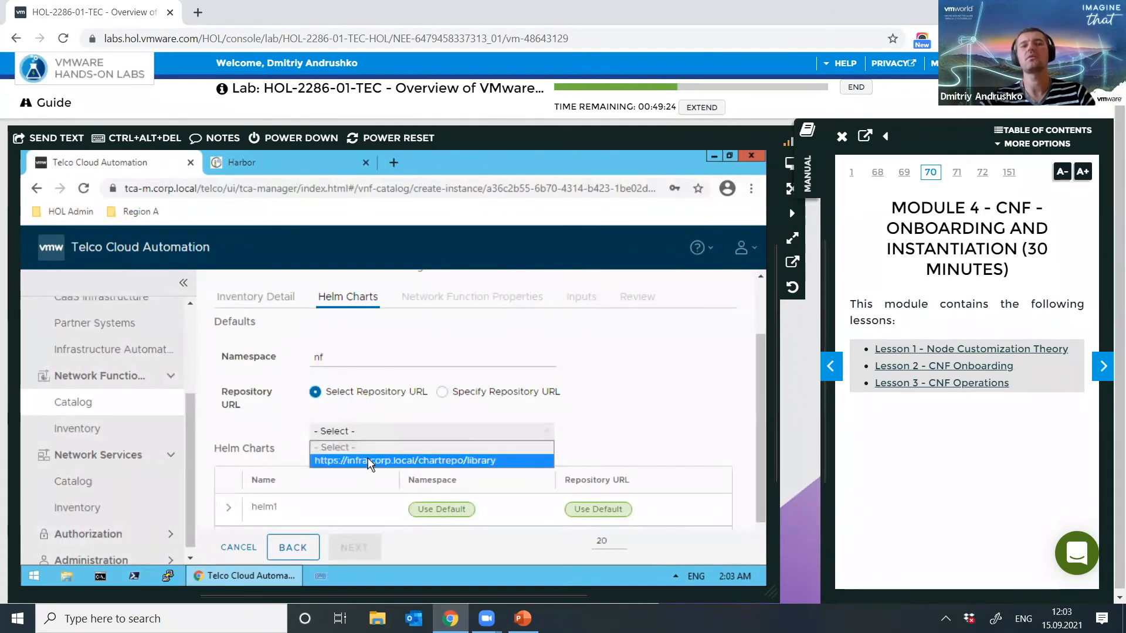
left_click(370, 462)
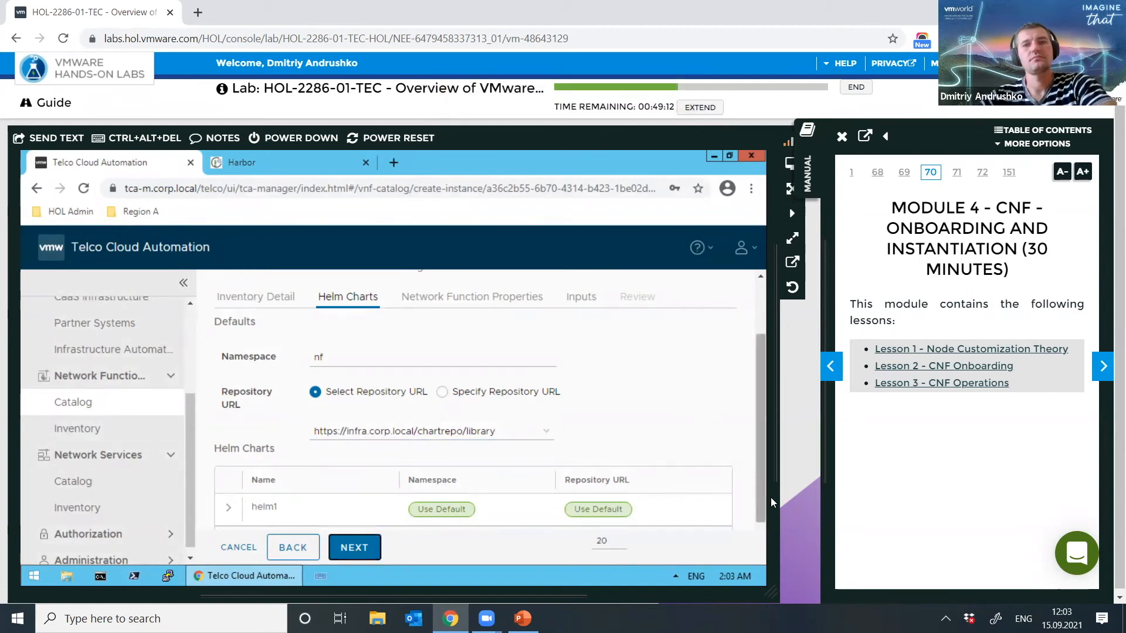
scroll(759, 497, "down", 1)
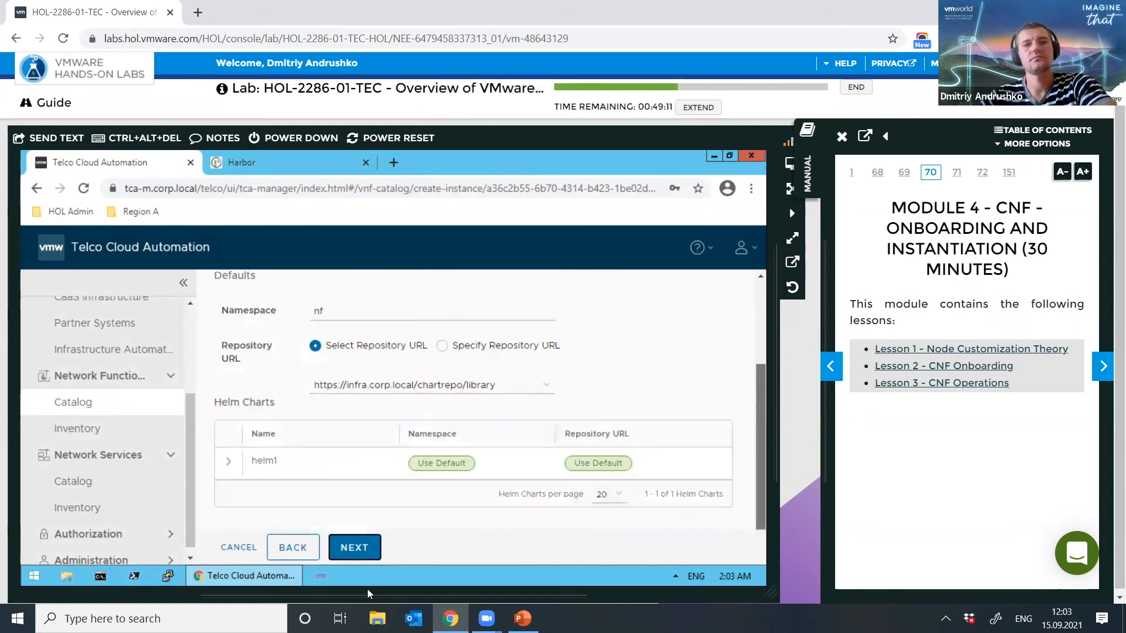
left_click(354, 549)
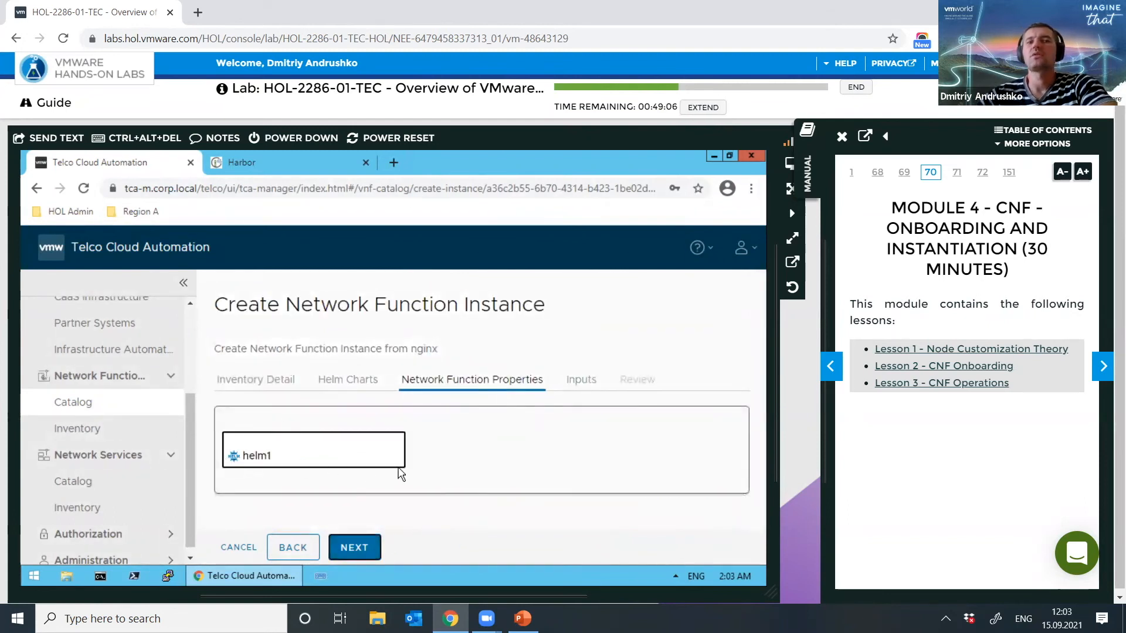
Step: Supply nginx-scale.yaml from the Desktop as the Helm1 input file and proceed to the review
left_click(367, 543)
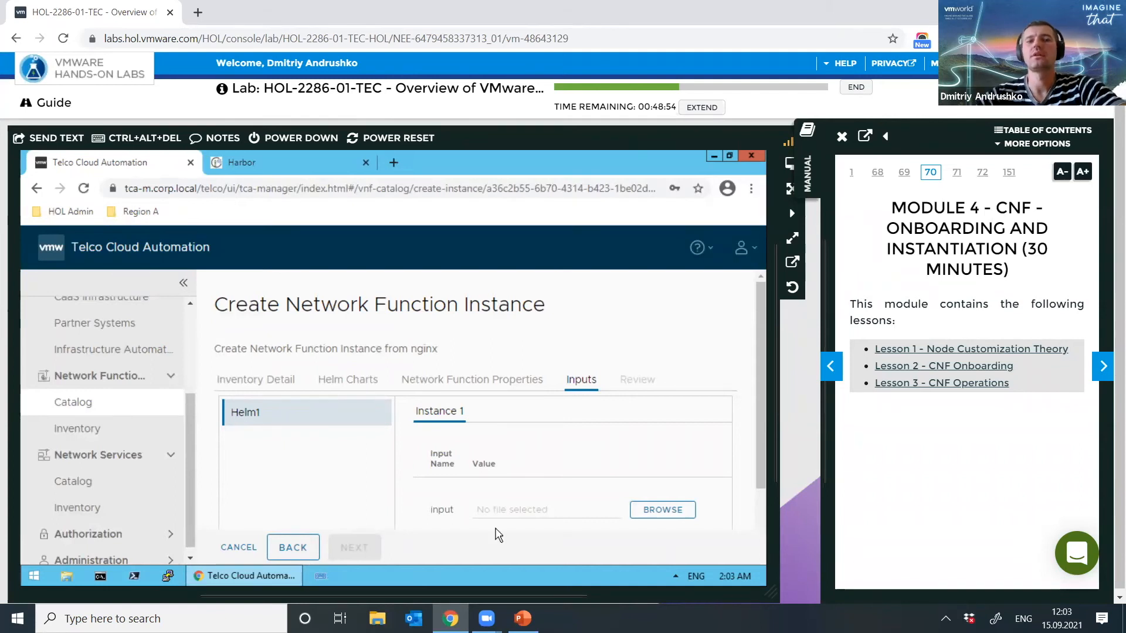
scroll(761, 451, "down", 2)
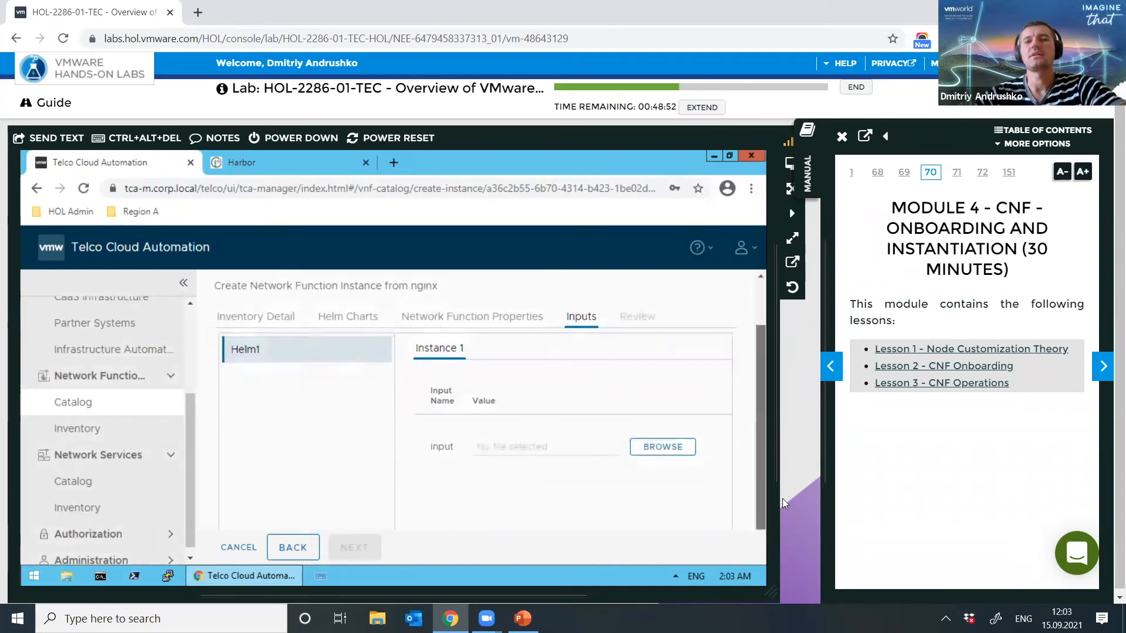
left_click(673, 423)
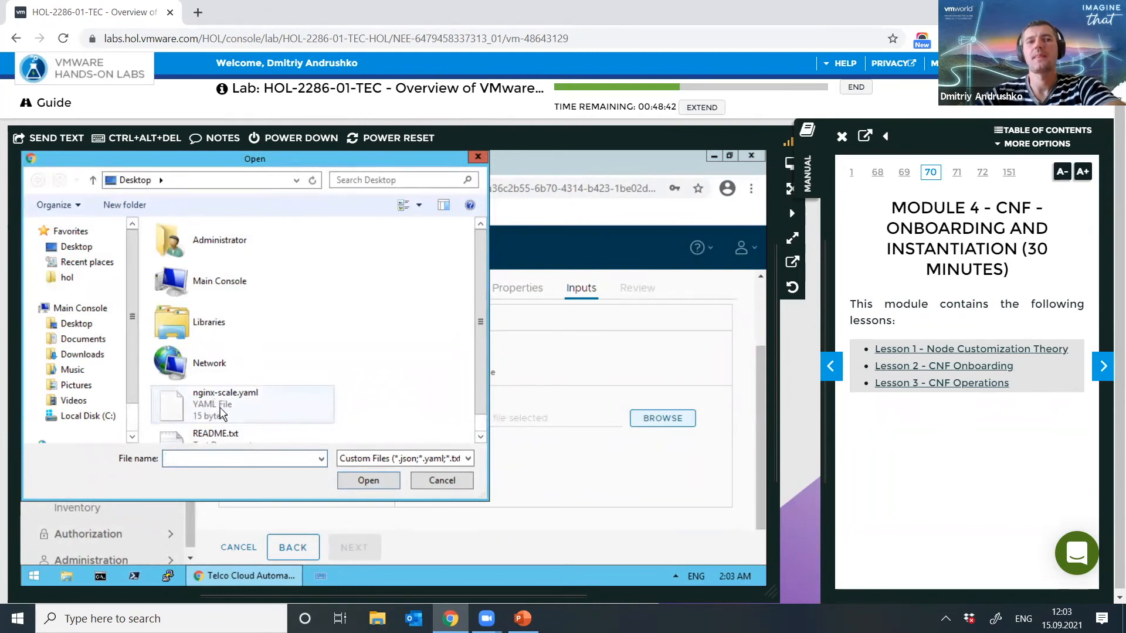
left_click(225, 411)
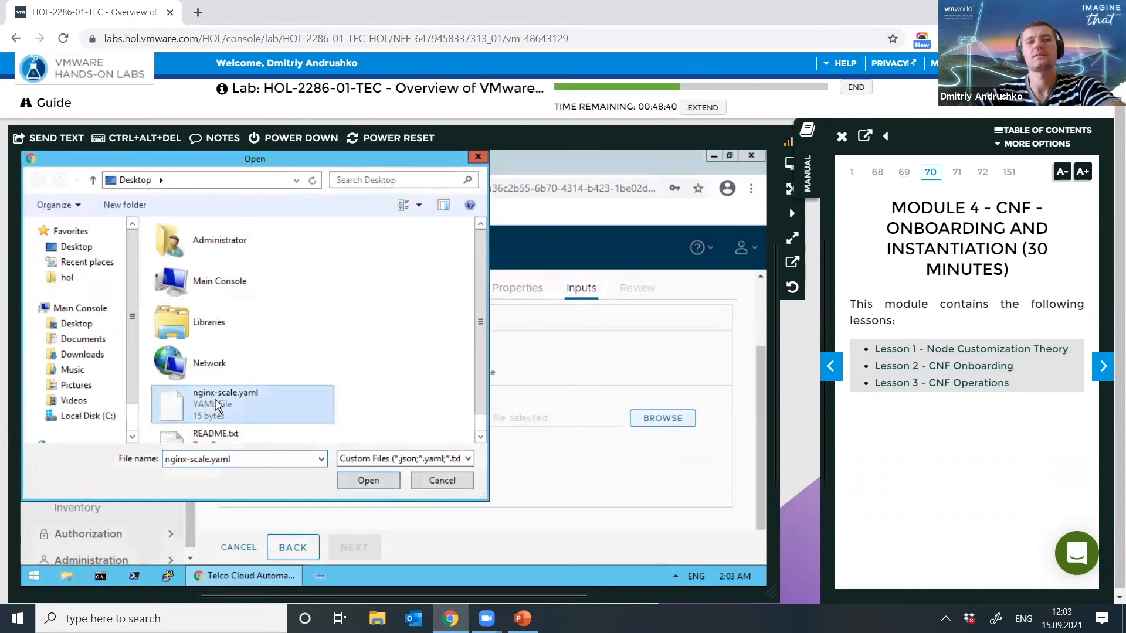
left_click(369, 479)
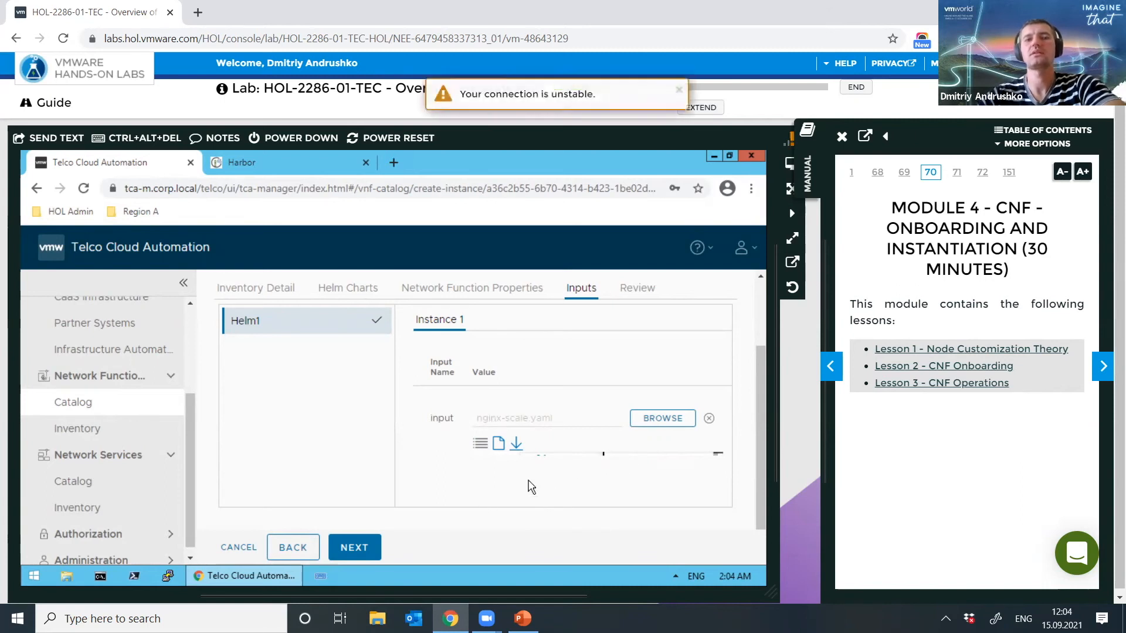
left_click(359, 550)
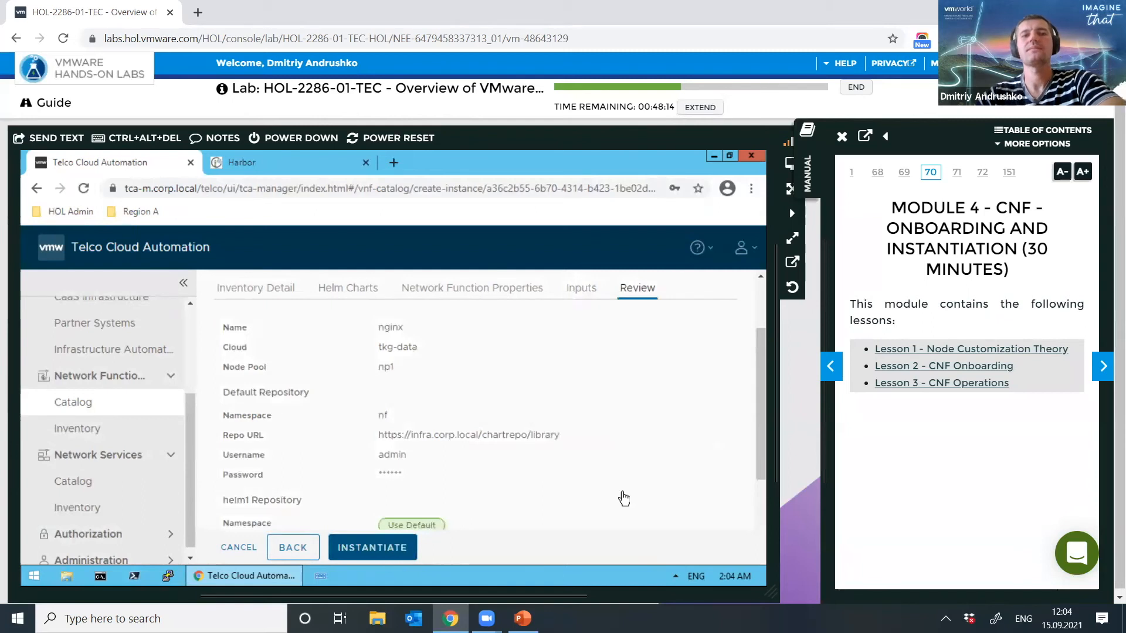
Step: Review the nginx instance's settings through to the helm1 properties and instantiate it
left_click_drag(763, 434, 753, 573)
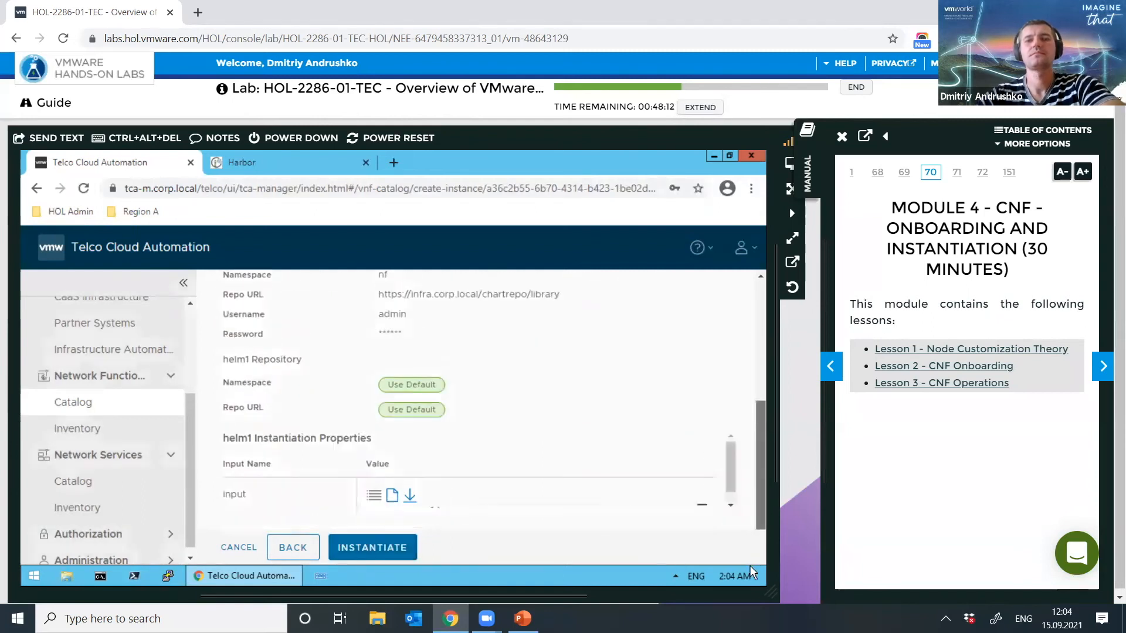
left_click_drag(730, 474, 734, 533)
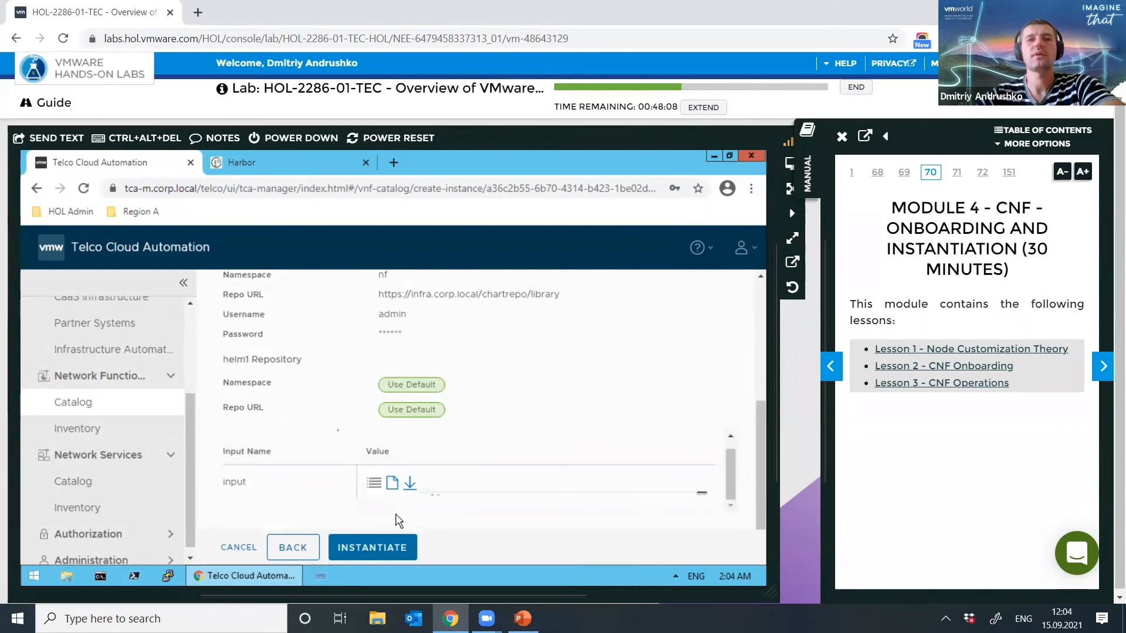
left_click(375, 551)
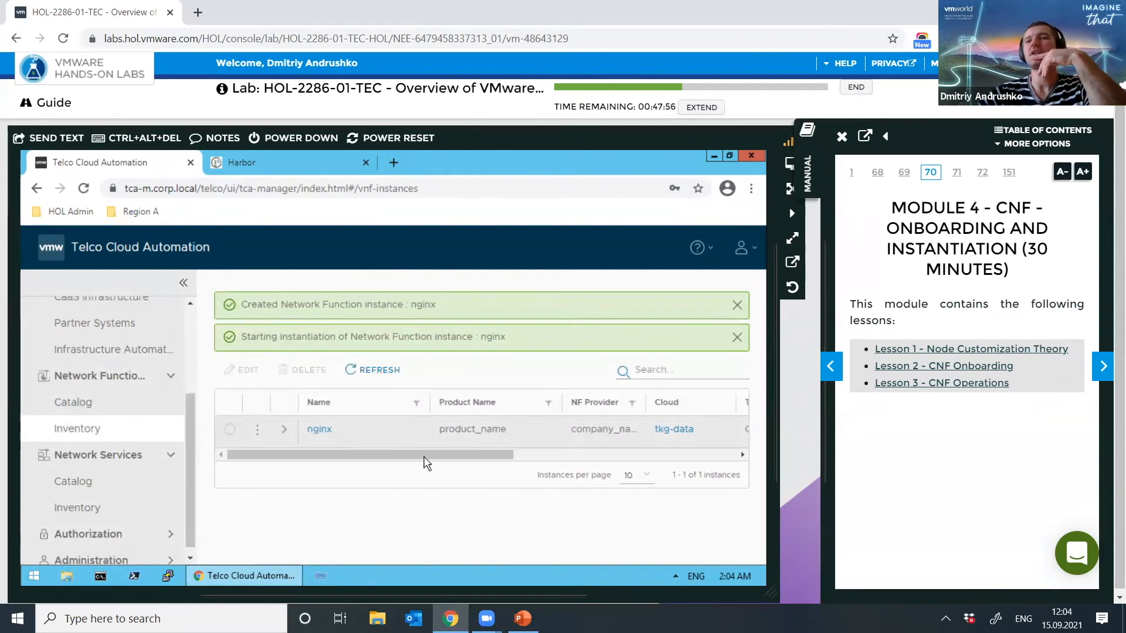
Step: Expand the nginx instance in the inventory and check its recent tasks for the instantiation progress
left_click(284, 433)
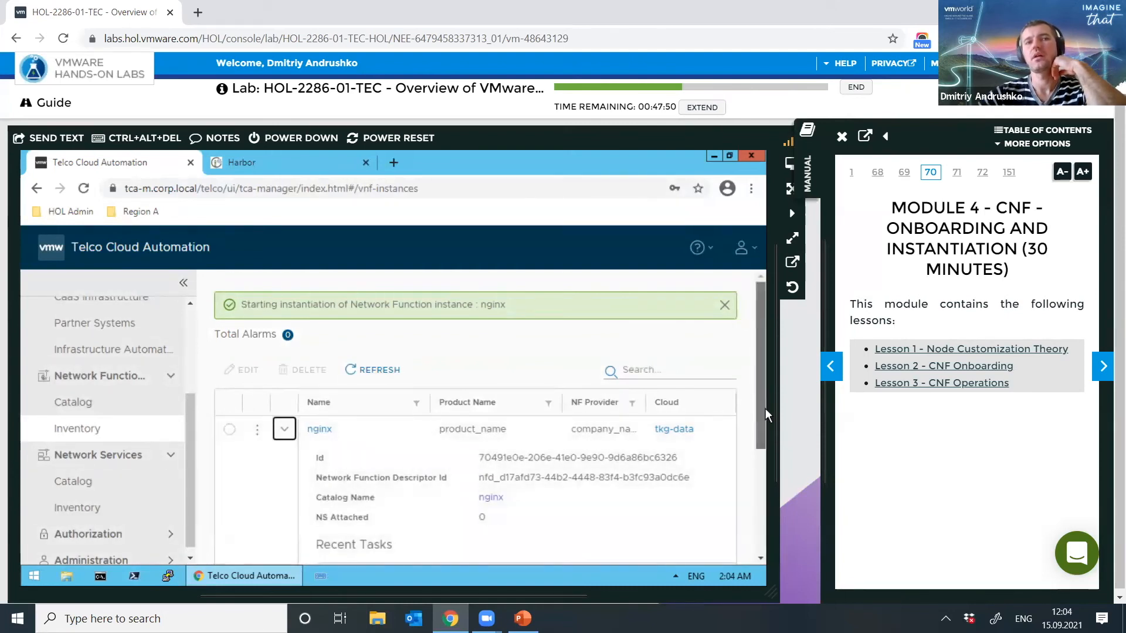
scroll(765, 408, "down", 1)
left_click_drag(784, 452, 786, 492)
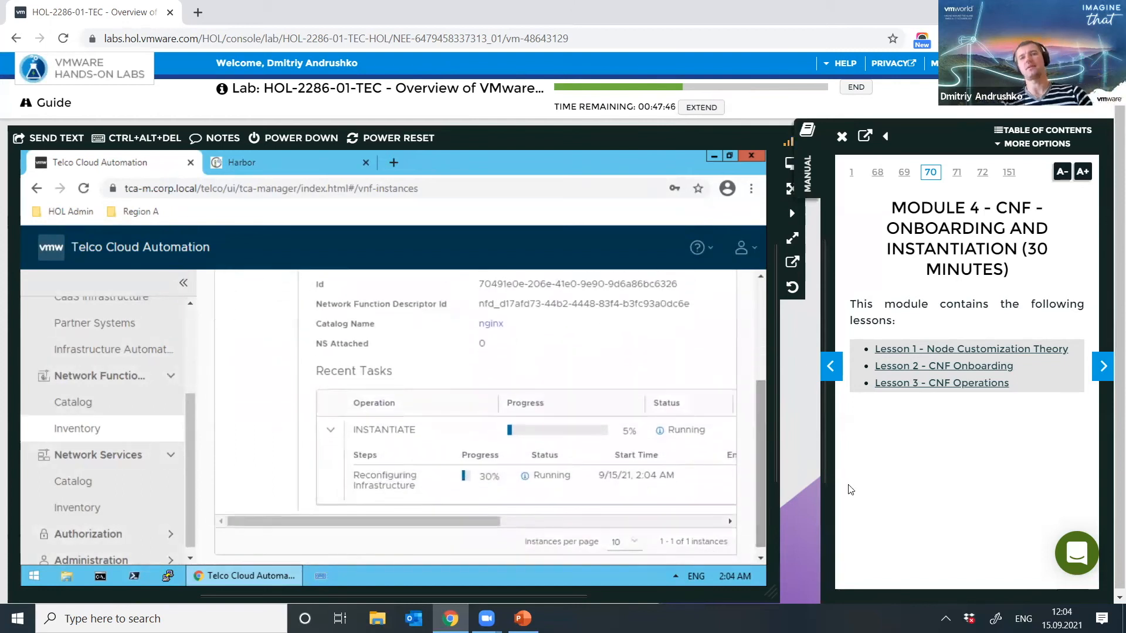
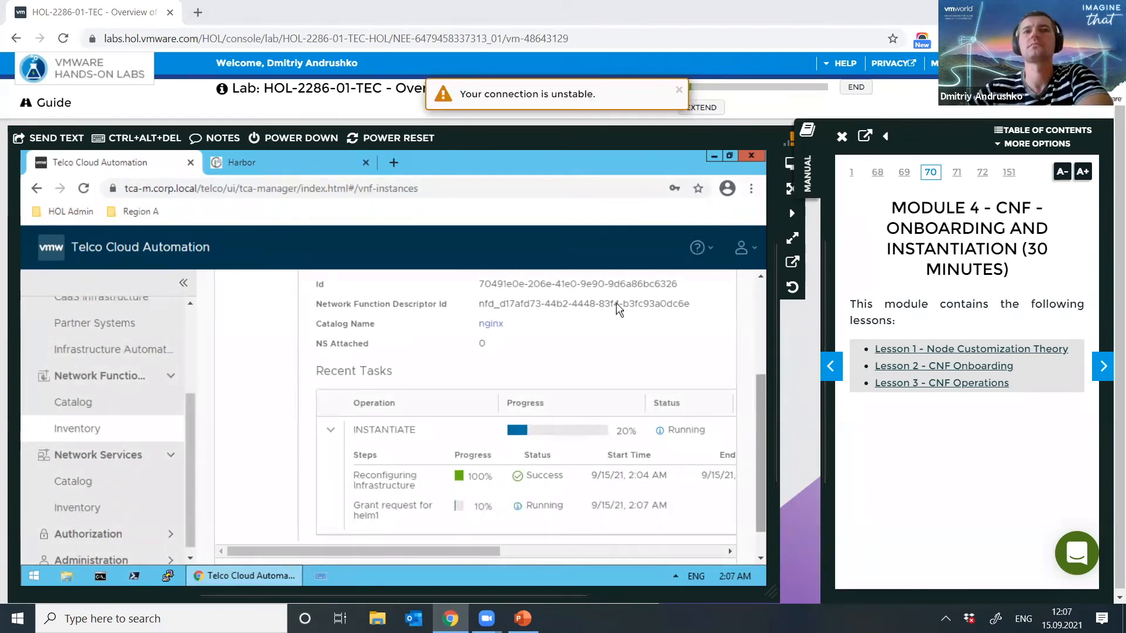
Step: Follow the nginx instantiation in its recent tasks, checking each step's progress, status, start and end times and description
left_click_drag(448, 558, 526, 557)
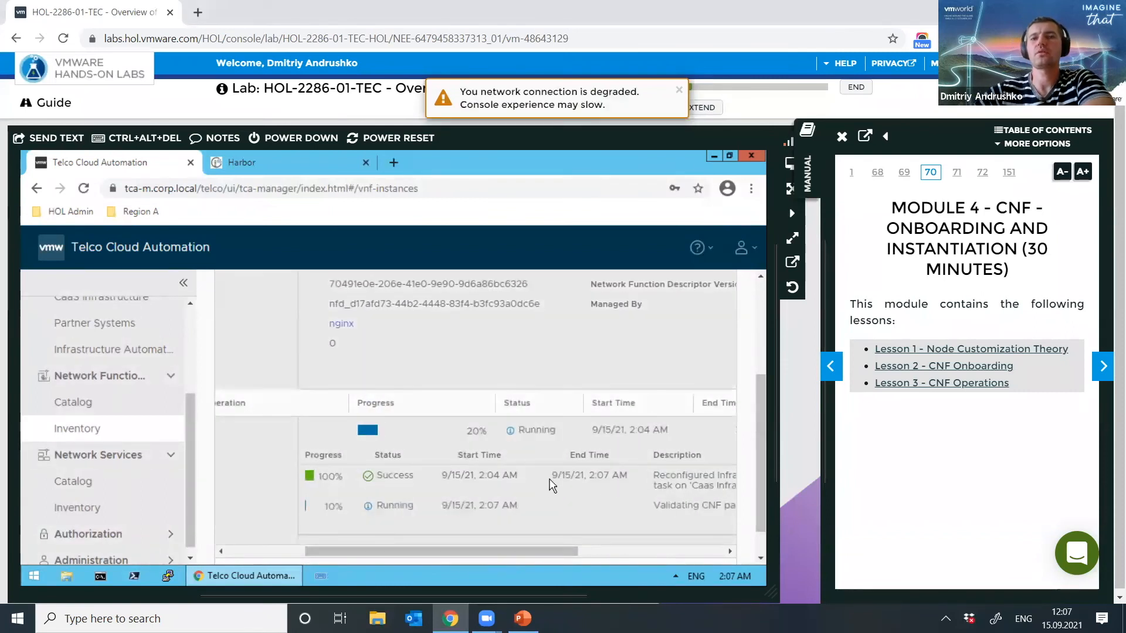
left_click_drag(467, 556, 390, 560)
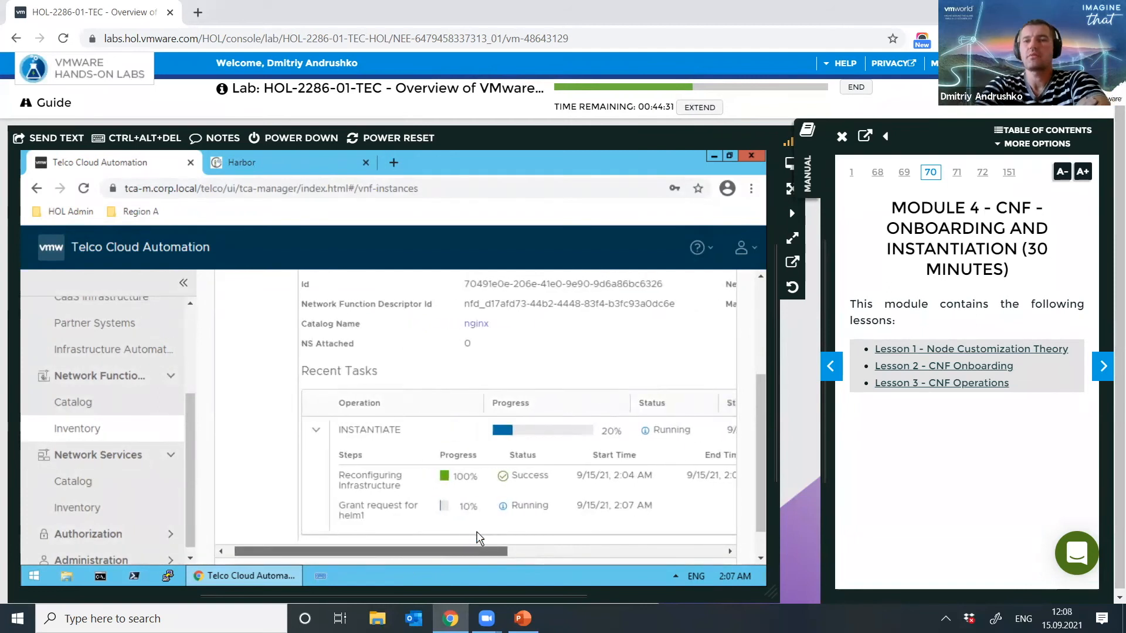
scroll(478, 533, "right", 3)
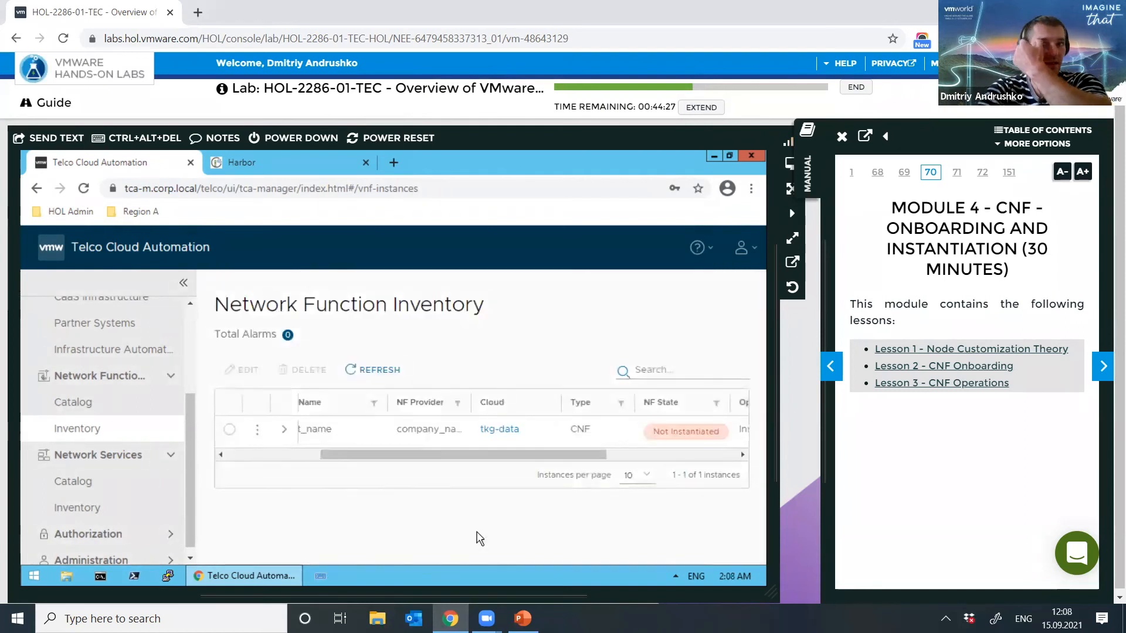
left_click(284, 433)
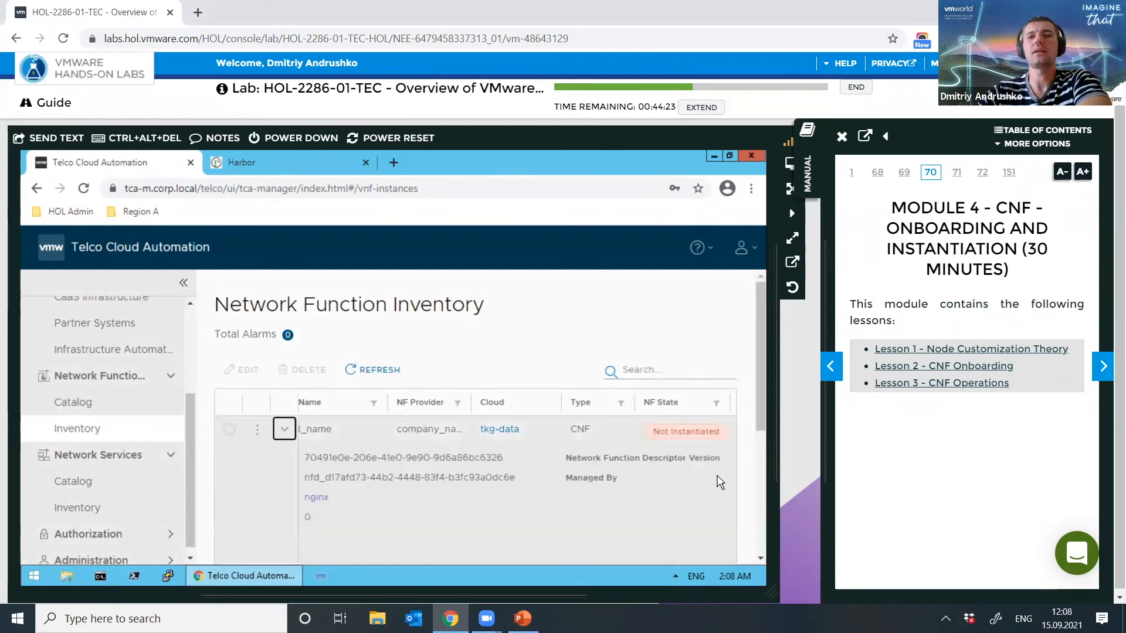
left_click_drag(762, 404, 765, 506)
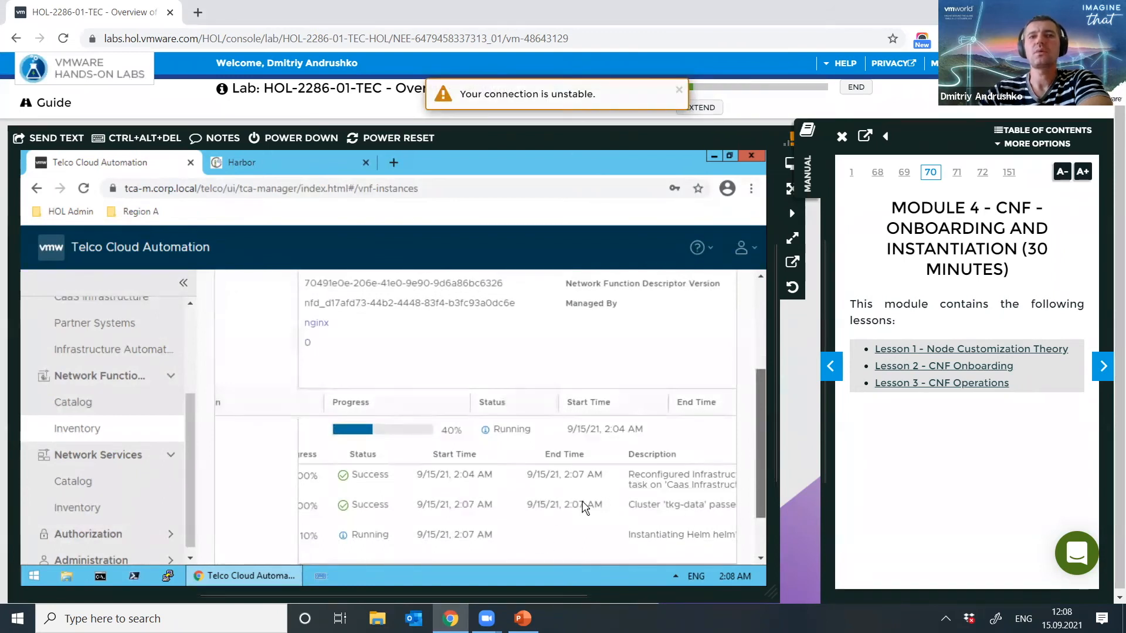
scroll(704, 527, "down", 1)
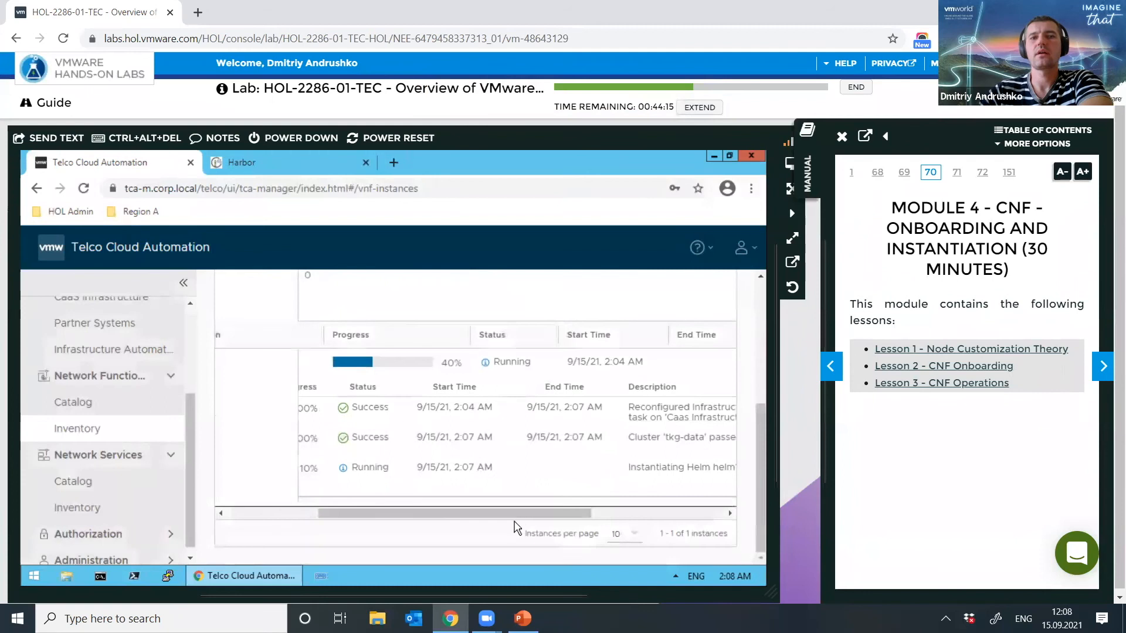
left_click_drag(496, 516, 421, 518)
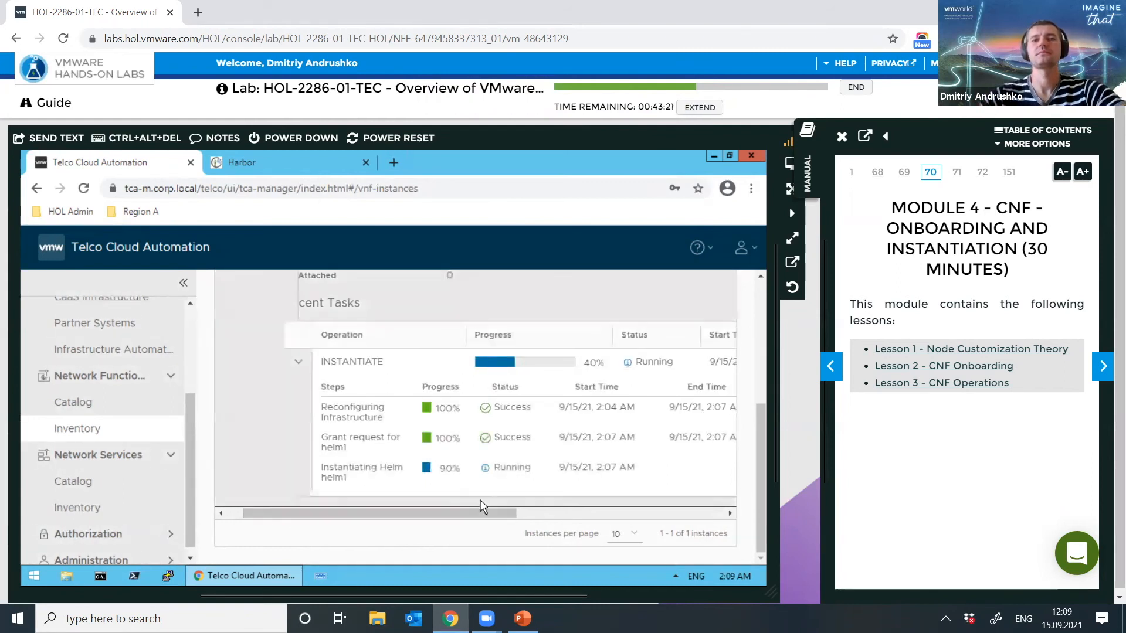
left_click_drag(458, 512, 455, 512)
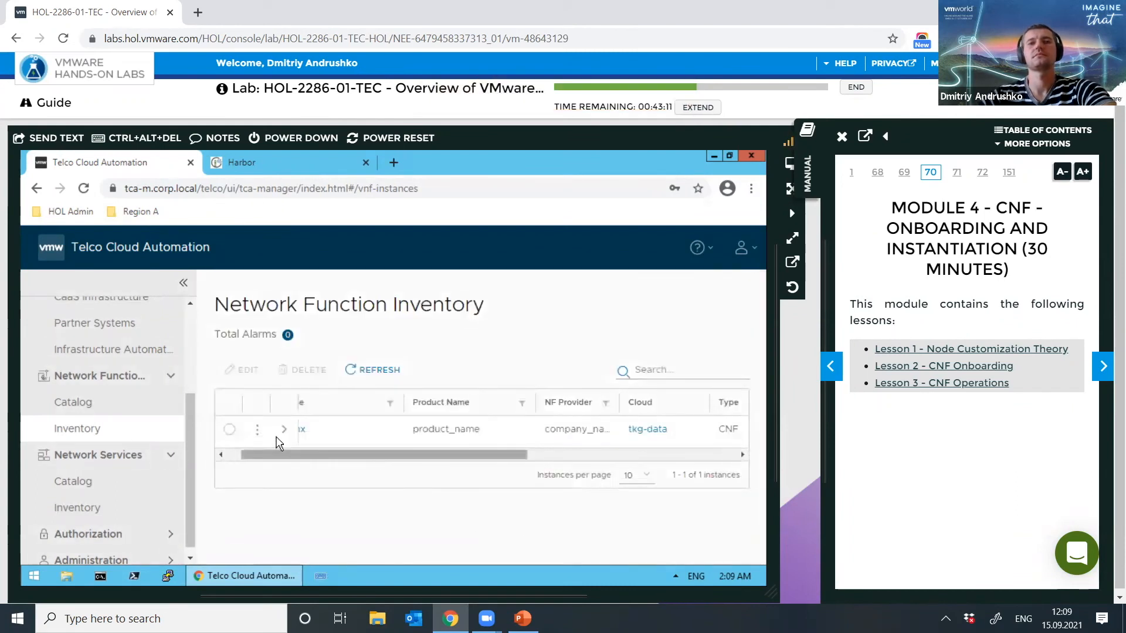
Step: Expand the nginx instance again and review the INSTANTIATE task's steps through the Helm instantiation
left_click(283, 429)
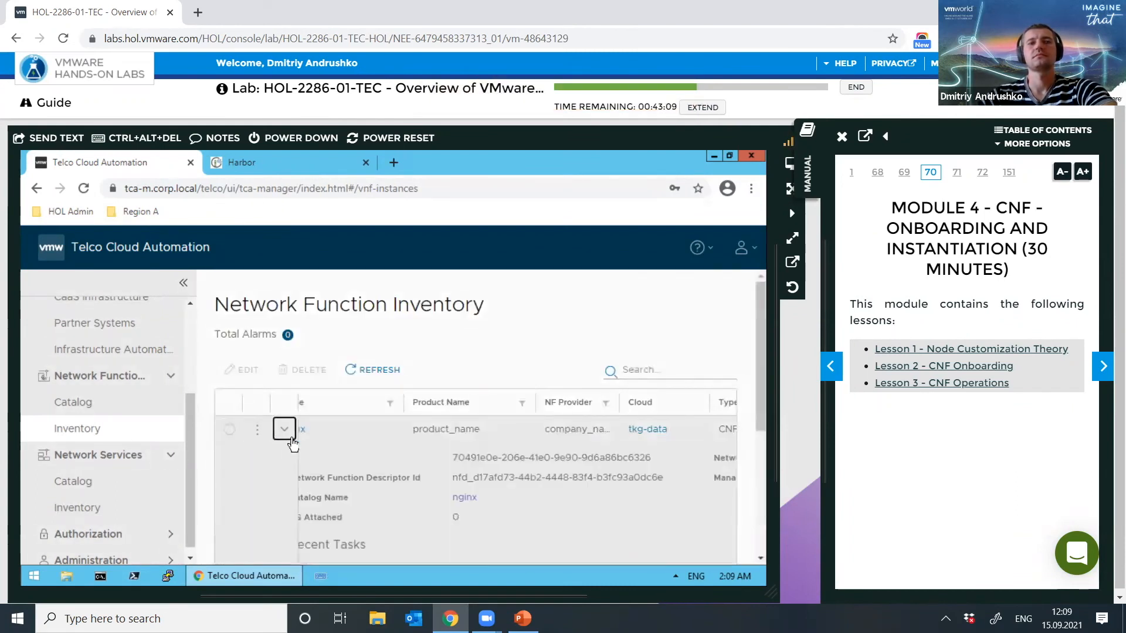
scroll(352, 477, "down", 4)
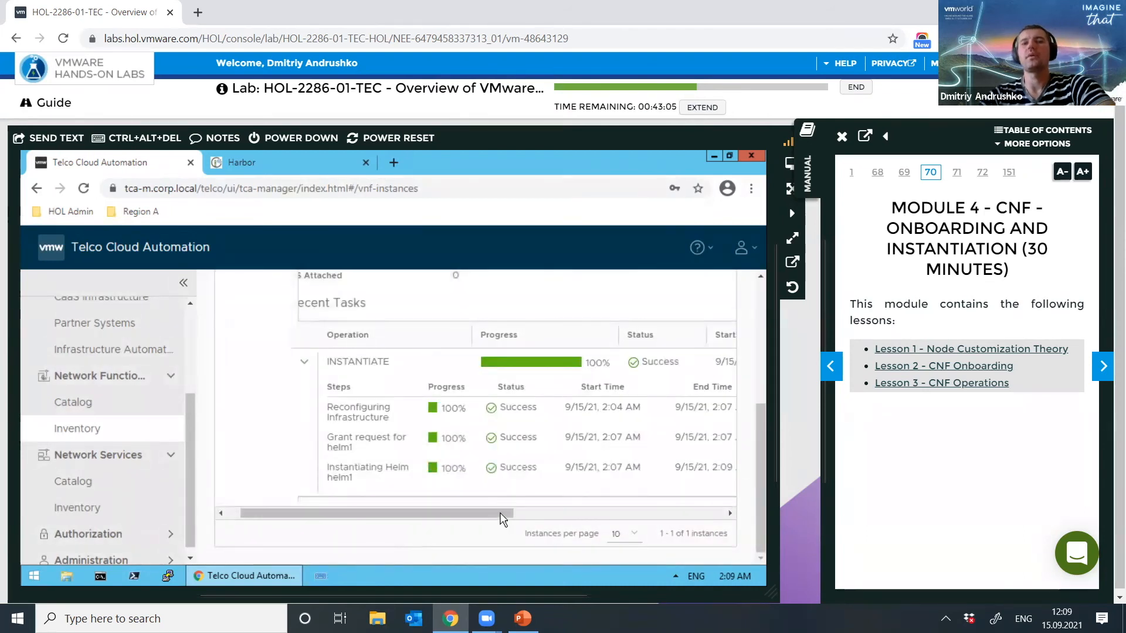
scroll(521, 520, "right", 3)
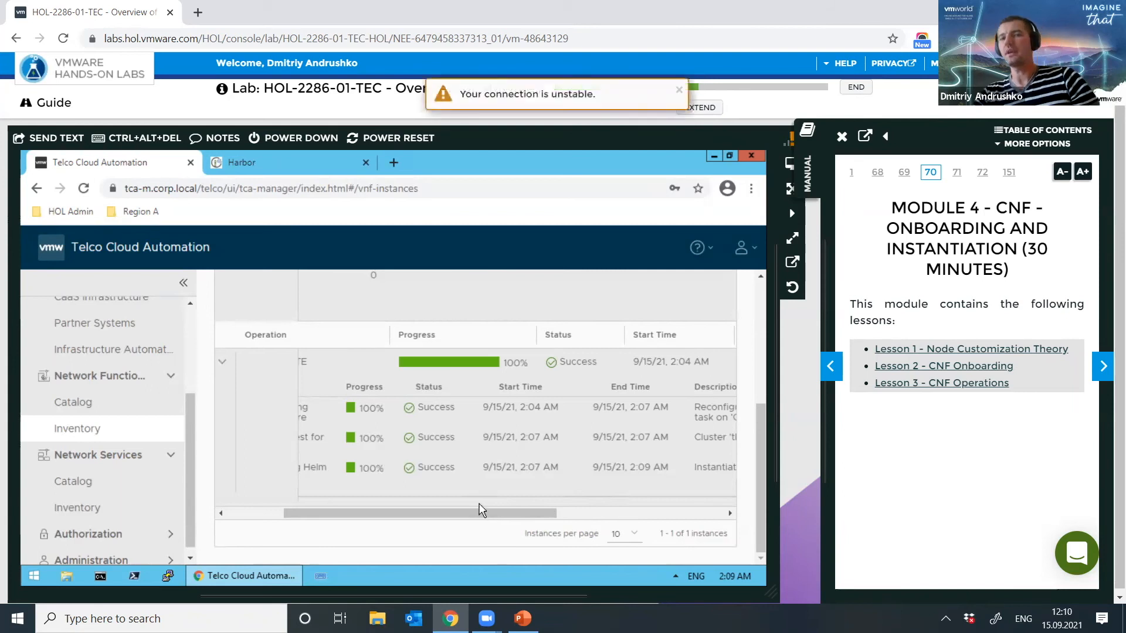
left_click_drag(495, 516, 397, 519)
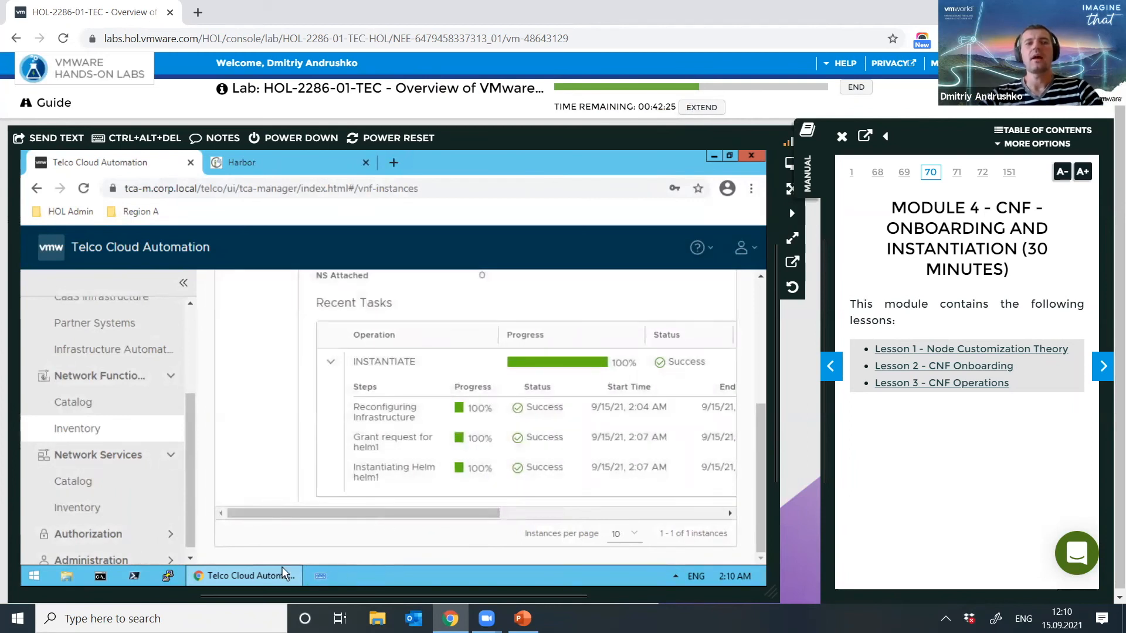
Step: Switch to PuTTY and open an SSH connection with the saved tkg-data session
left_click(169, 576)
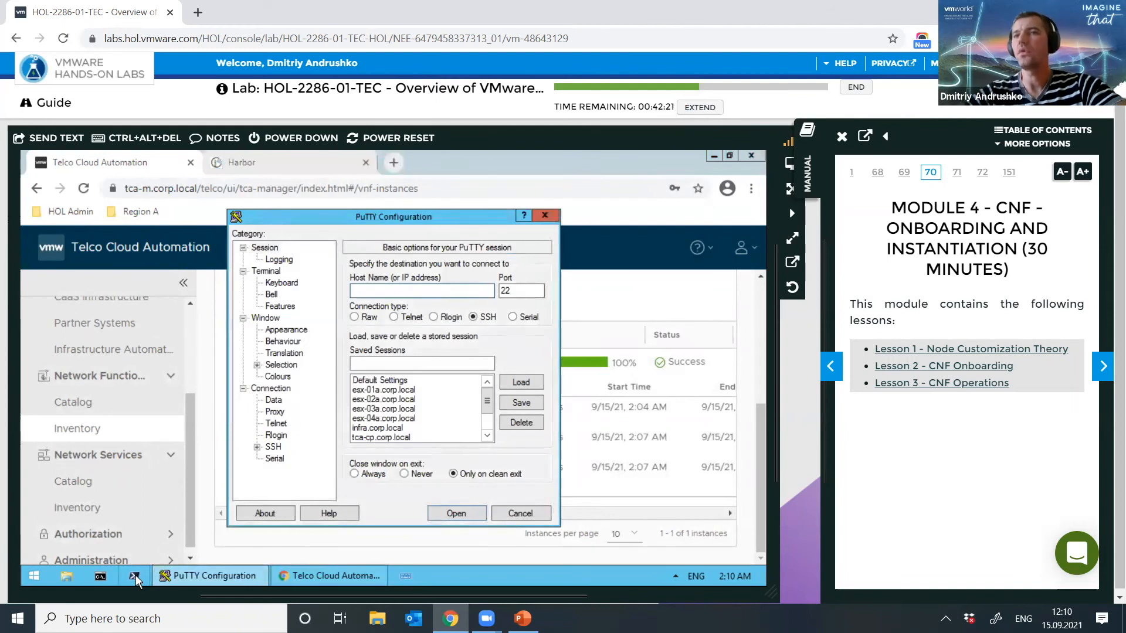
left_click(487, 437)
left_click(487, 437)
left_click(487, 436)
left_click(488, 436)
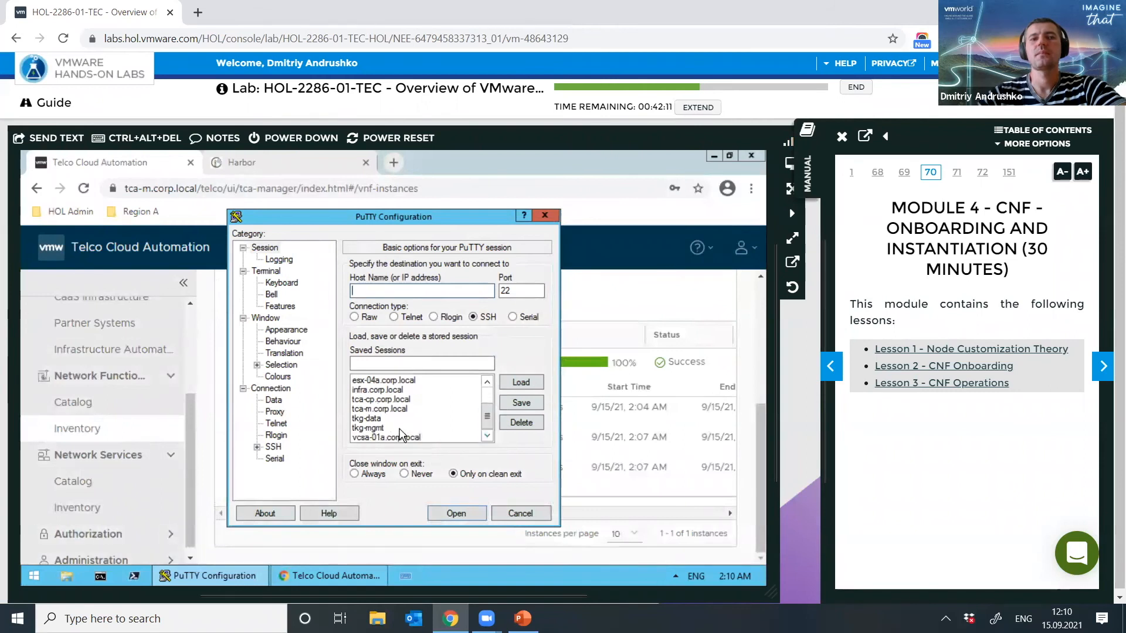
left_click(396, 419)
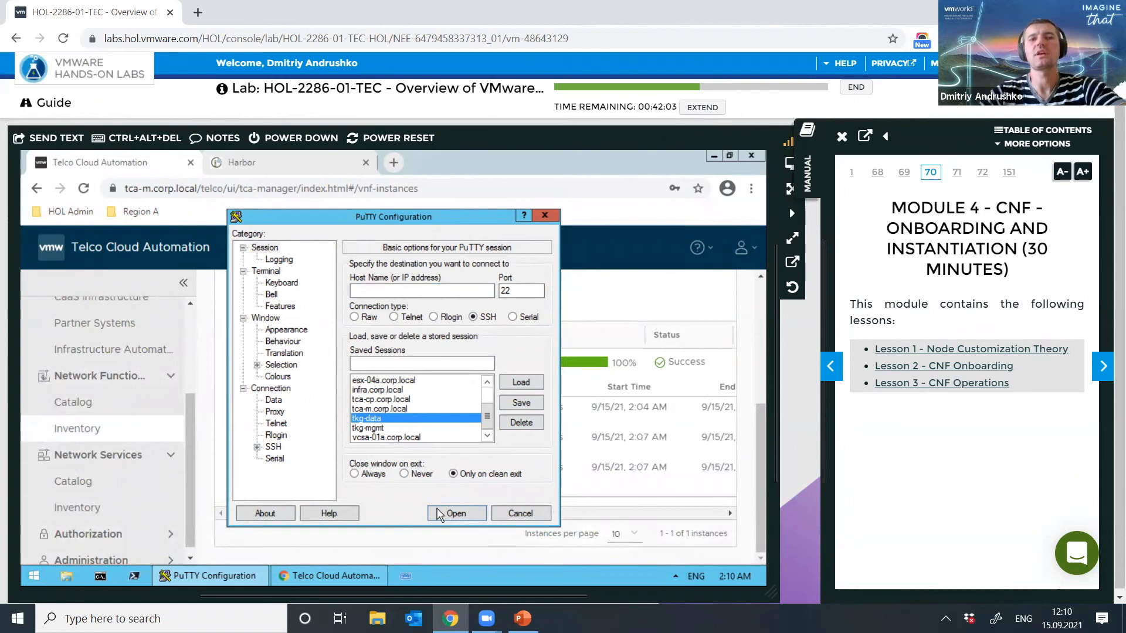
key("Return")
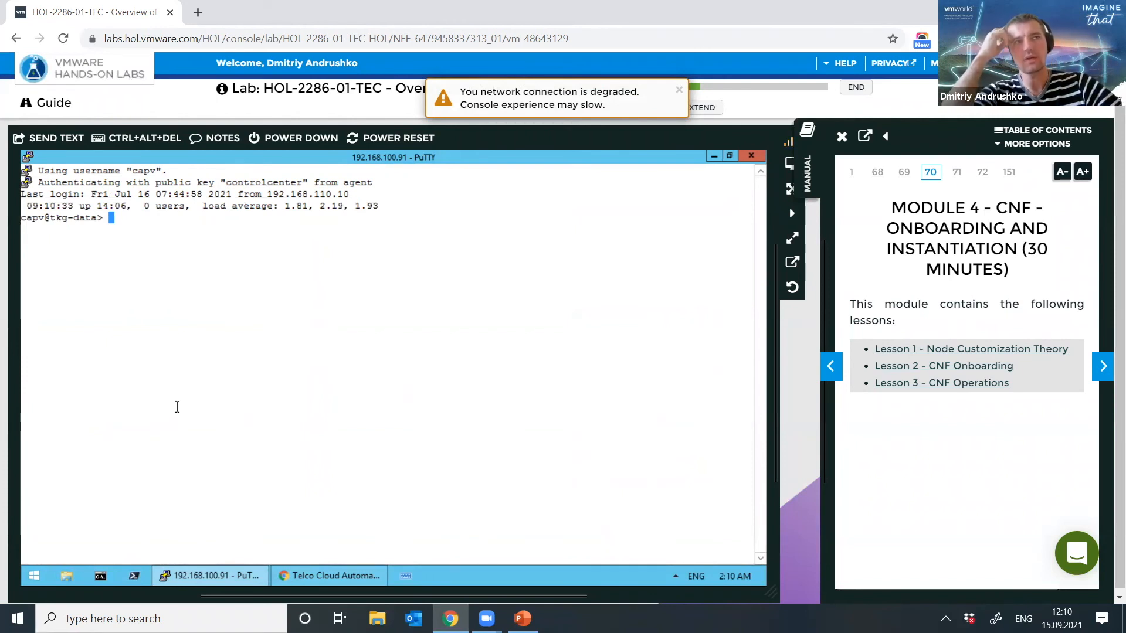
Step: List the cluster's namespaces with kubectl get ns and check the age of the nf namespace
type("kubec")
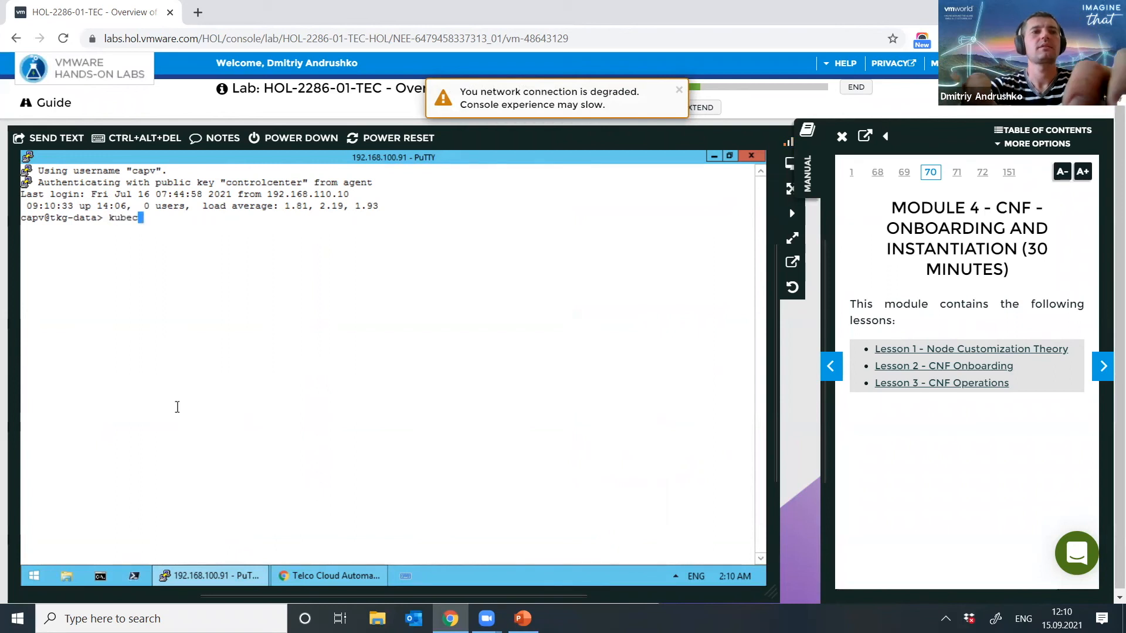
type("tl get n")
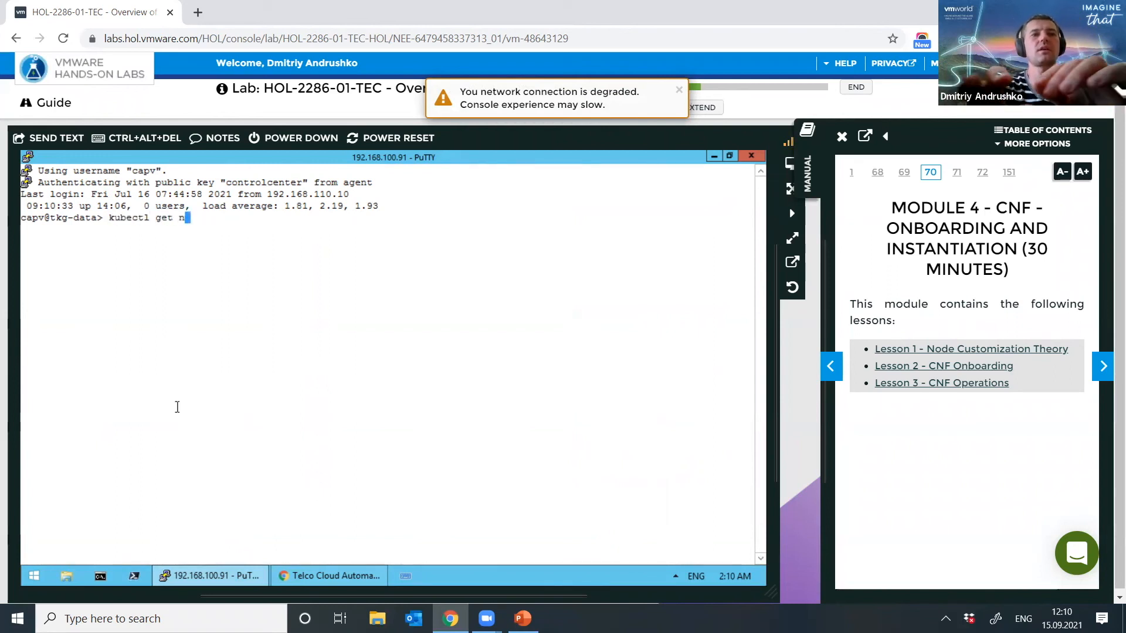
key("Return")
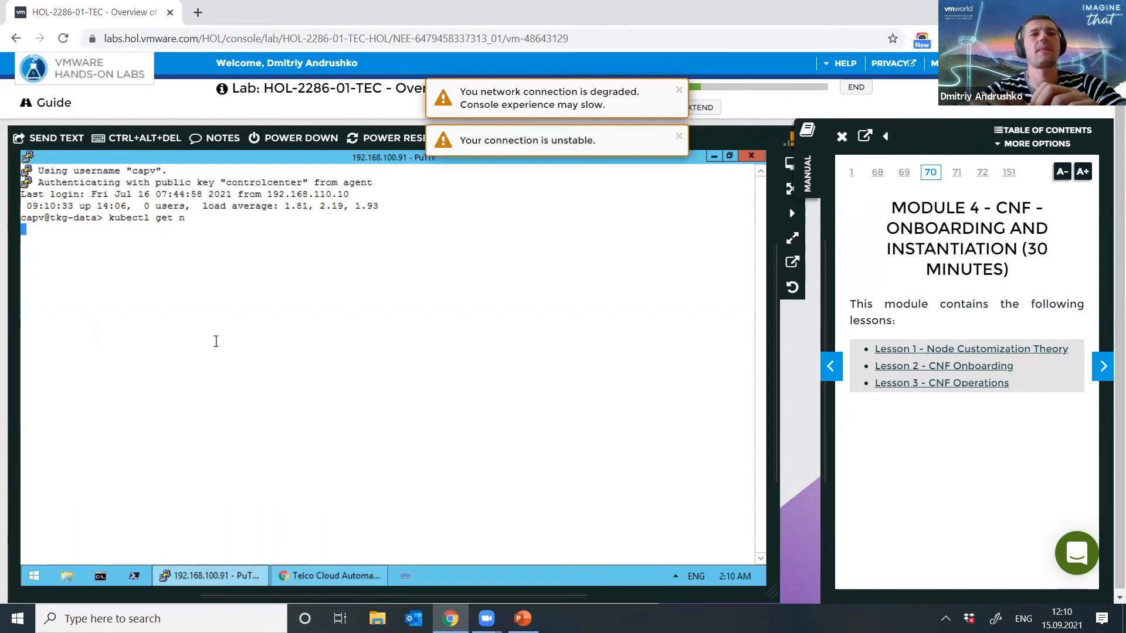
left_click(679, 140)
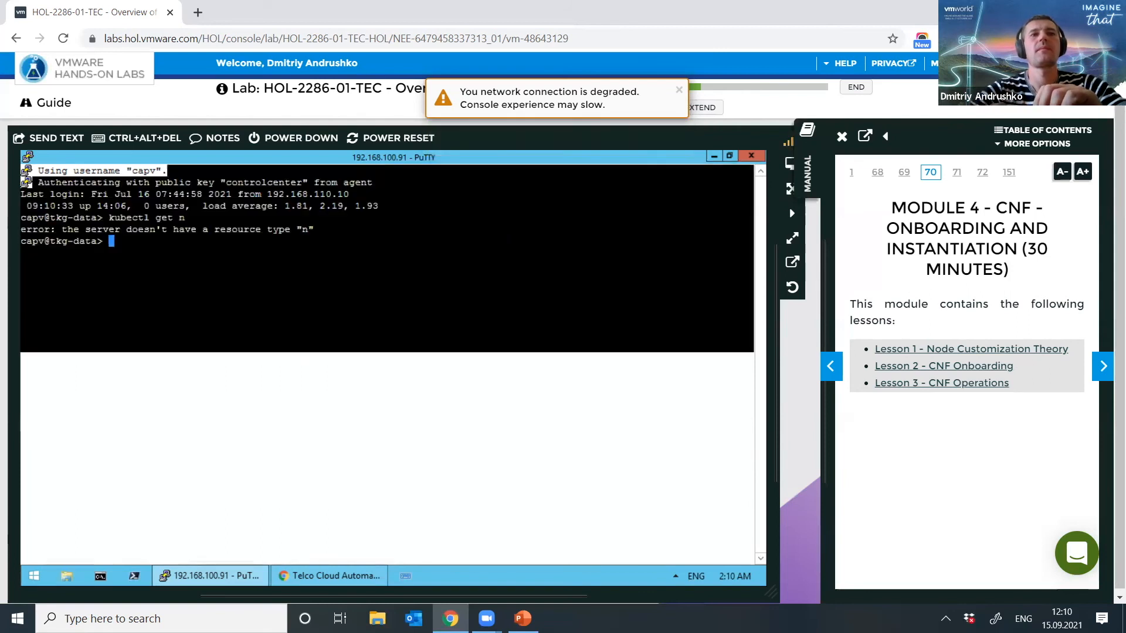
key("Up")
type("s")
key("Return")
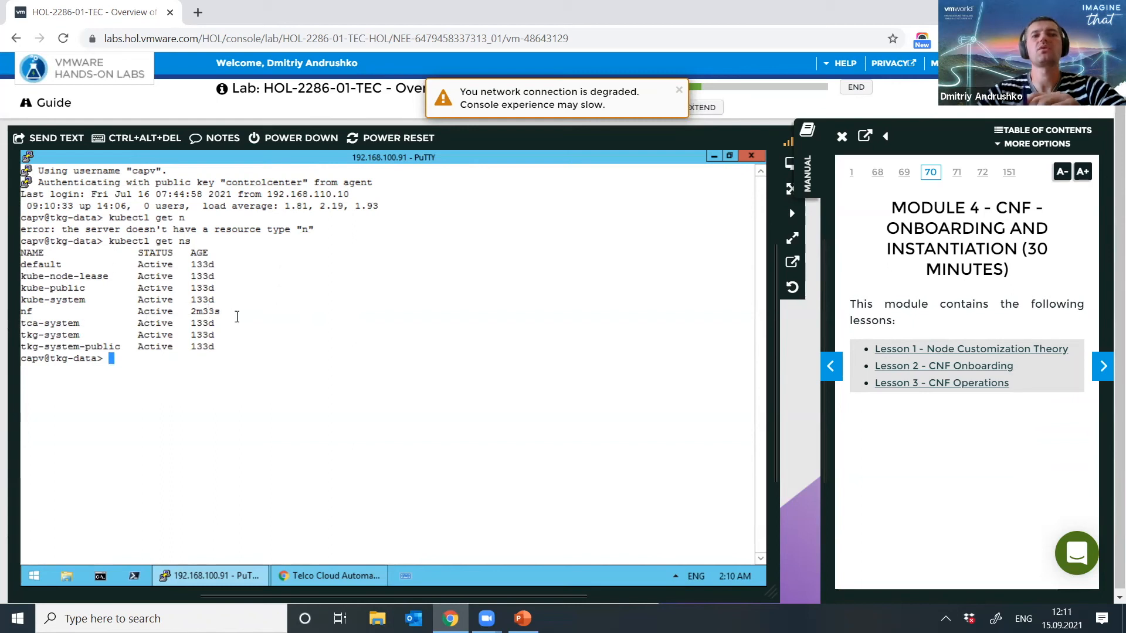
left_click_drag(191, 312, 238, 324)
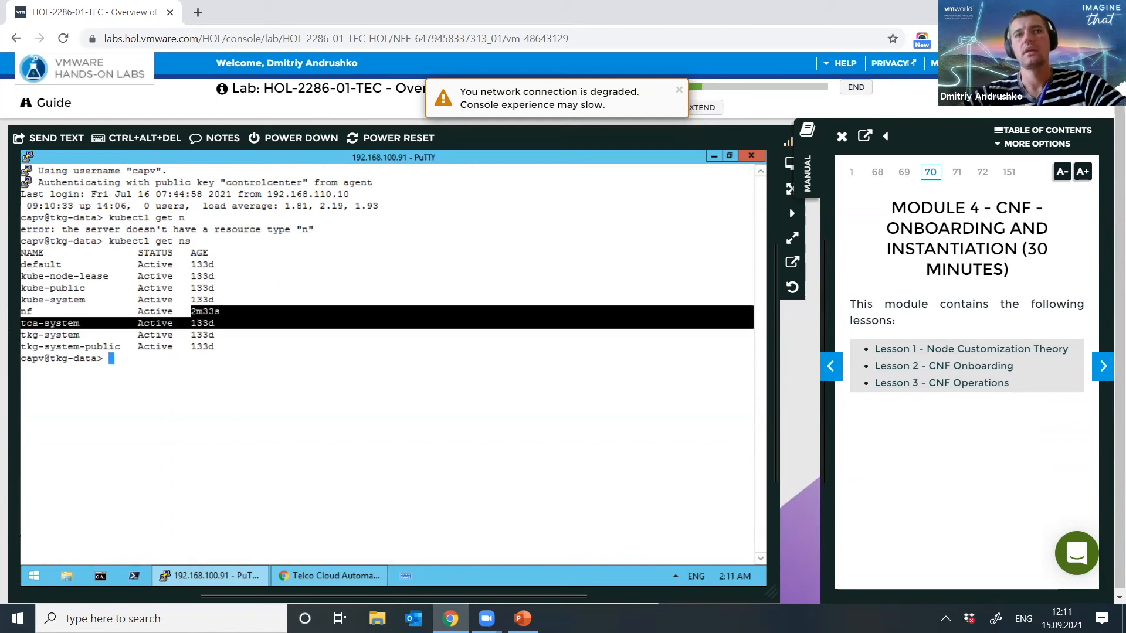
left_click(217, 319)
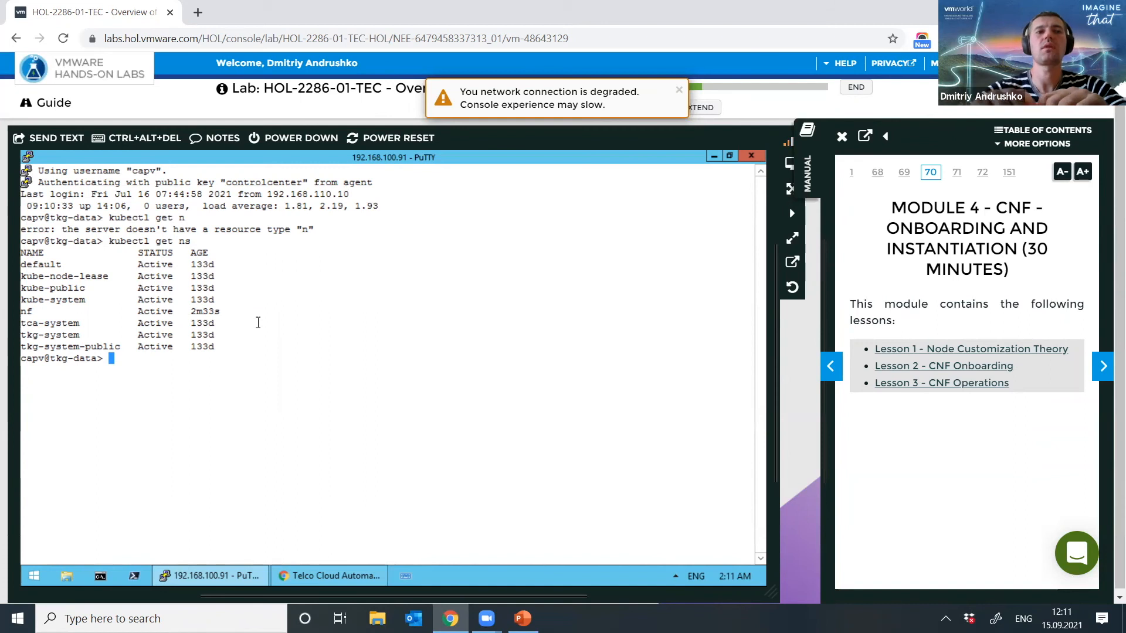
Step: List the pods in the nf namespace with kubectl get po -n nf and examine the nginx pods
type("kubectl get")
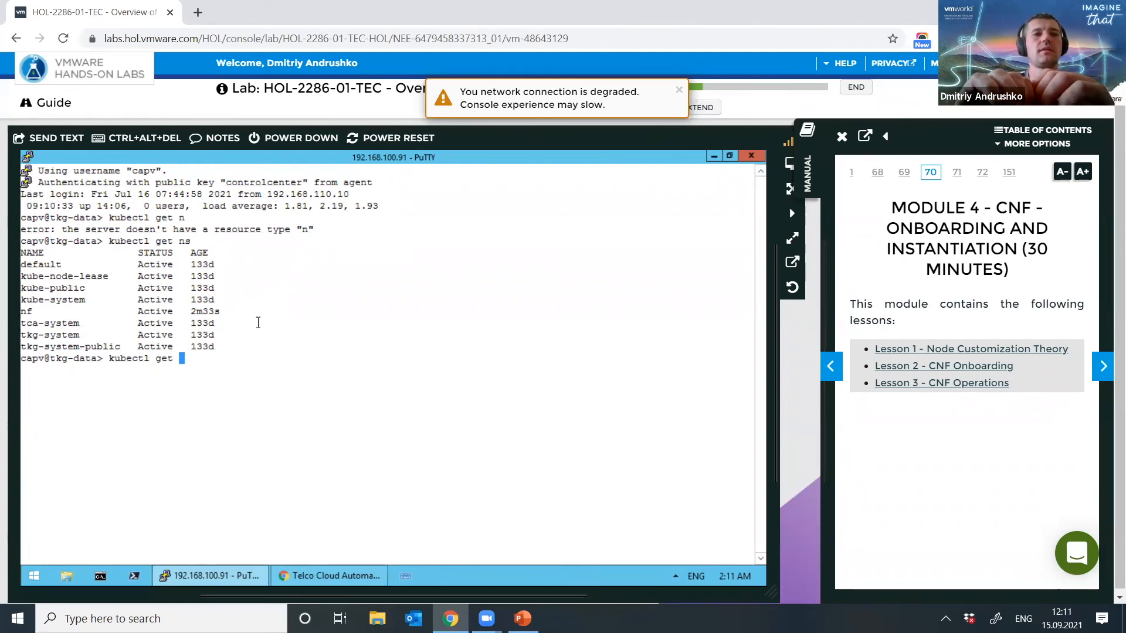
type("po -n nf")
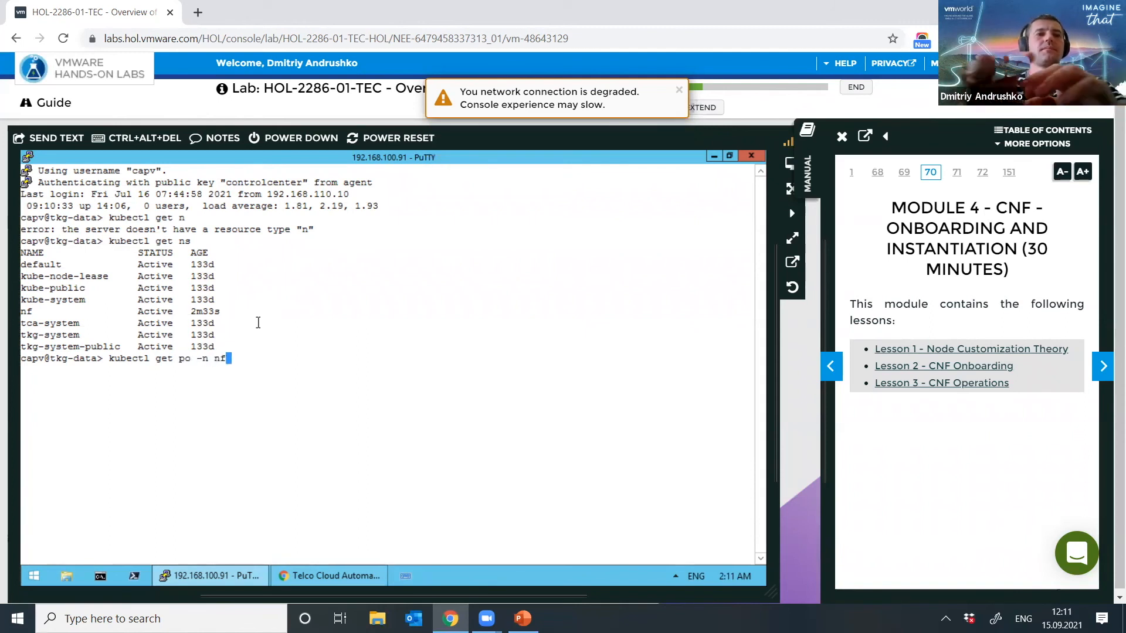
key("Return")
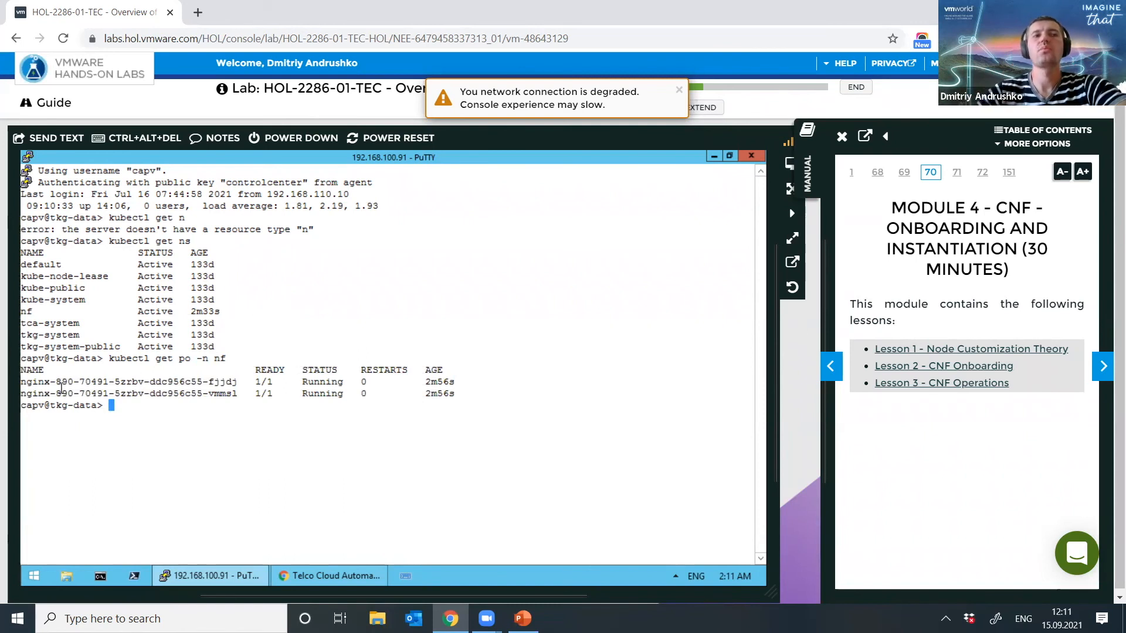
left_click_drag(61, 382, 187, 382)
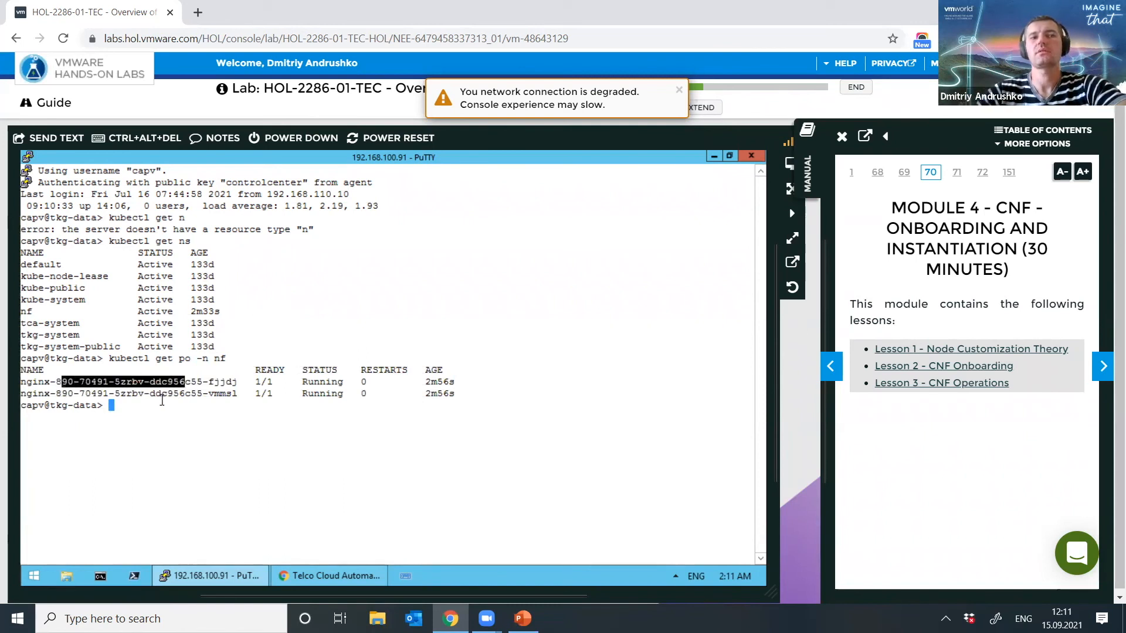
left_click(174, 410)
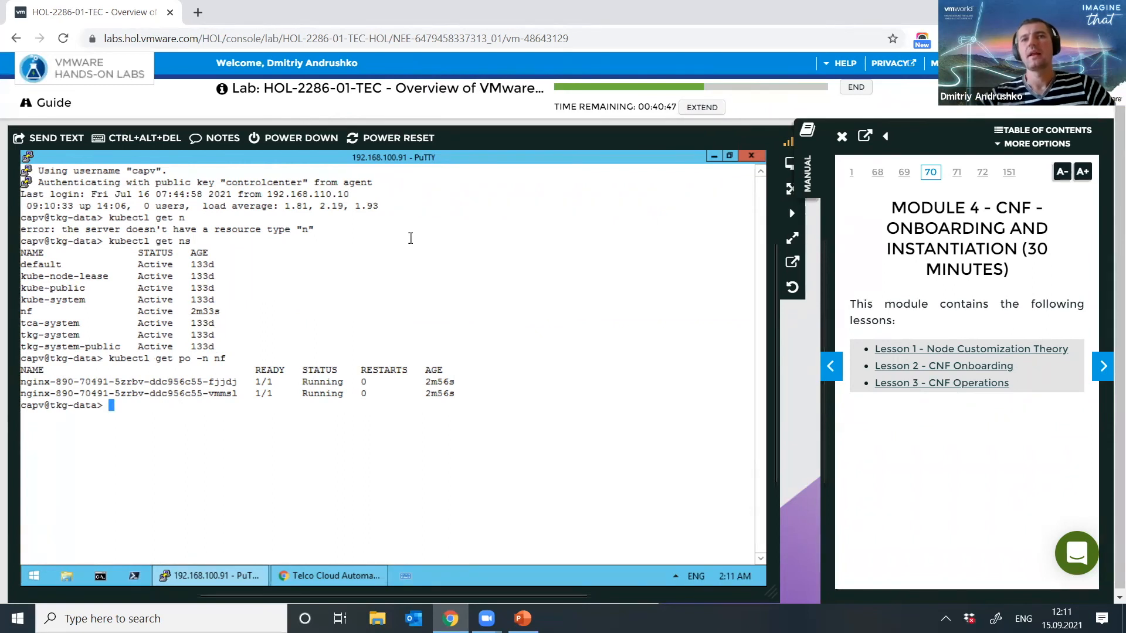
Step: Switch back to Telco Cloud Automation in Chrome and view the Network Services inventory
left_click(712, 156)
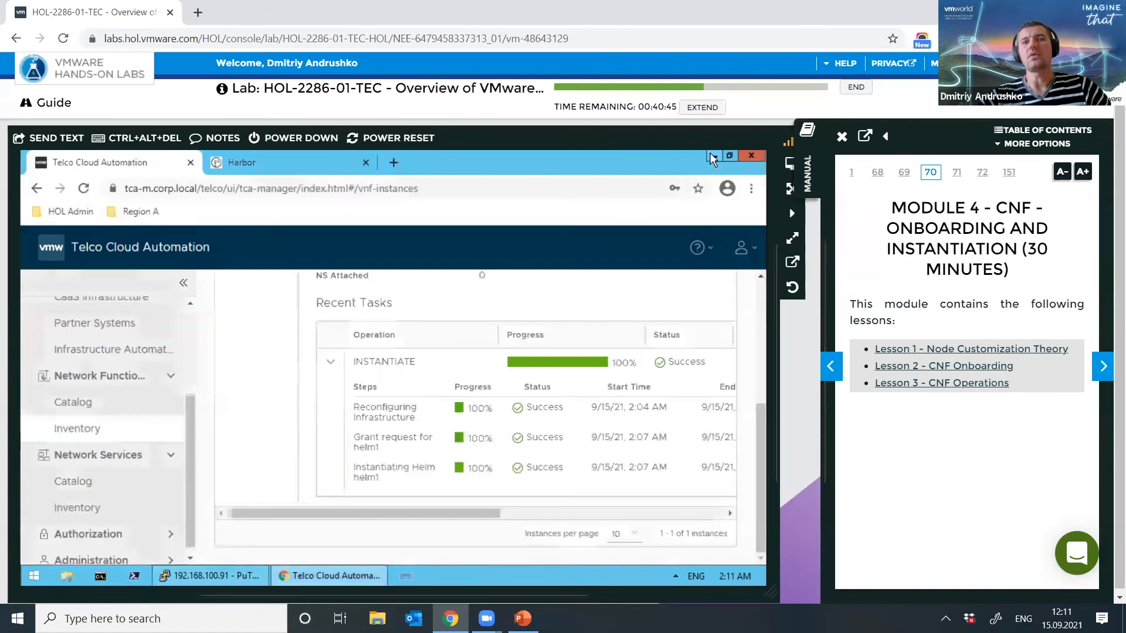
left_click(325, 573)
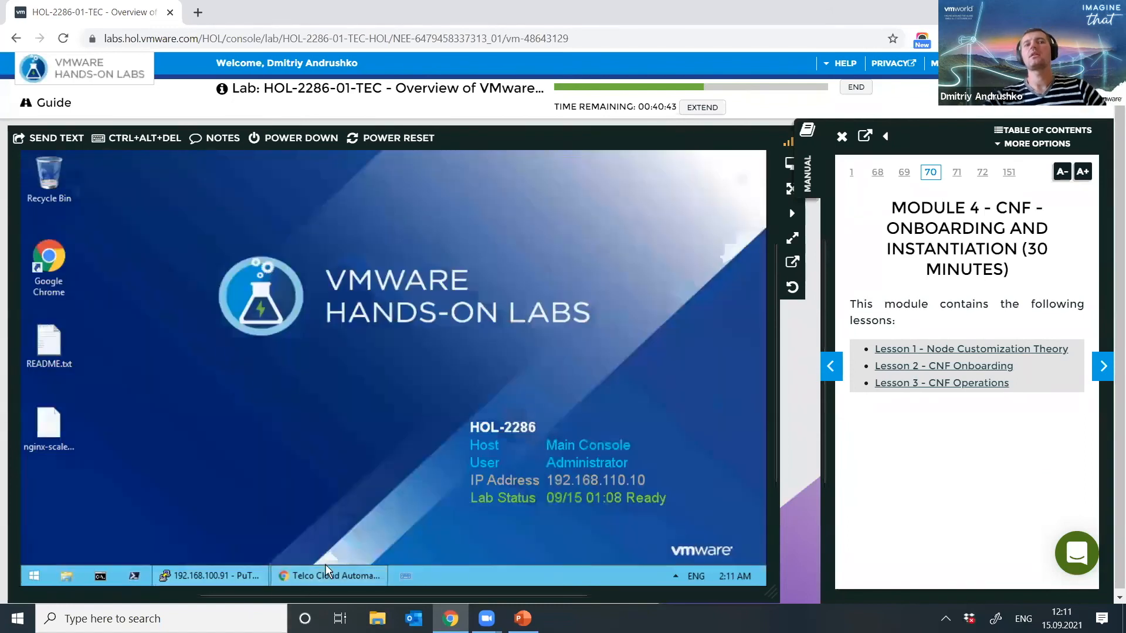
left_click(304, 575)
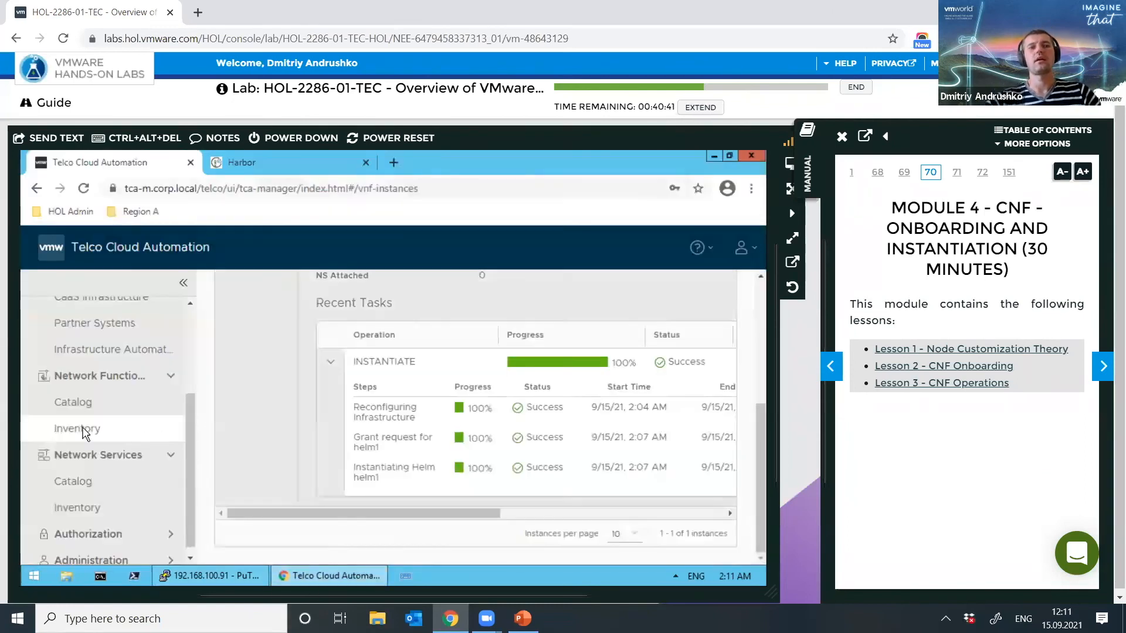
left_click(116, 533)
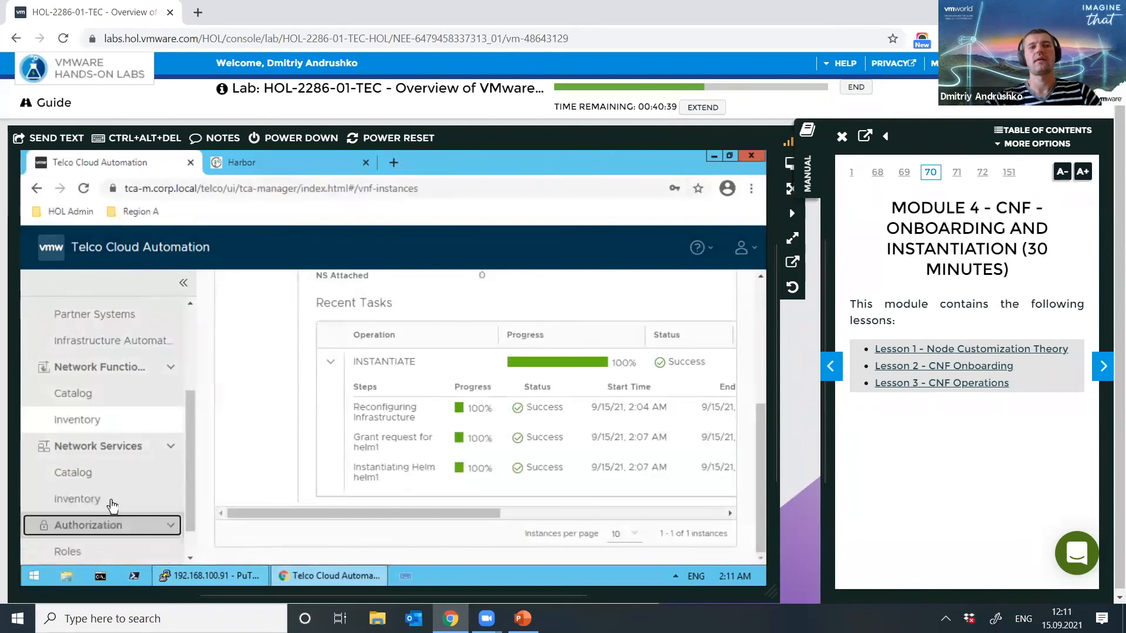
left_click(113, 504)
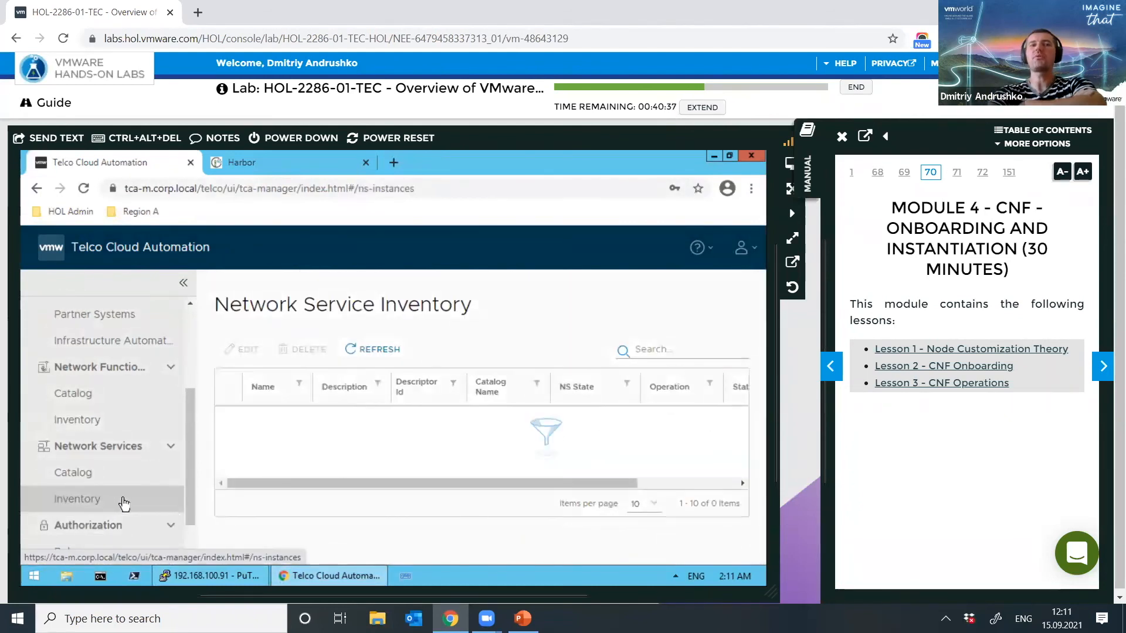
left_click(89, 423)
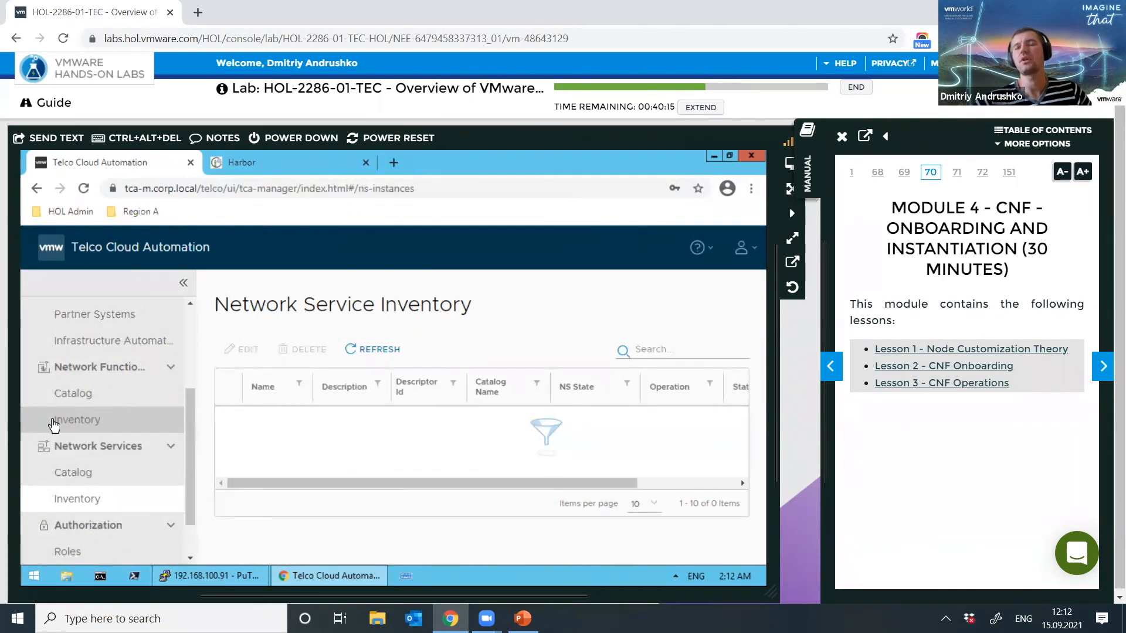
Step: View the Network Function inventory and show the operations available for the nginx instance
left_click(87, 433)
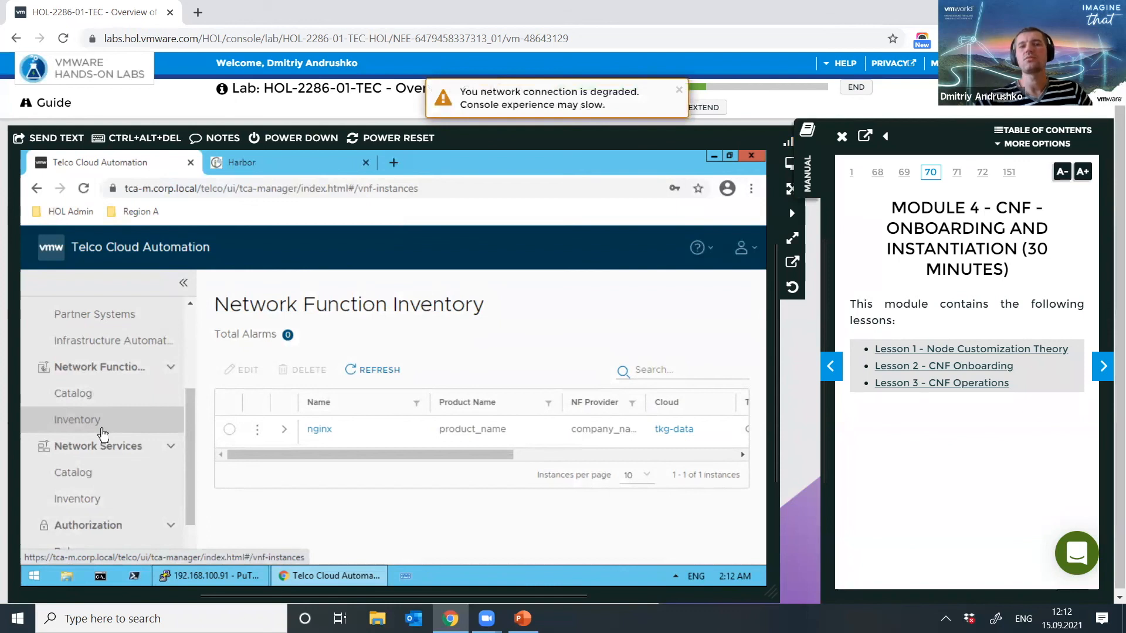
left_click(258, 434)
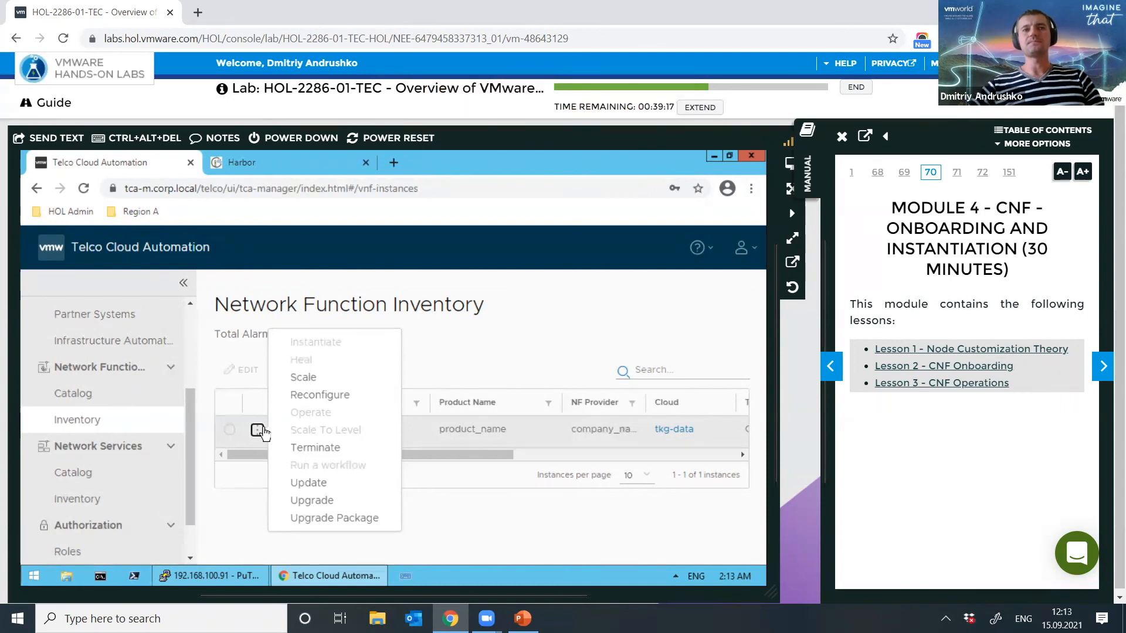
Step: Minimize the browser and open nginx-scale.yaml from the desktop in Notepad++
left_click(713, 155)
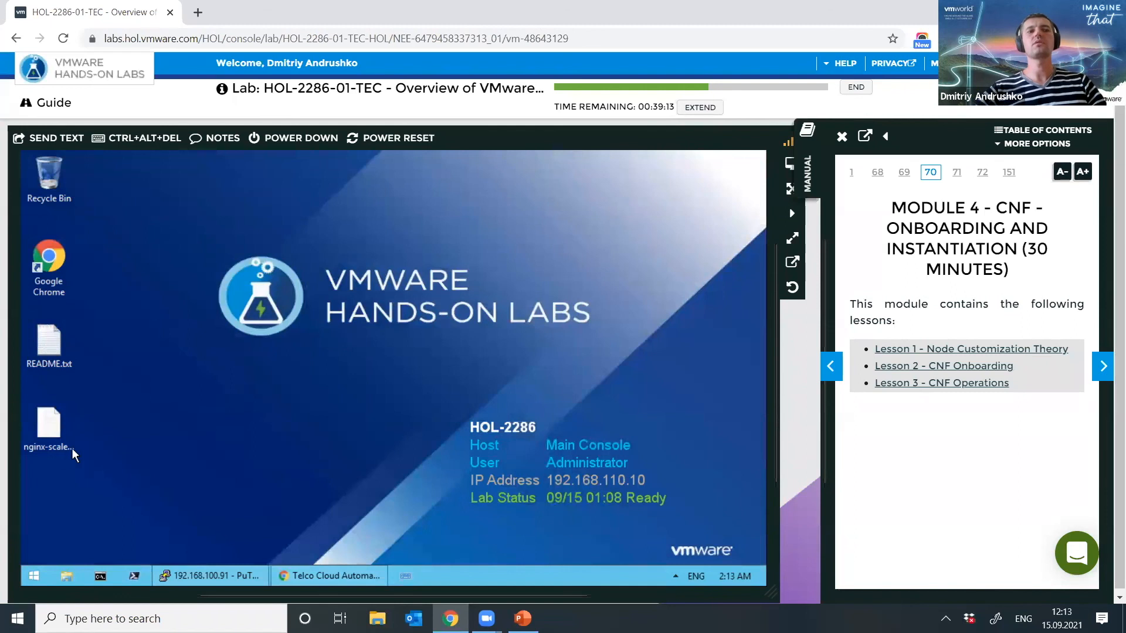
left_click(48, 434)
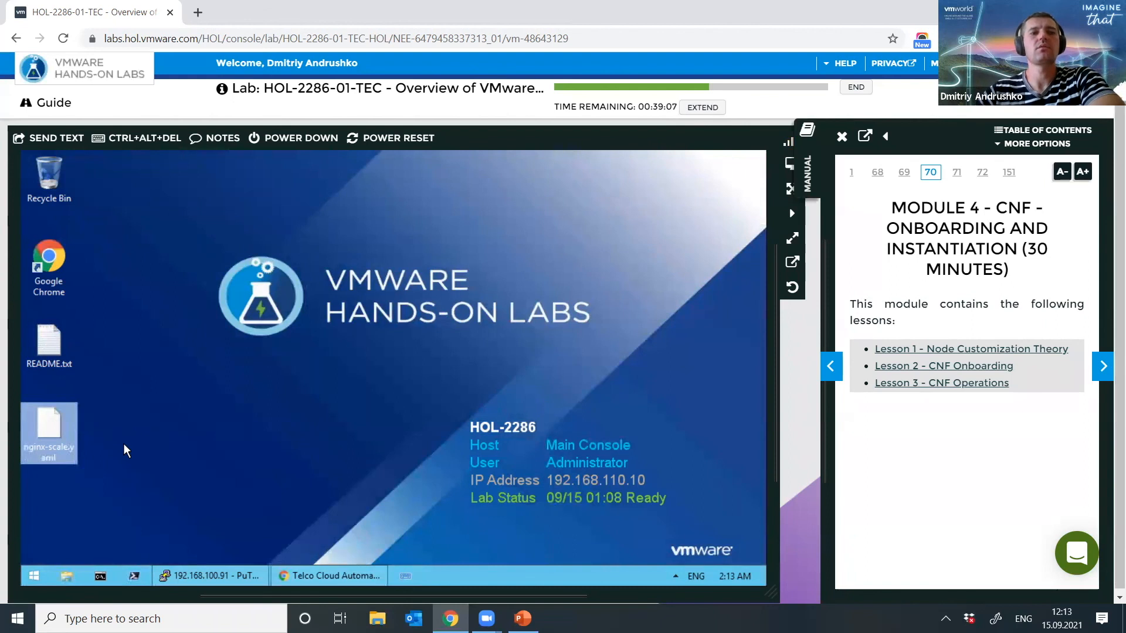
left_click(91, 437)
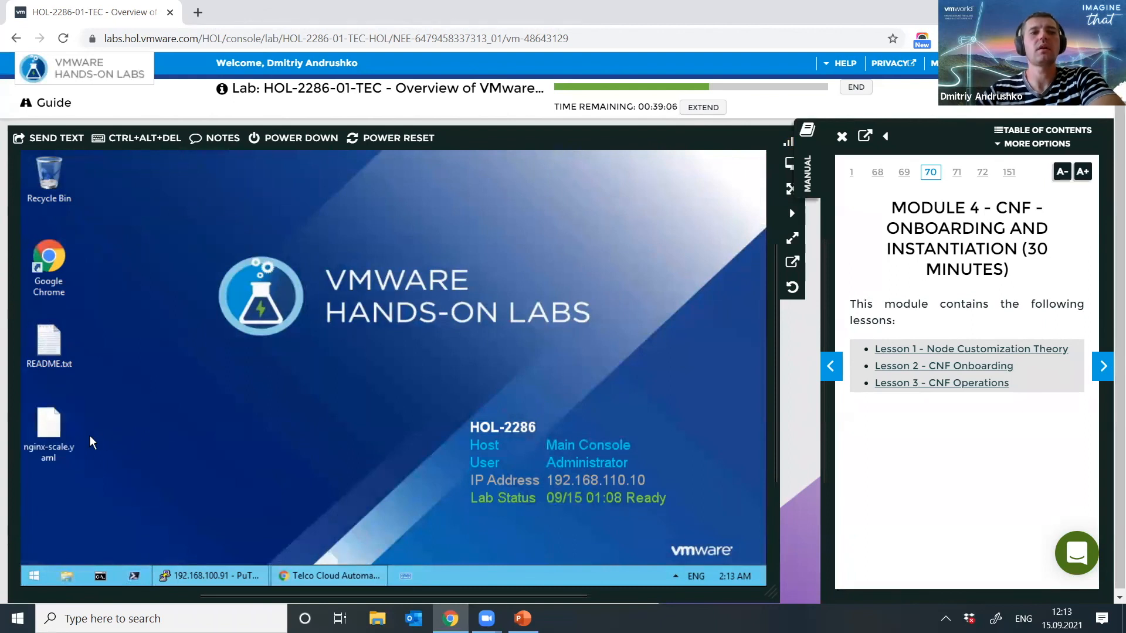
right_click(51, 434)
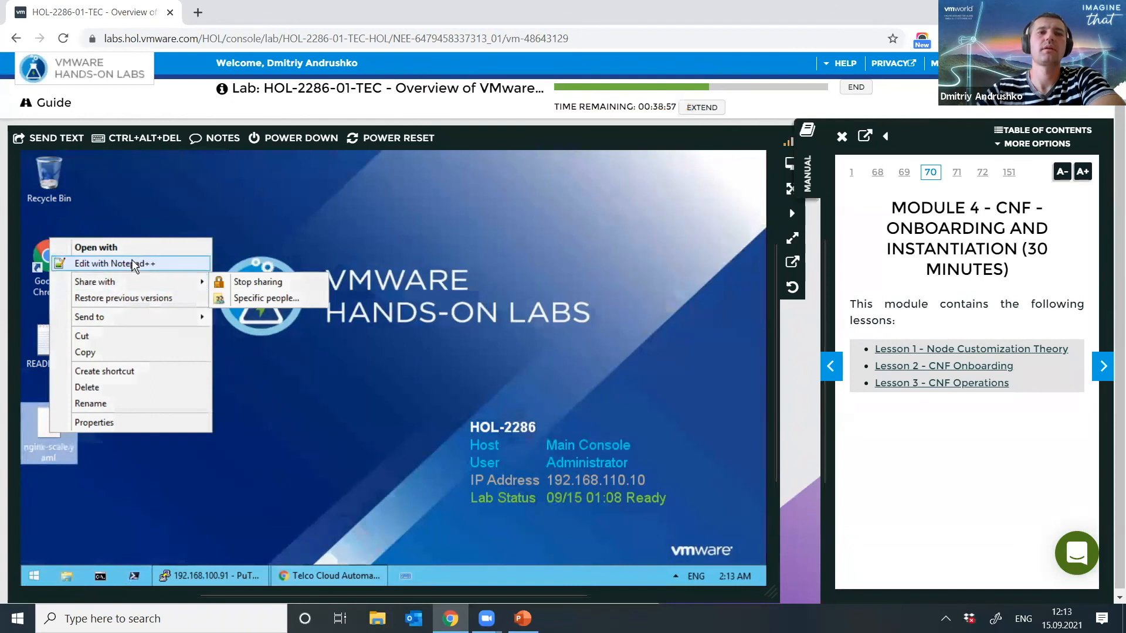
left_click(134, 264)
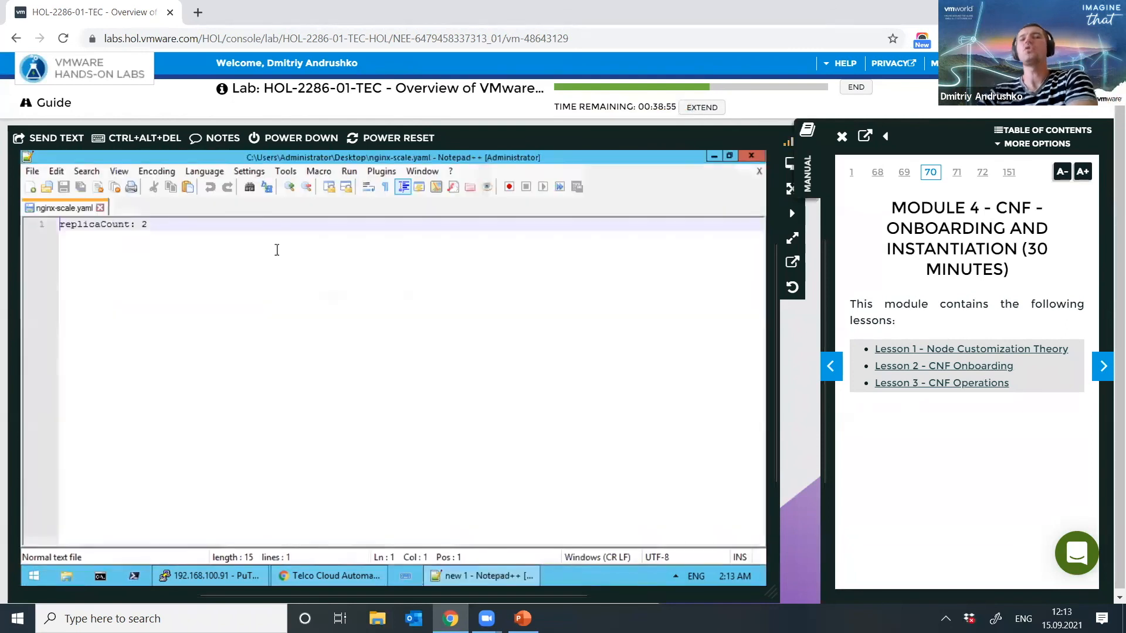
Step: Set replicaCount to 1 in nginx-scale.yaml and save the file
key("Right")
key("Right")
key("Right")
key("Right")
key("Right")
key("Right")
key("Right")
key("Right")
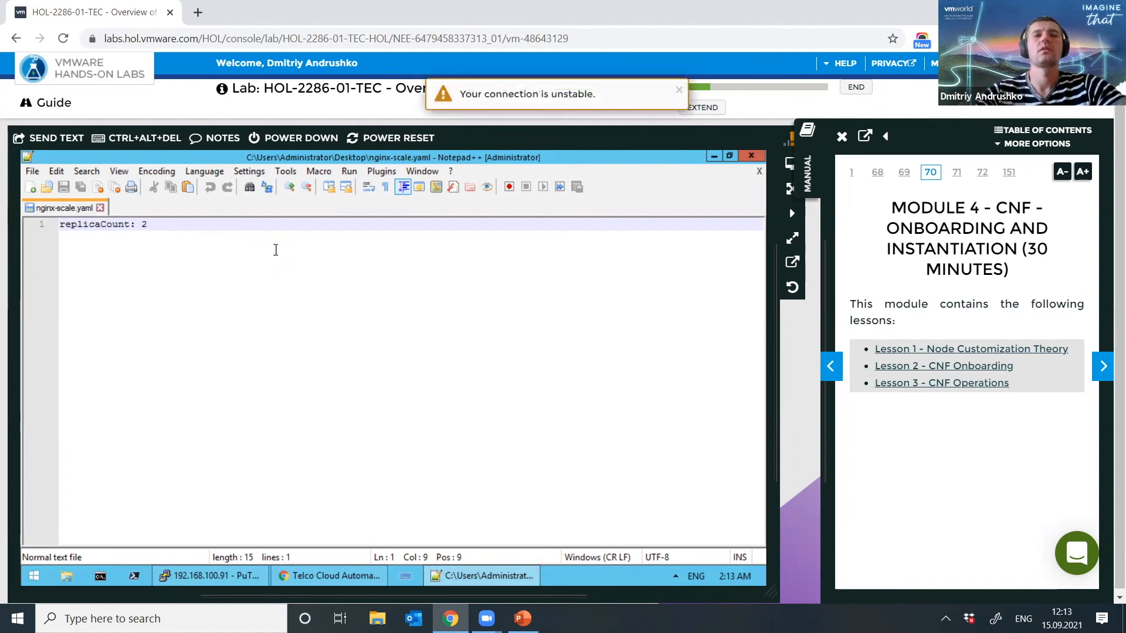
left_click(275, 249)
key("BackSpace")
type("1")
key("ctrl+s")
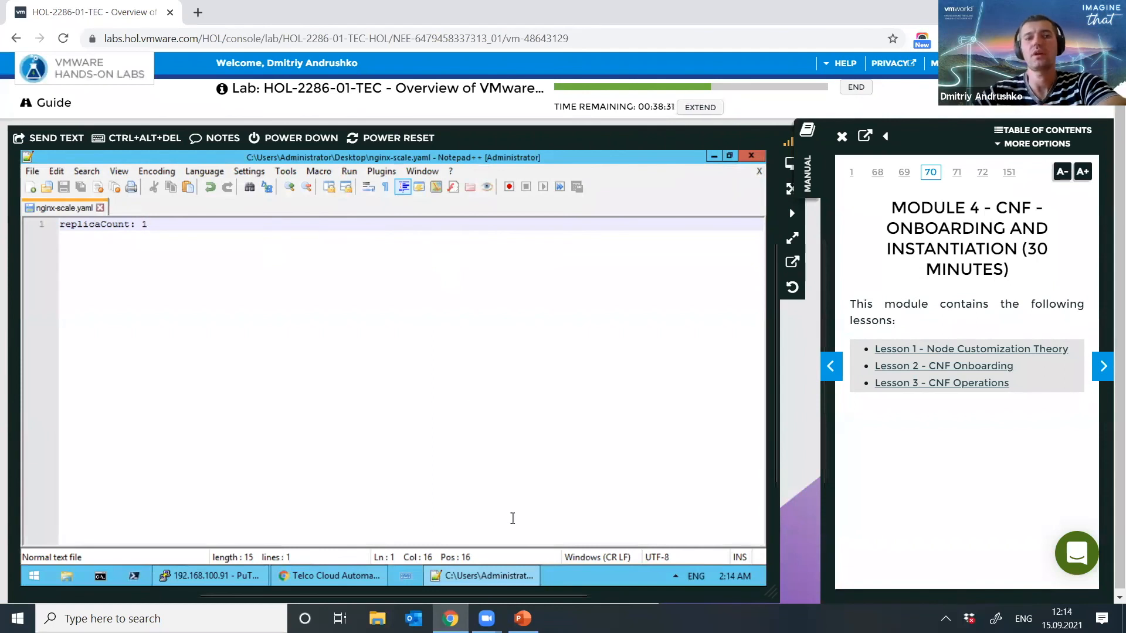
Step: Switch back to Telco Cloud Automation in Chrome and scale the nginx instance using nginx-scale.yaml as the helm1 overrides
left_click(323, 581)
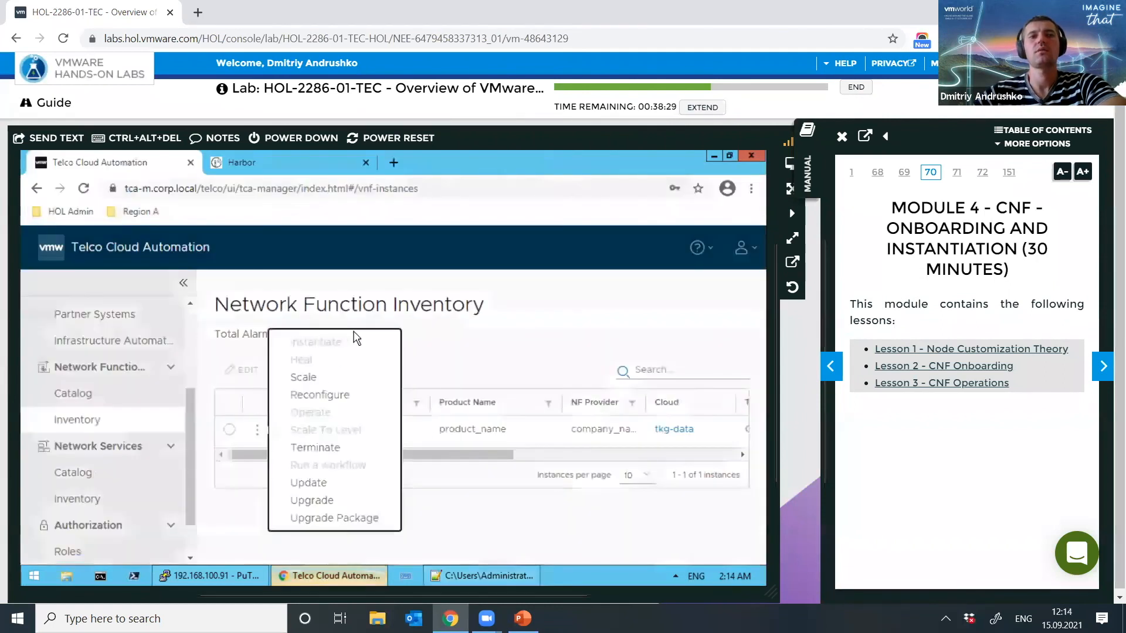
left_click(311, 378)
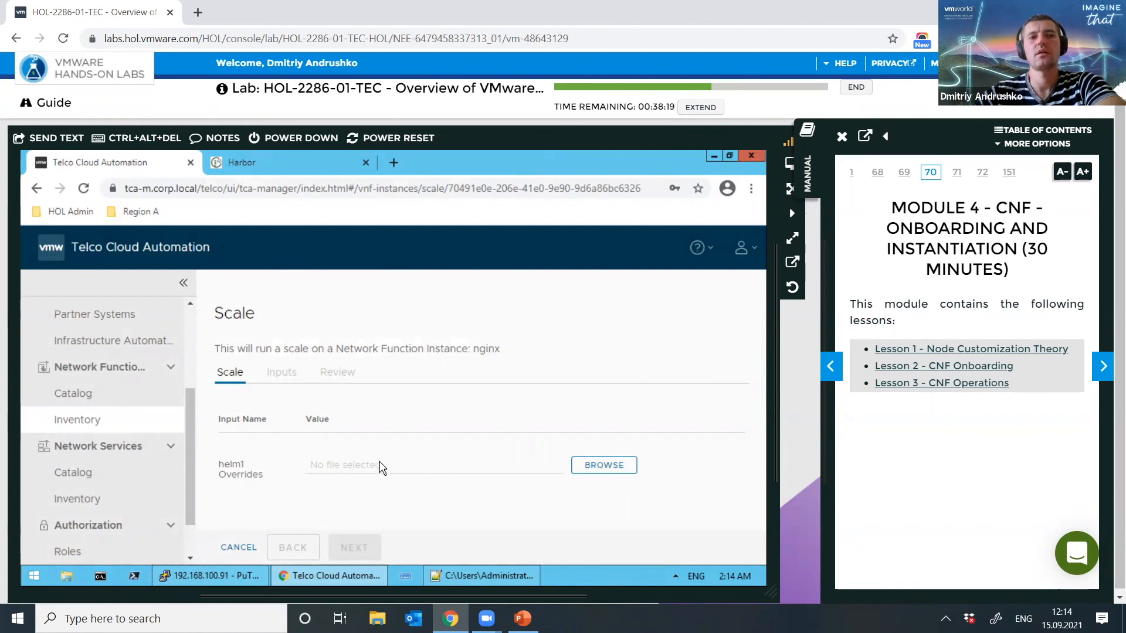
left_click(598, 471)
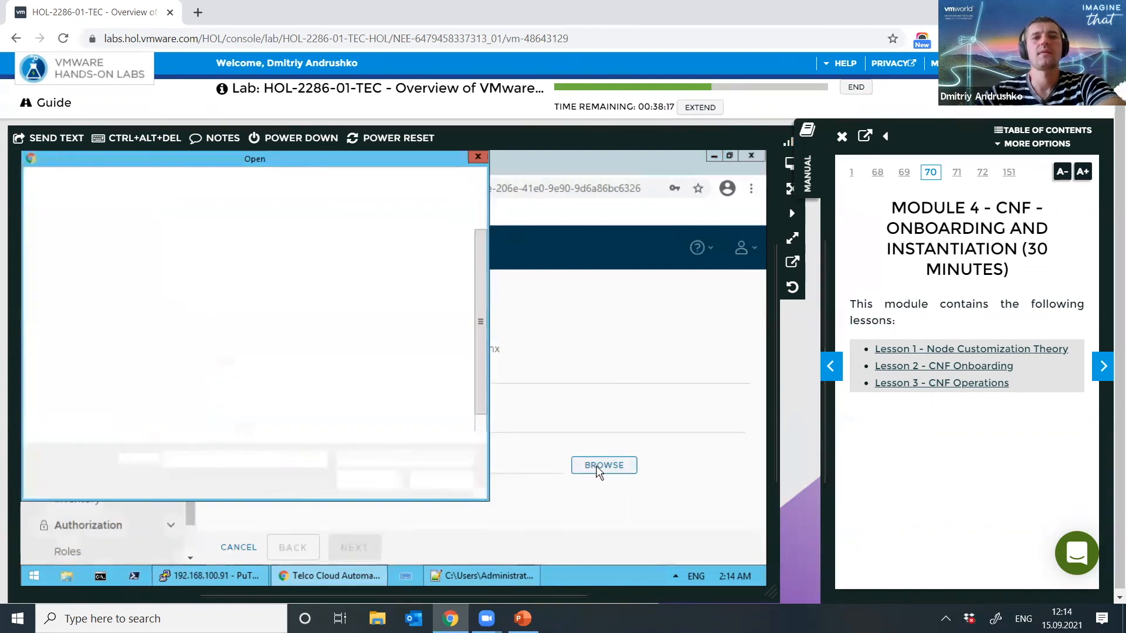
left_click(206, 409)
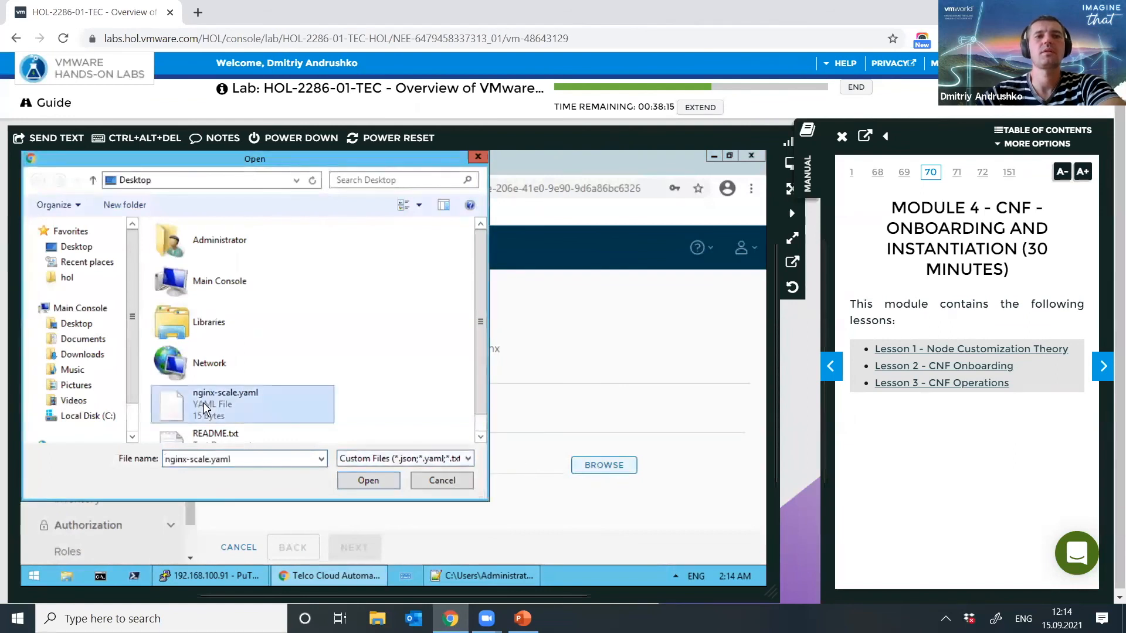
double_click(206, 409)
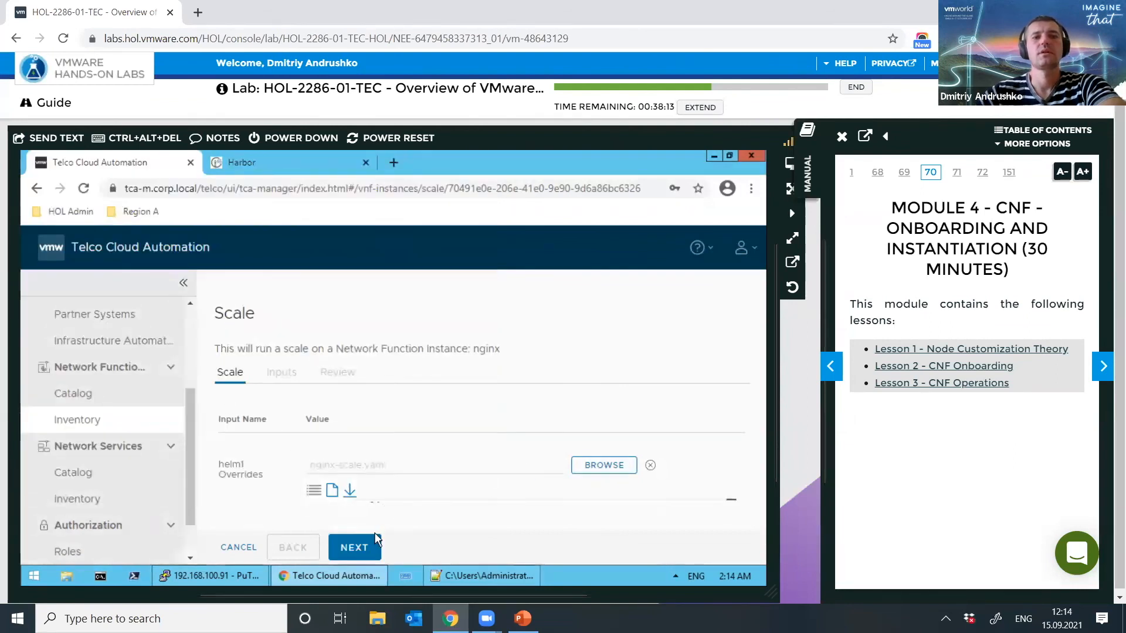
left_click(367, 546)
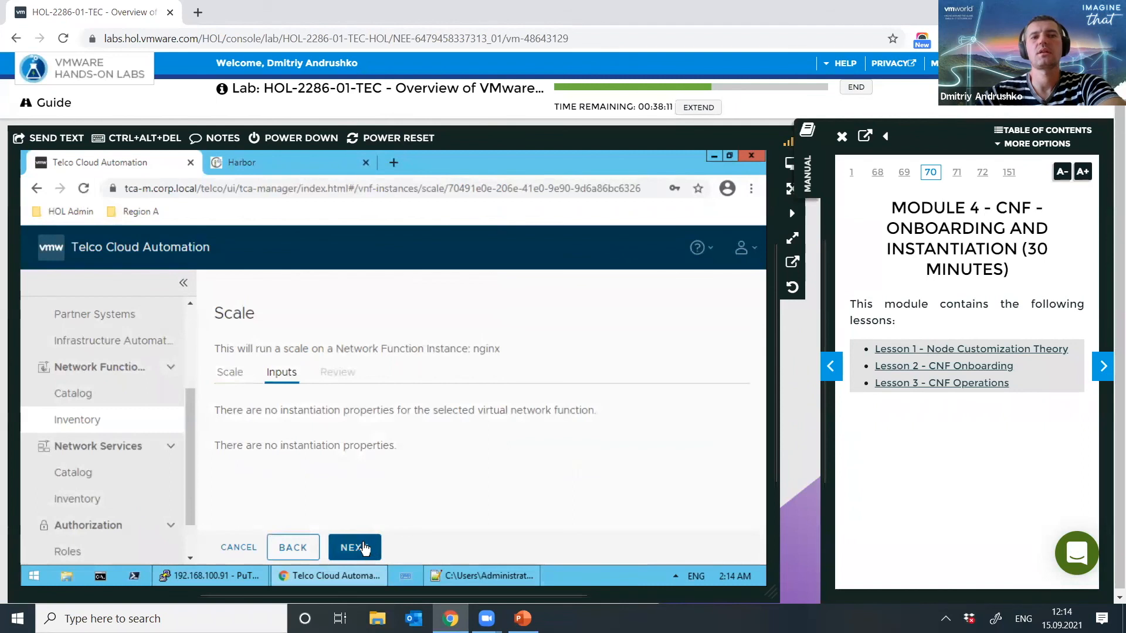
left_click(364, 547)
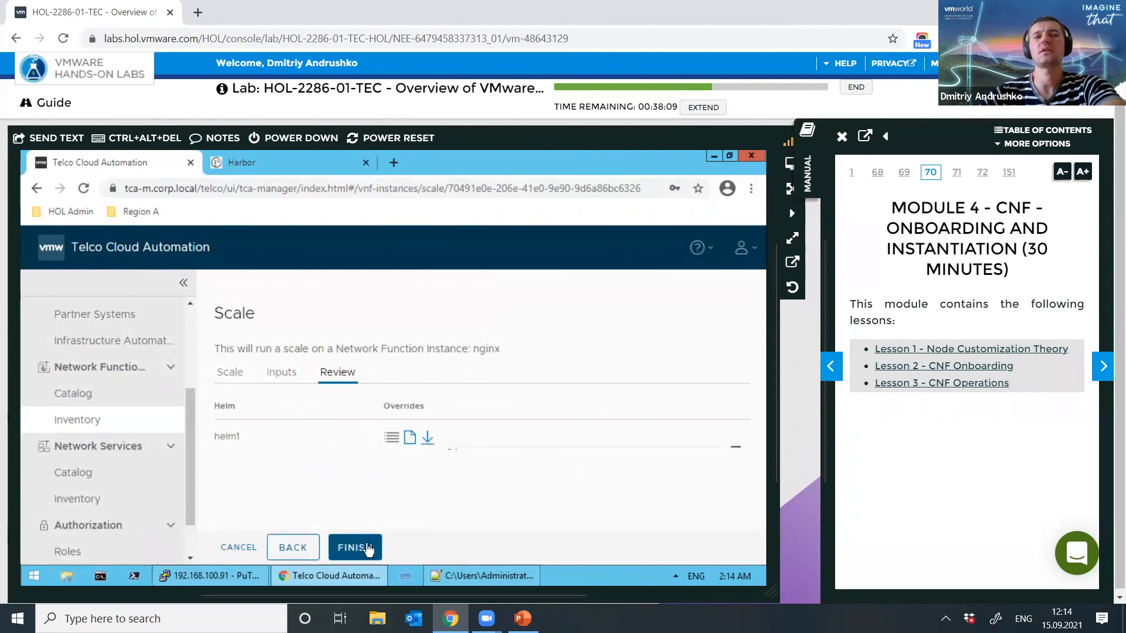
left_click(366, 547)
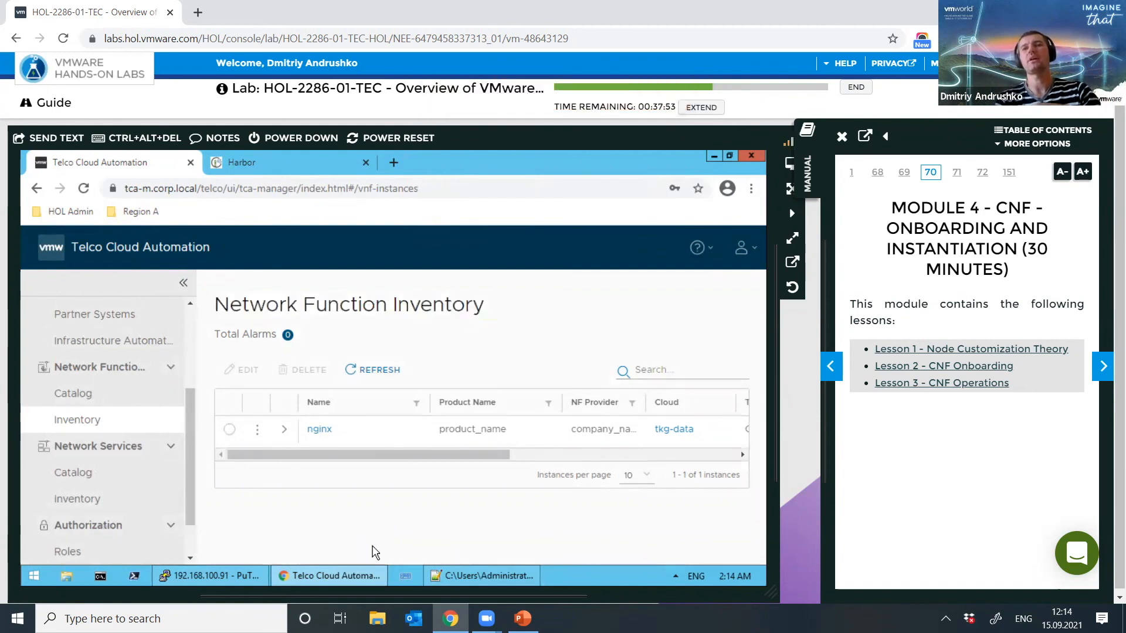
Step: Expand the nginx instance's details and check the progress of the Scale operation in its recent tasks
left_click(285, 431)
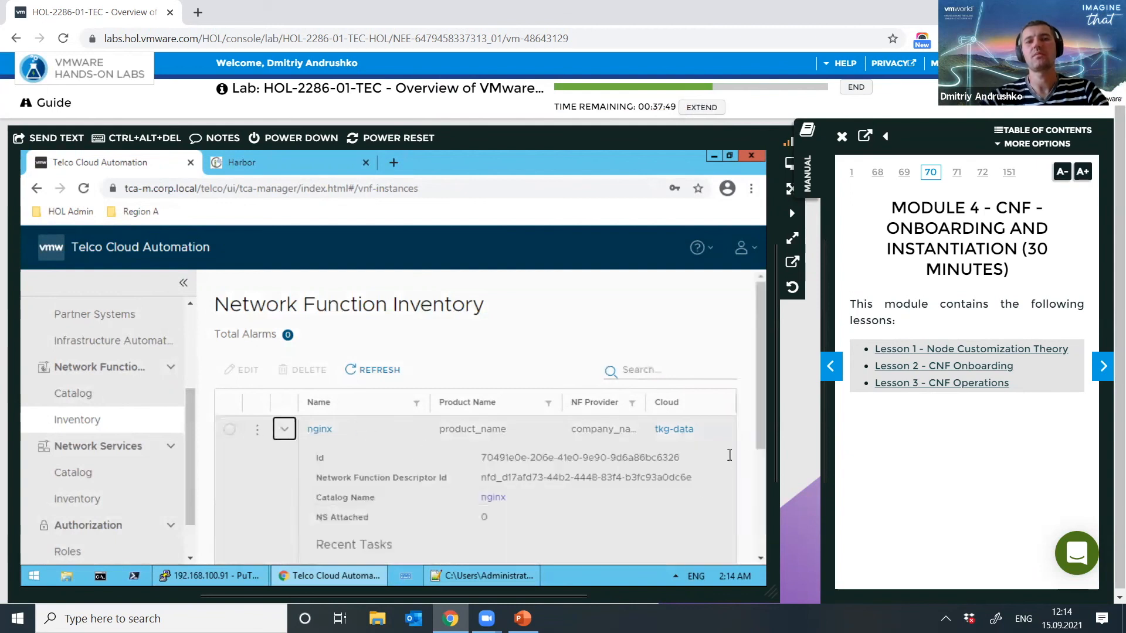
left_click_drag(761, 460, 756, 530)
scroll(463, 517, "down", 1)
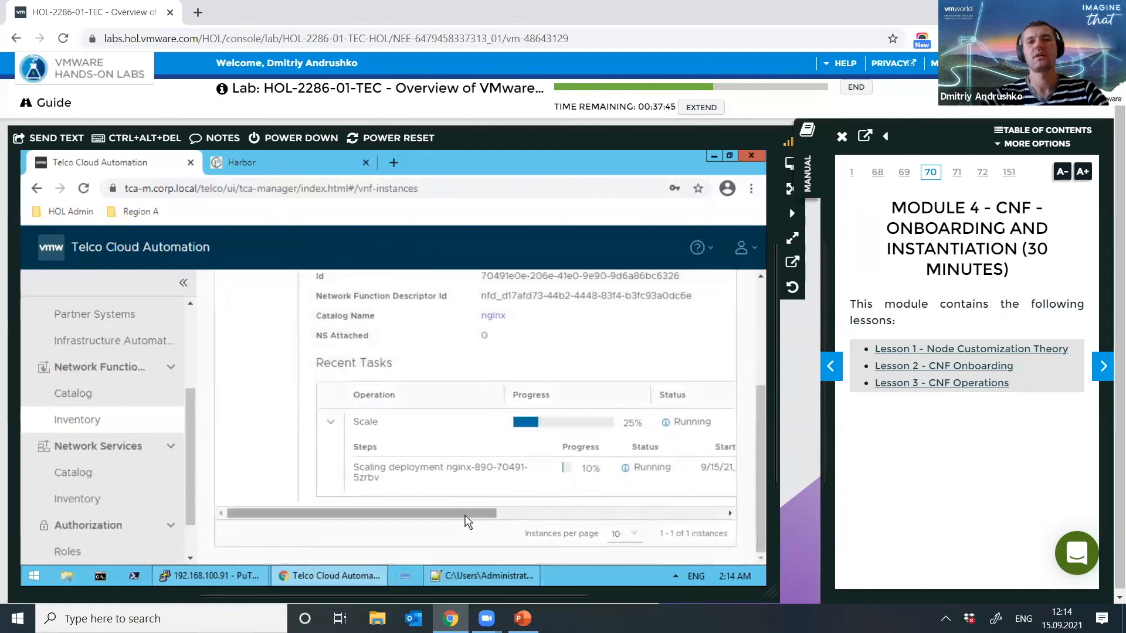
left_click_drag(506, 520, 435, 518)
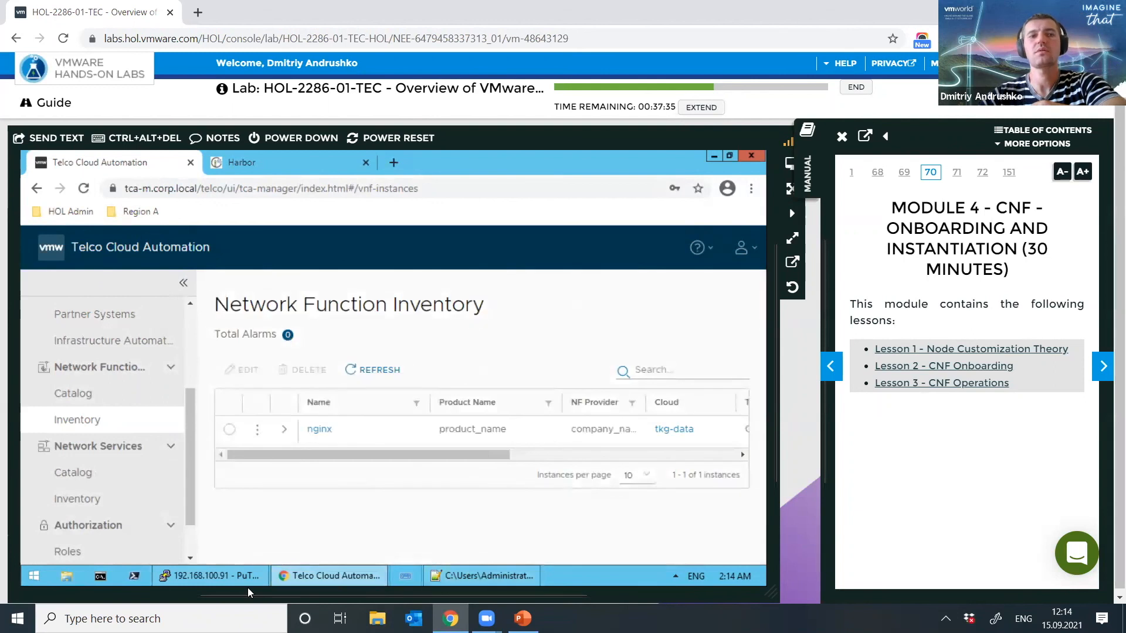
Step: Switch to PuTTY, rerun kubectl get po -n nf and examine the nginx pods after the scale operation
left_click(226, 581)
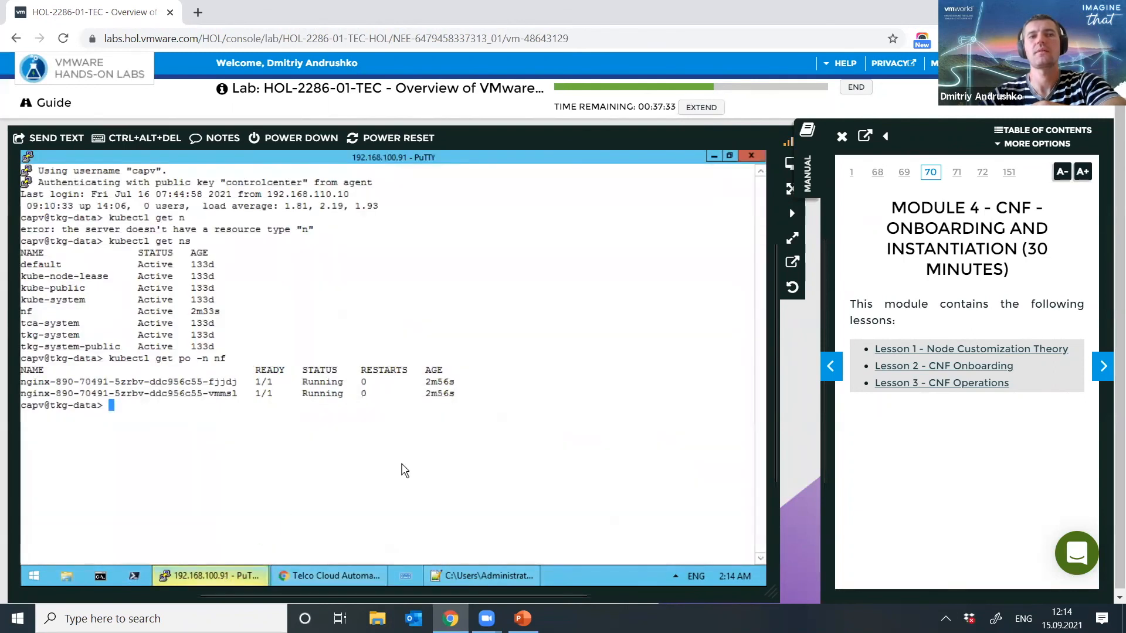
key("Up")
key("Return")
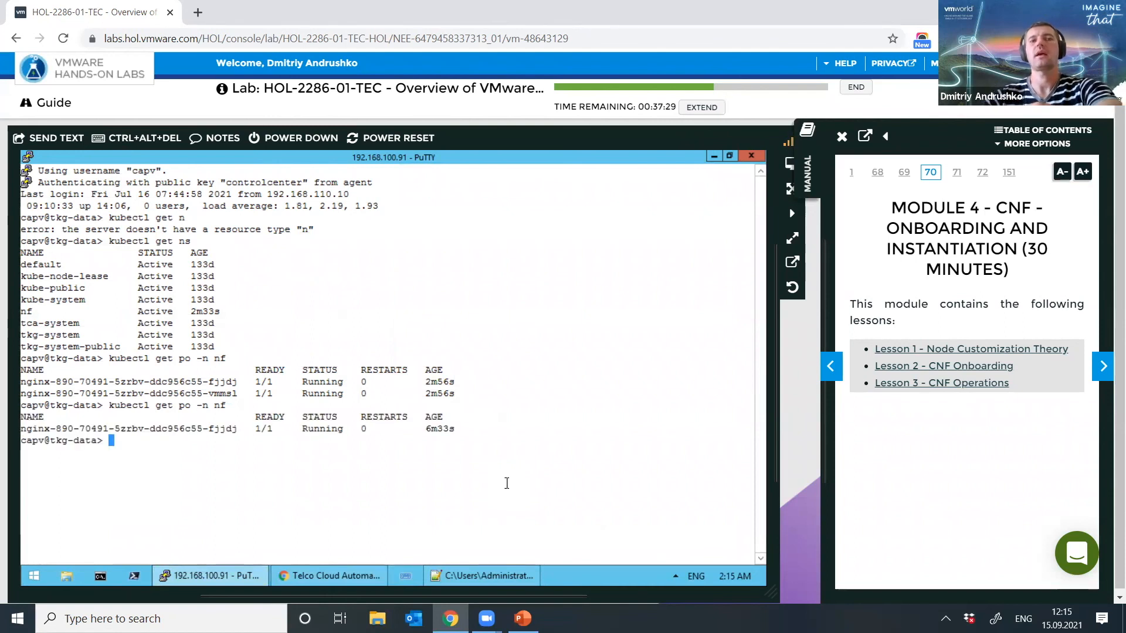
left_click_drag(139, 428, 459, 438)
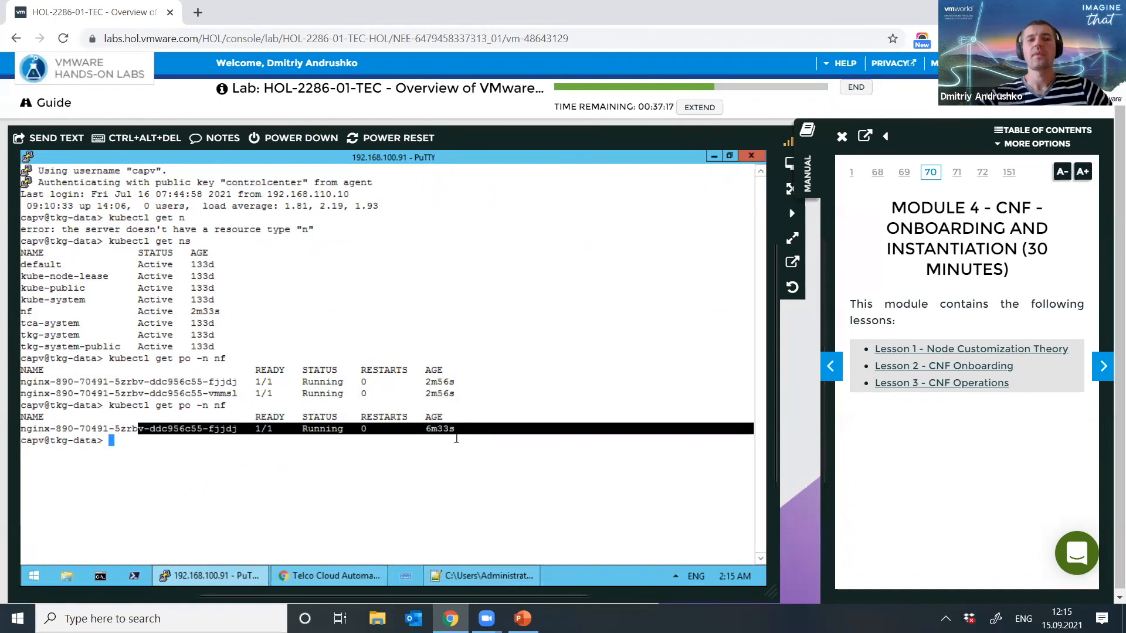
Step: Switch back to Telco Cloud Automation and terminate the nginx network function instance
left_click(328, 579)
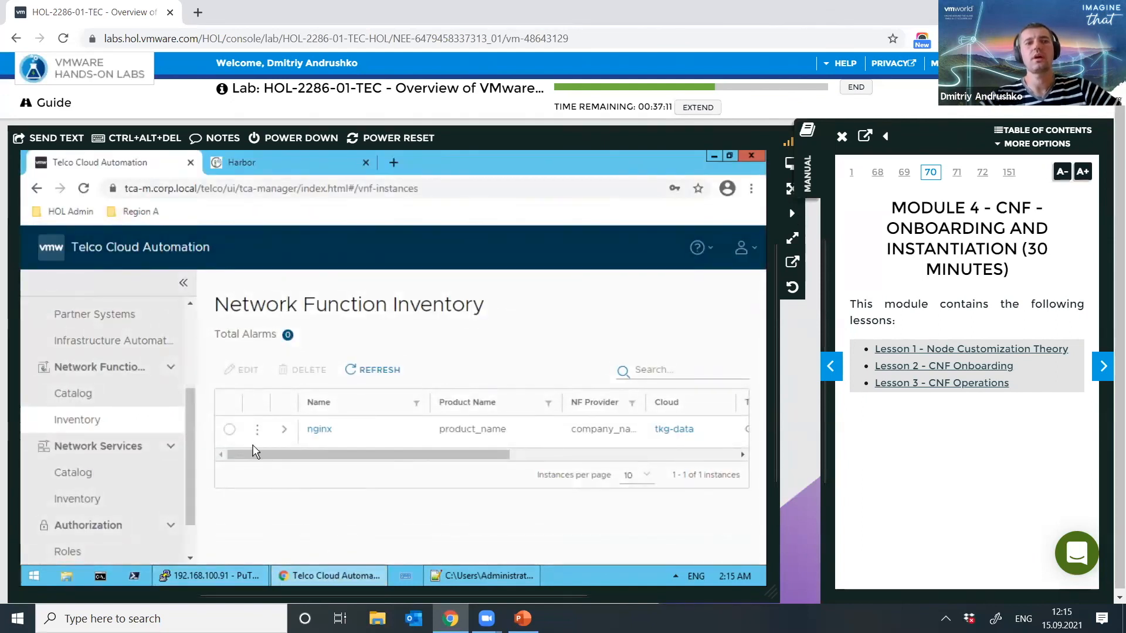
left_click(257, 429)
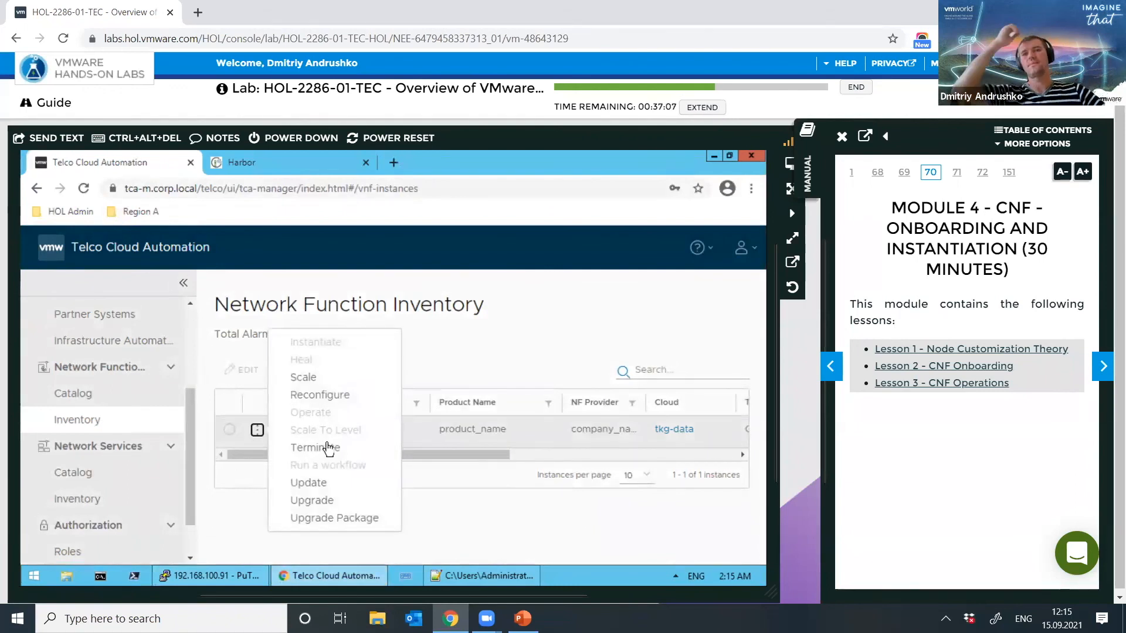
left_click(328, 449)
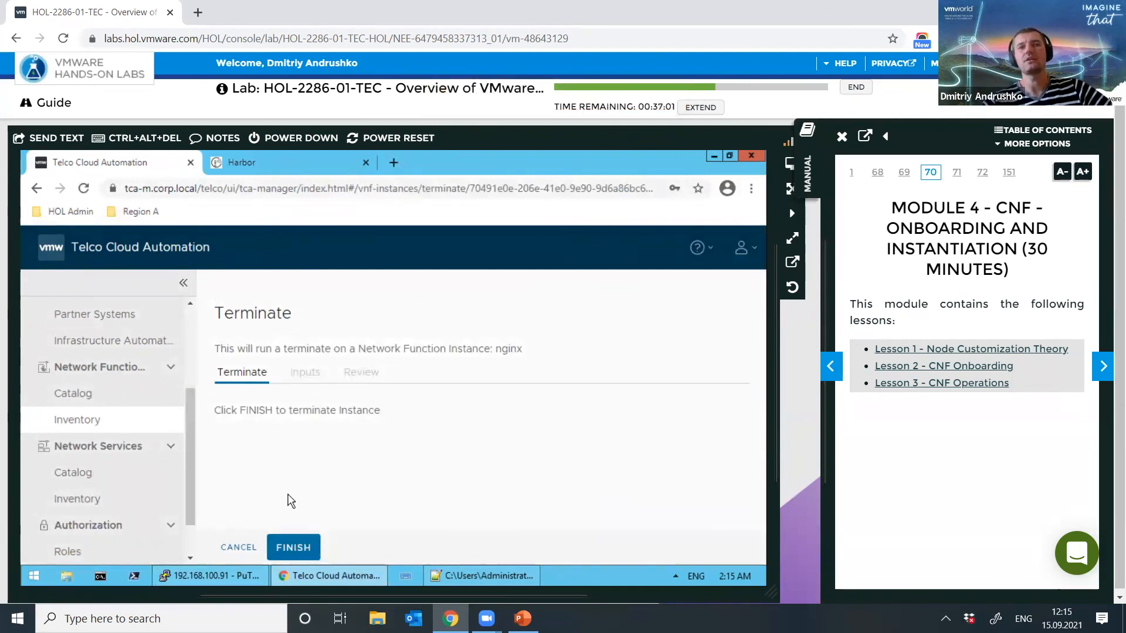
left_click(303, 549)
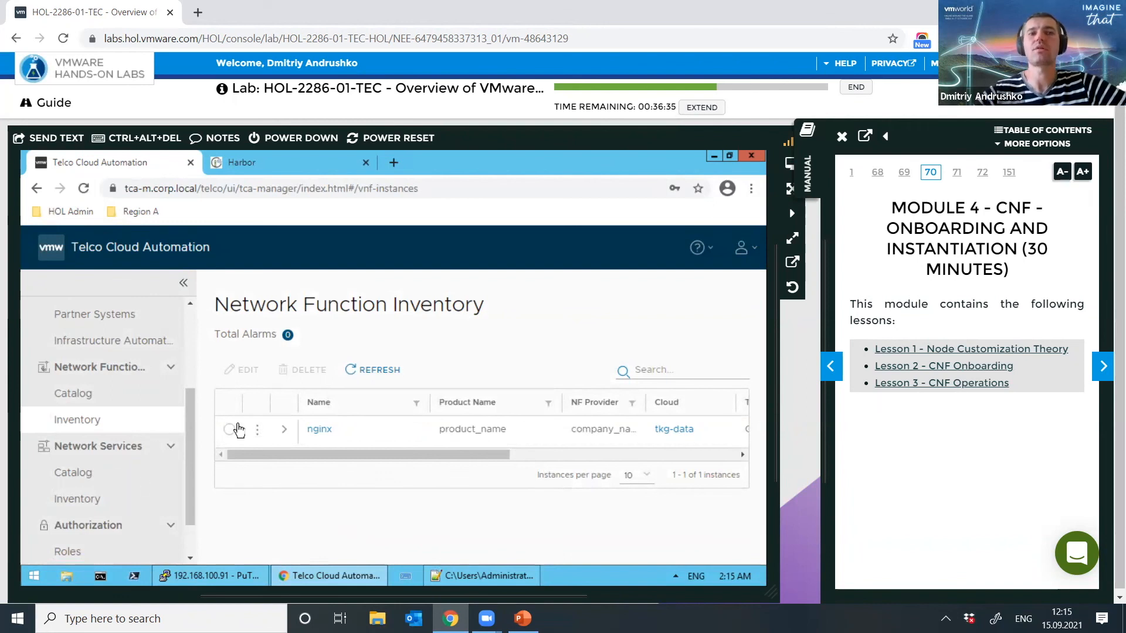
Step: Expand the nginx instance's details and check the status of the Terminate operation in its recent tasks
left_click(284, 430)
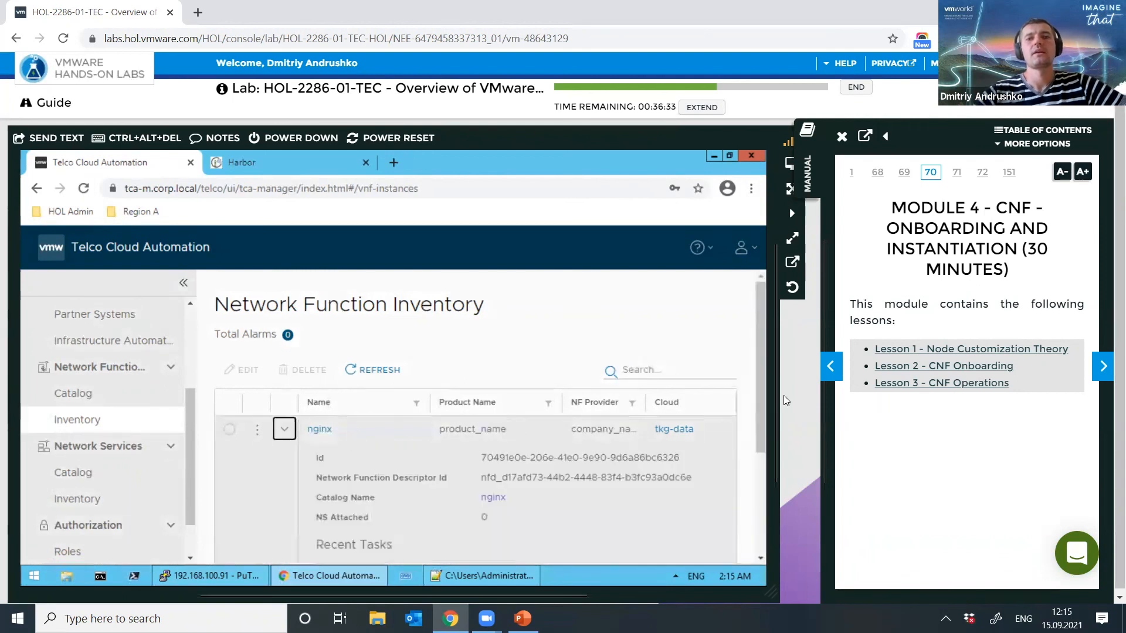
left_click_drag(762, 400, 765, 576)
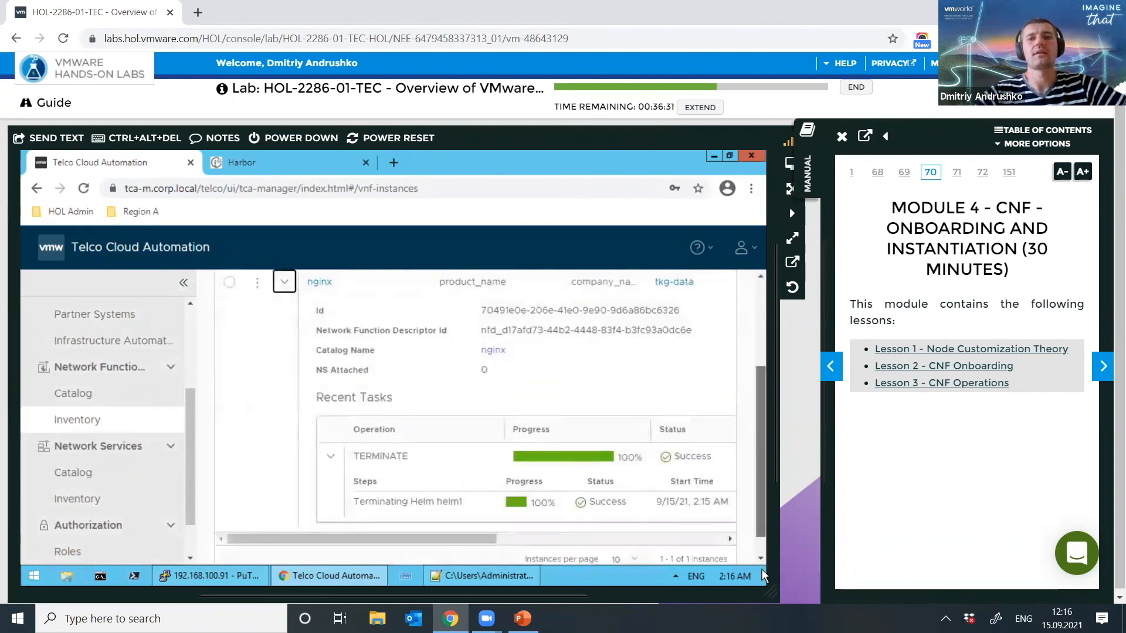
scroll(460, 474, "up", 3)
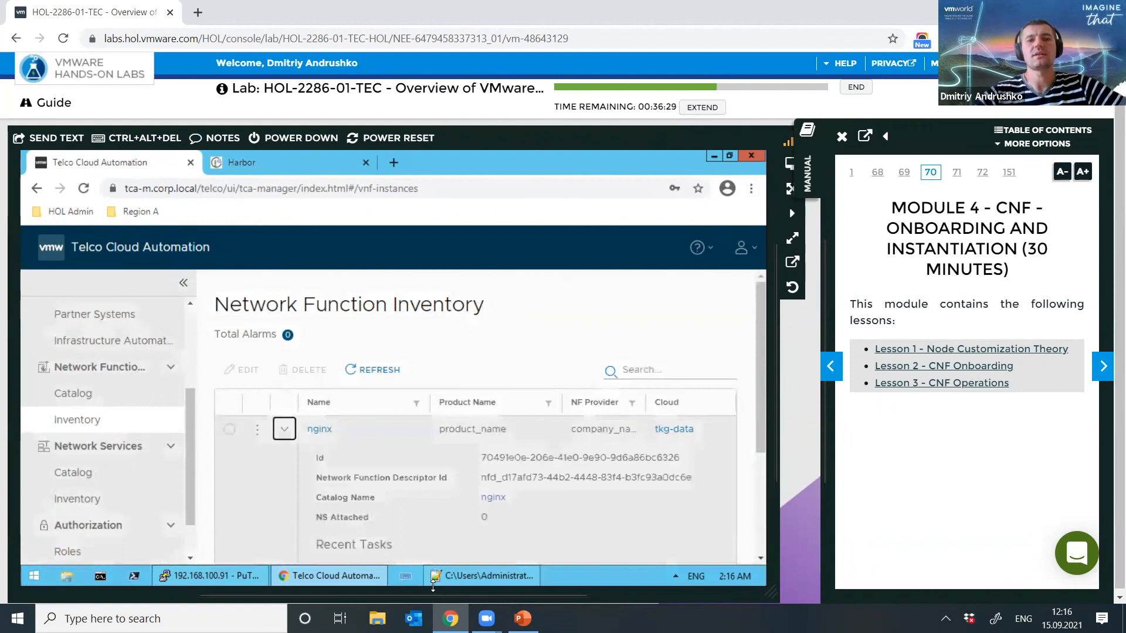
Step: Switch to PuTTY and list the nf namespace's pods with kubectl get po -n nf to check the termination
left_click(260, 576)
key("Up")
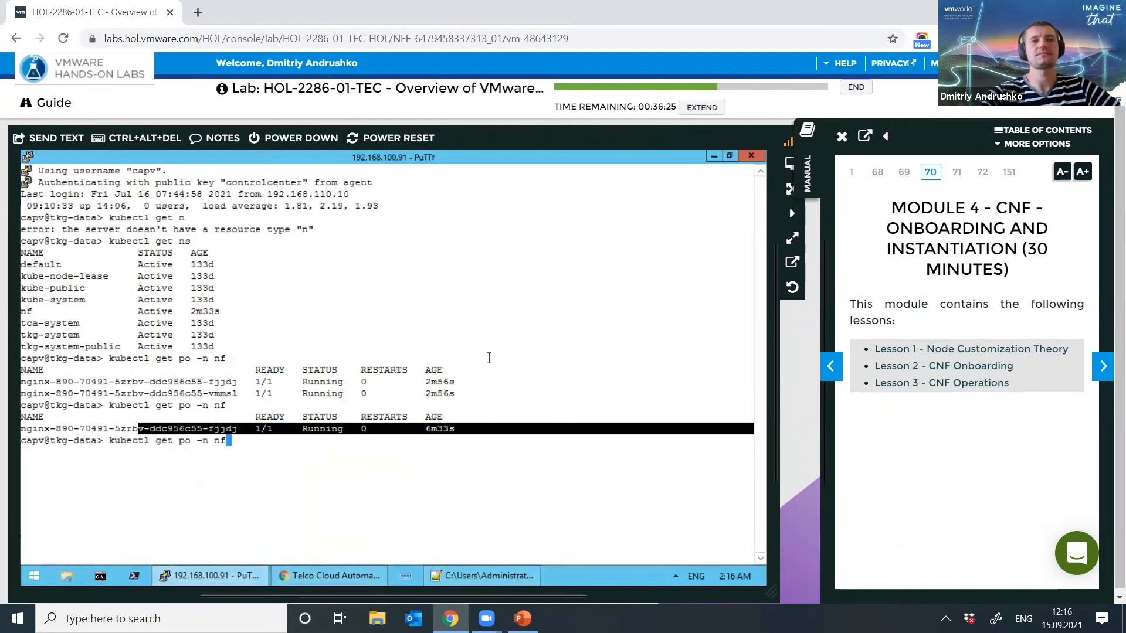
key("Return")
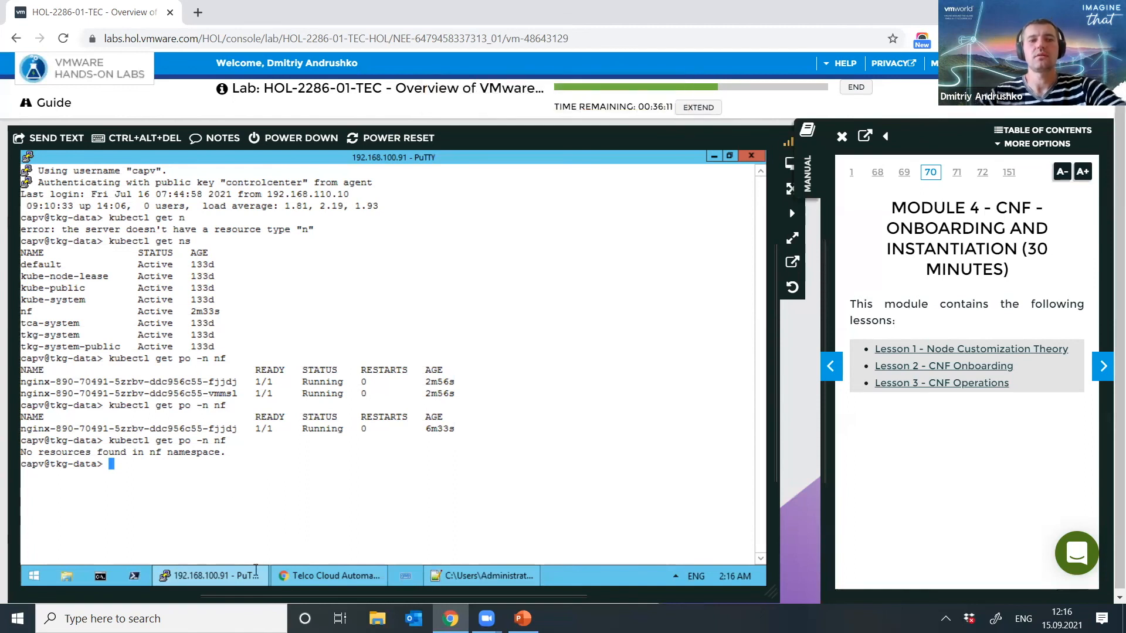
Step: Switch back to Telco Cloud Automation and delete the terminated nginx instance from the Network Function inventory
left_click(302, 570)
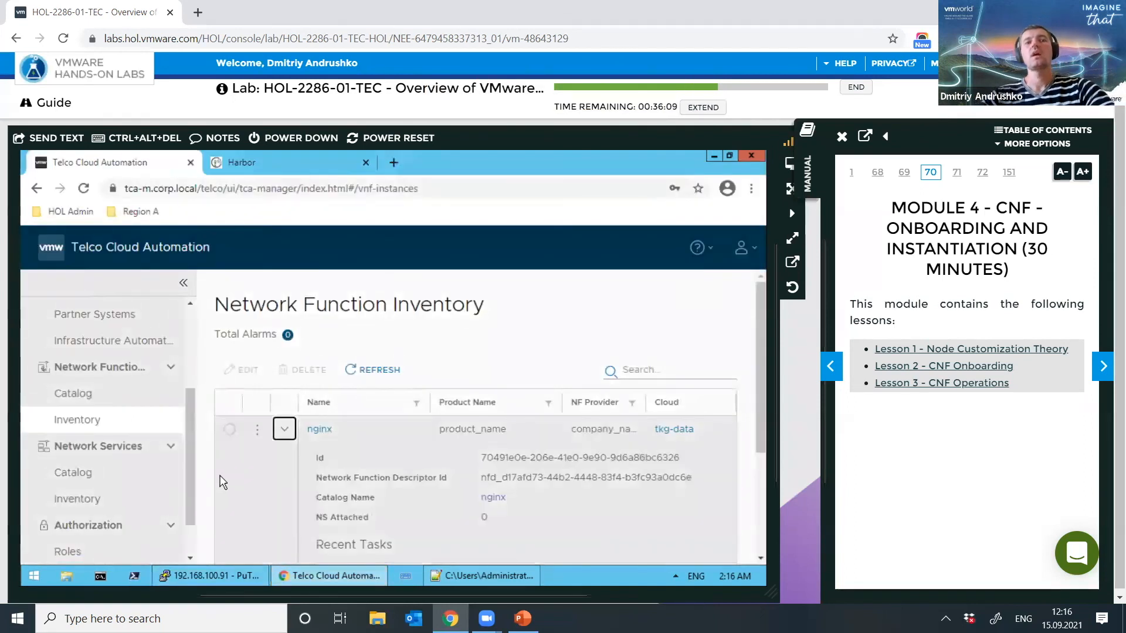
left_click(285, 428)
left_click(230, 430)
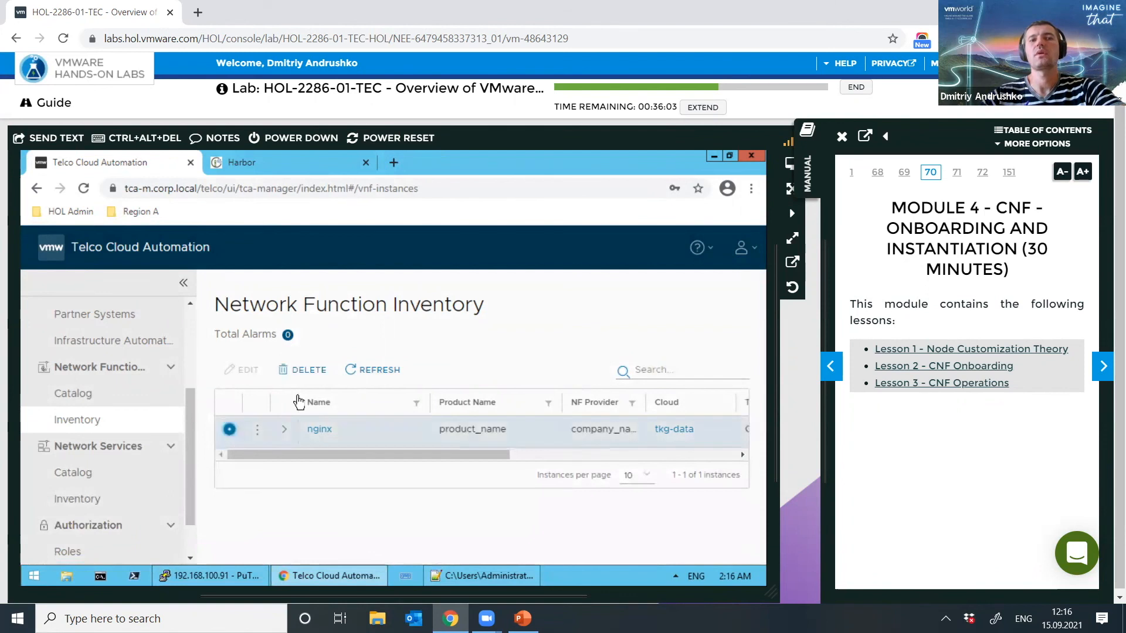
left_click(309, 370)
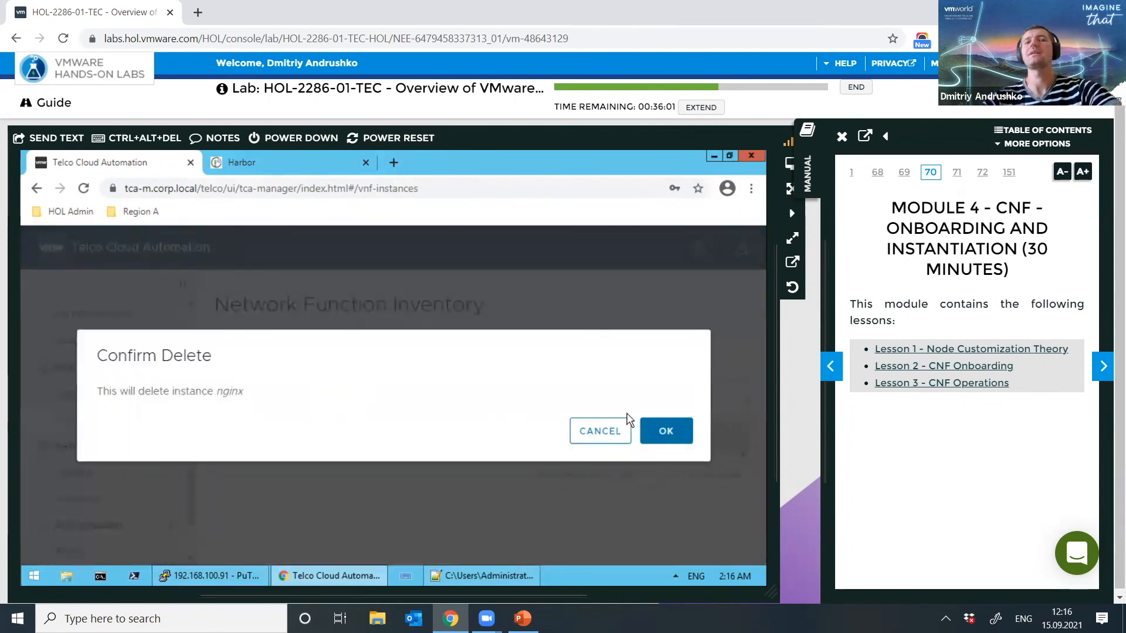
left_click(674, 425)
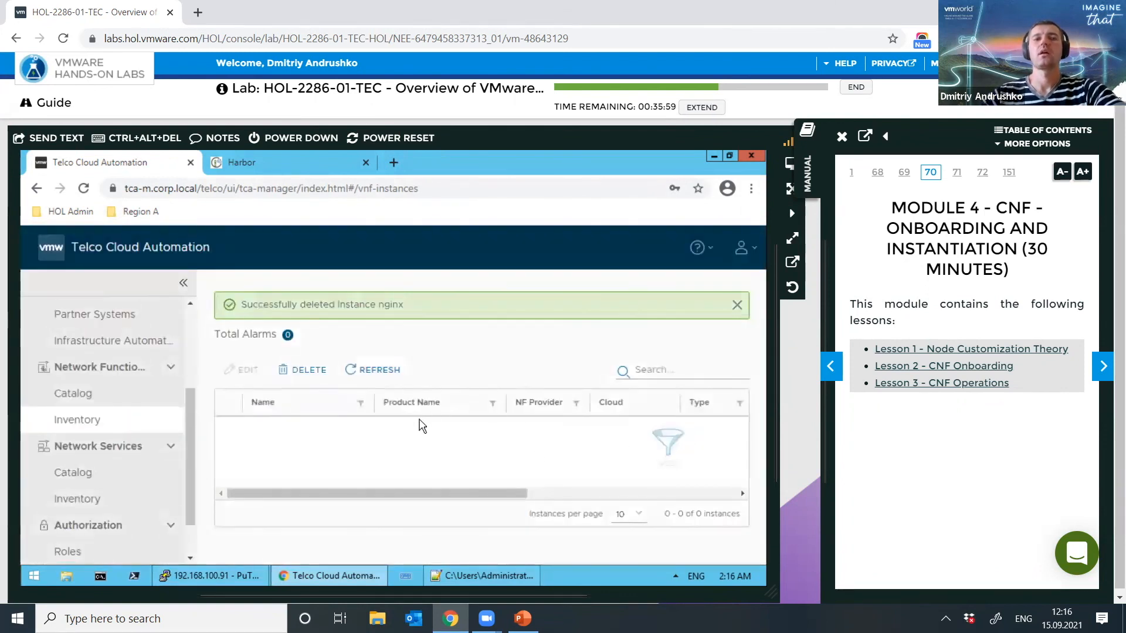